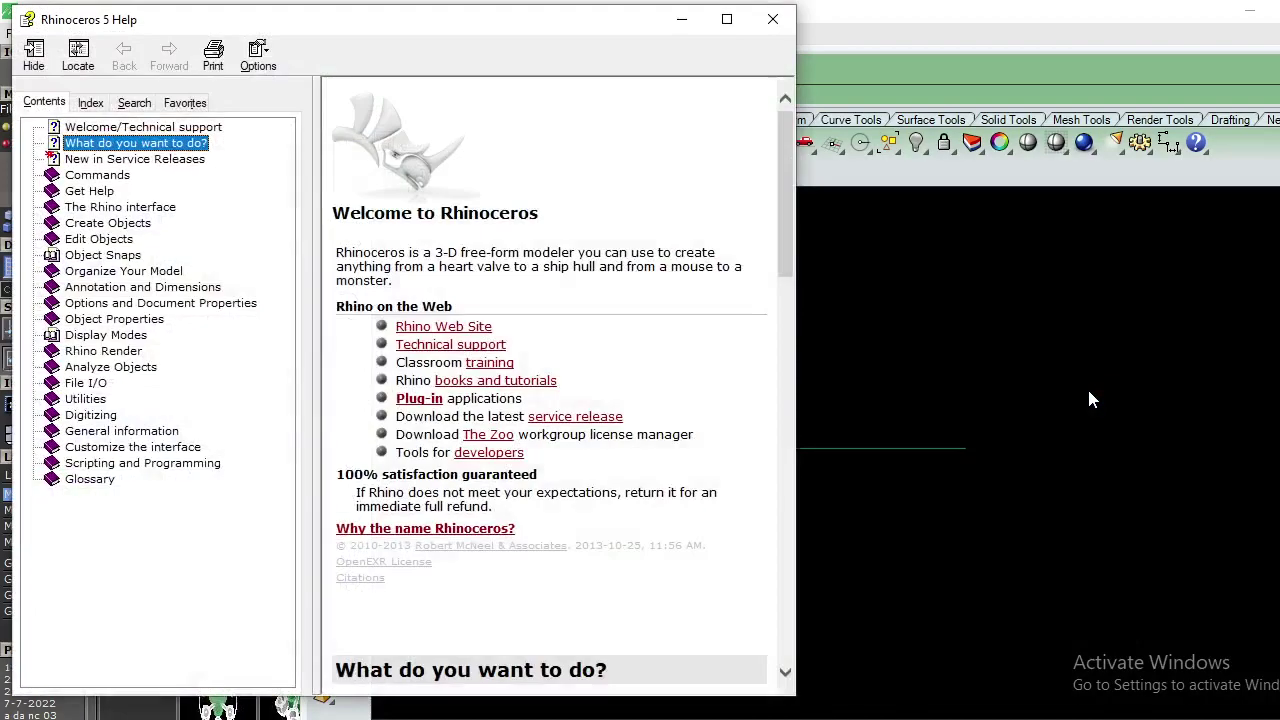
Step: Close the help window and paste a second copy of the circle in Perspective view
click(772, 19)
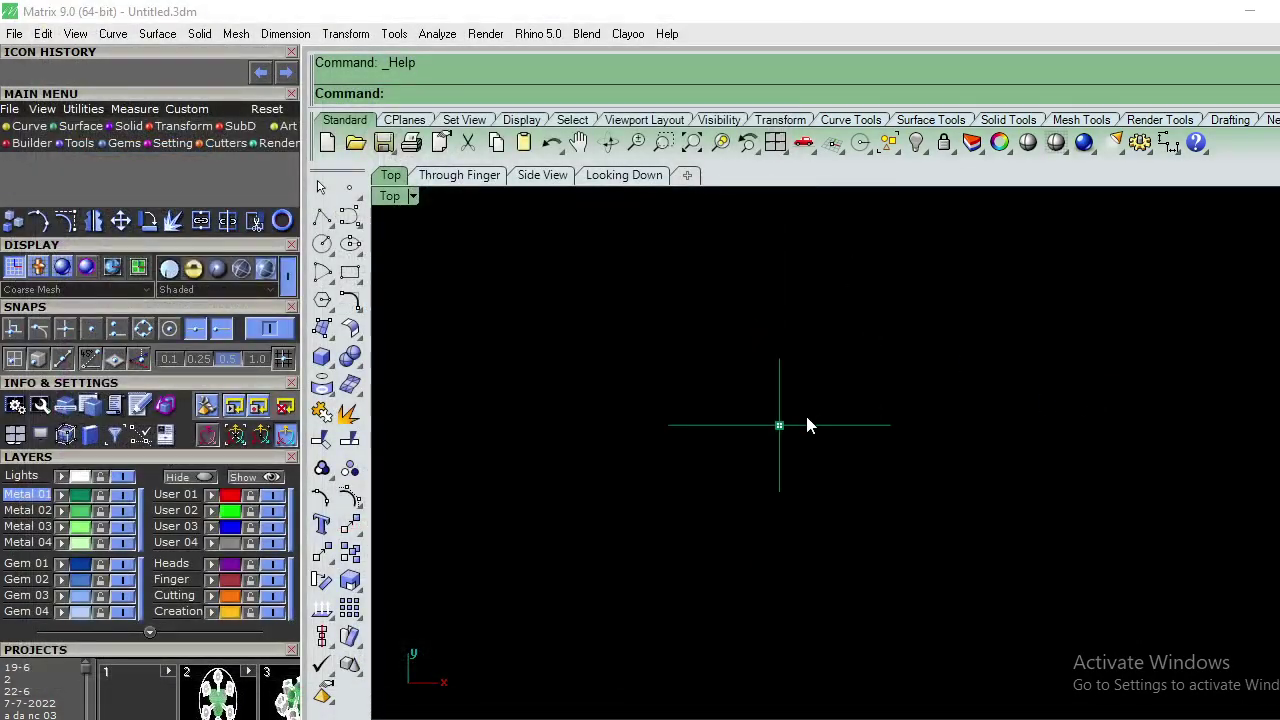
key(ctrl+F4)
mouse_move(806, 471)
right_down()
mouse_move(920, 400)
mouse_move(772, 408)
mouse_move(926, 506)
mouse_move(969, 506)
right_up()
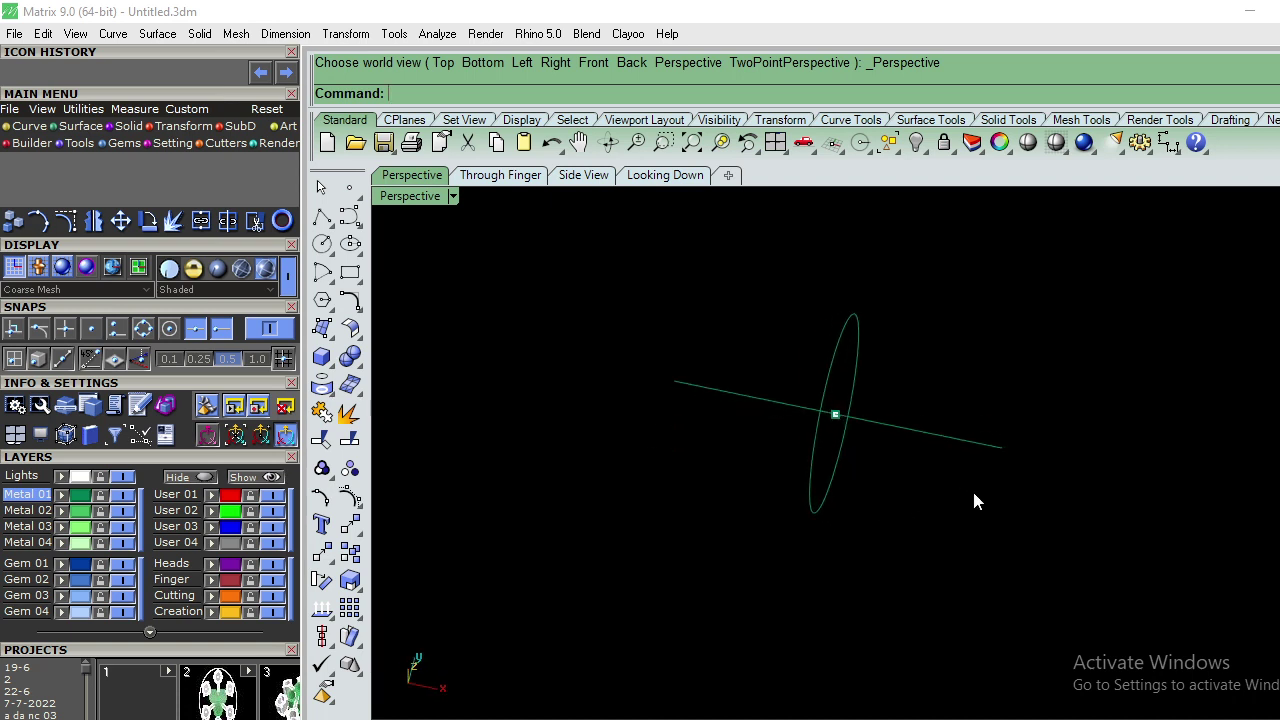
key(ctrl+v)
key(Escape)
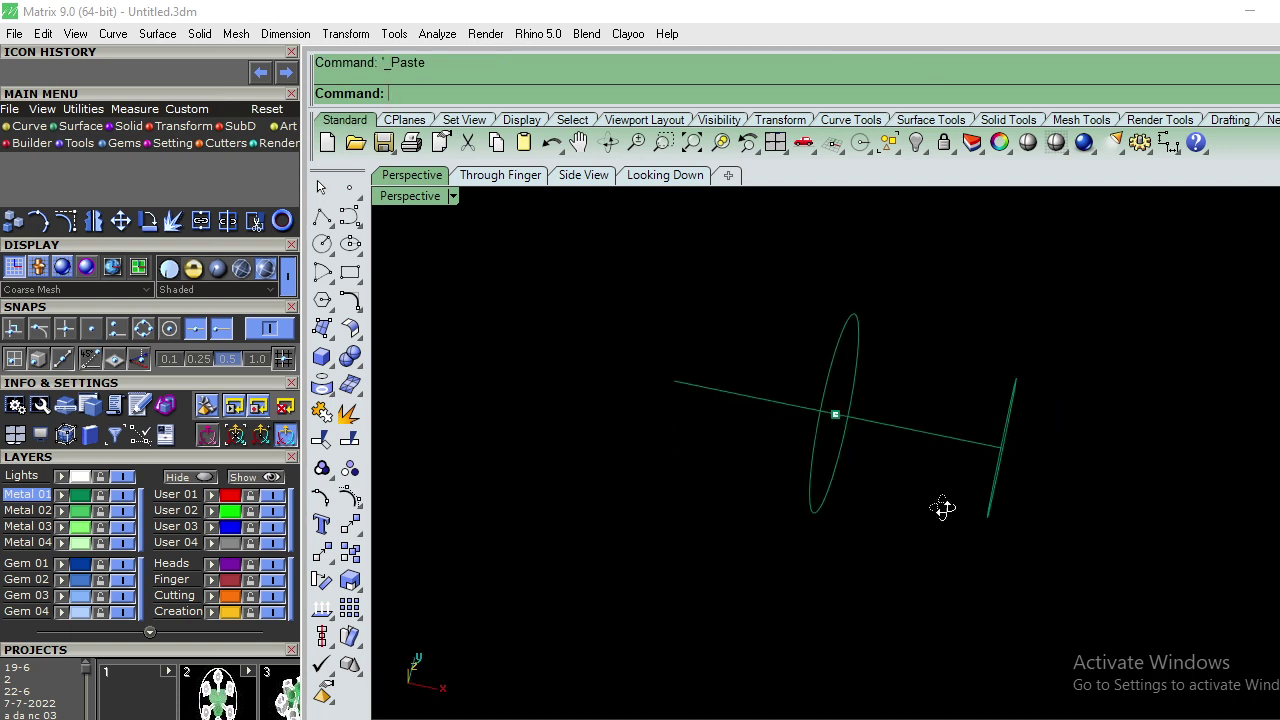
mouse_move(943, 509)
right_down()
mouse_move(715, 430)
mouse_move(804, 464)
right_up()
Step: Return to the Top view zoomed in on the circles and start the Arc command
key(ctrl+F1)
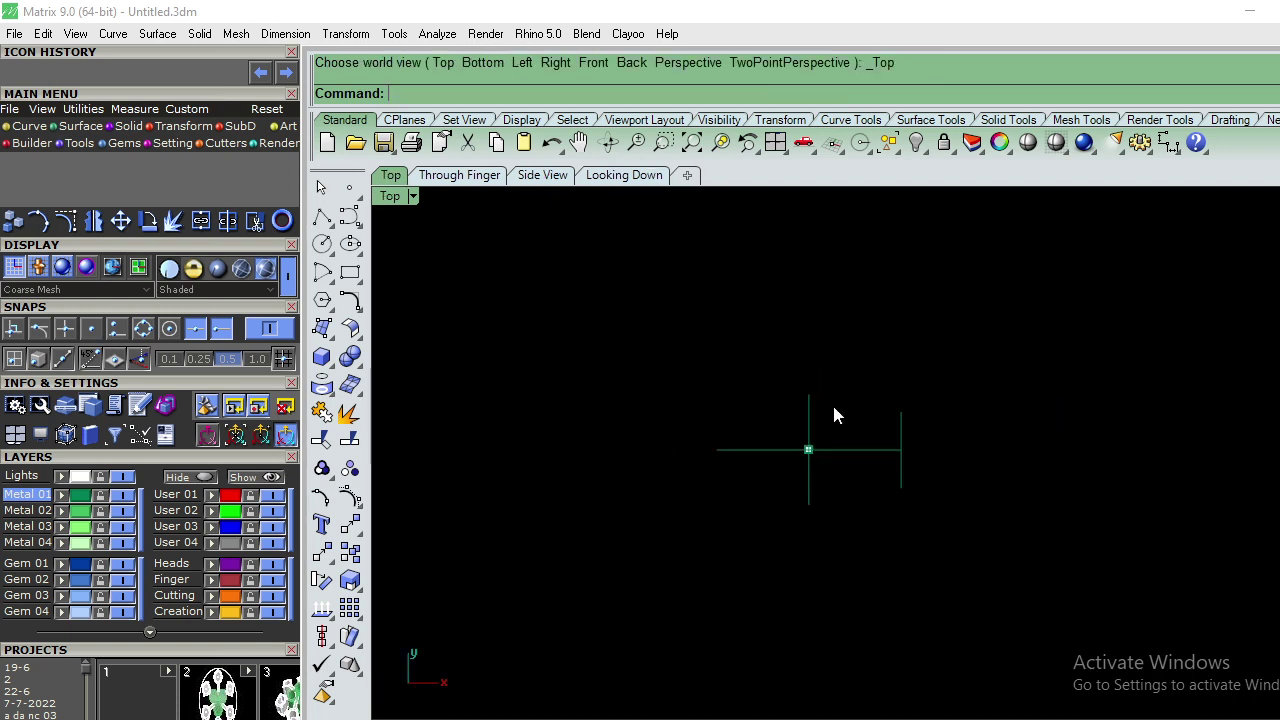
scroll(879, 391, up, 1)
scroll(879, 391, up, 2)
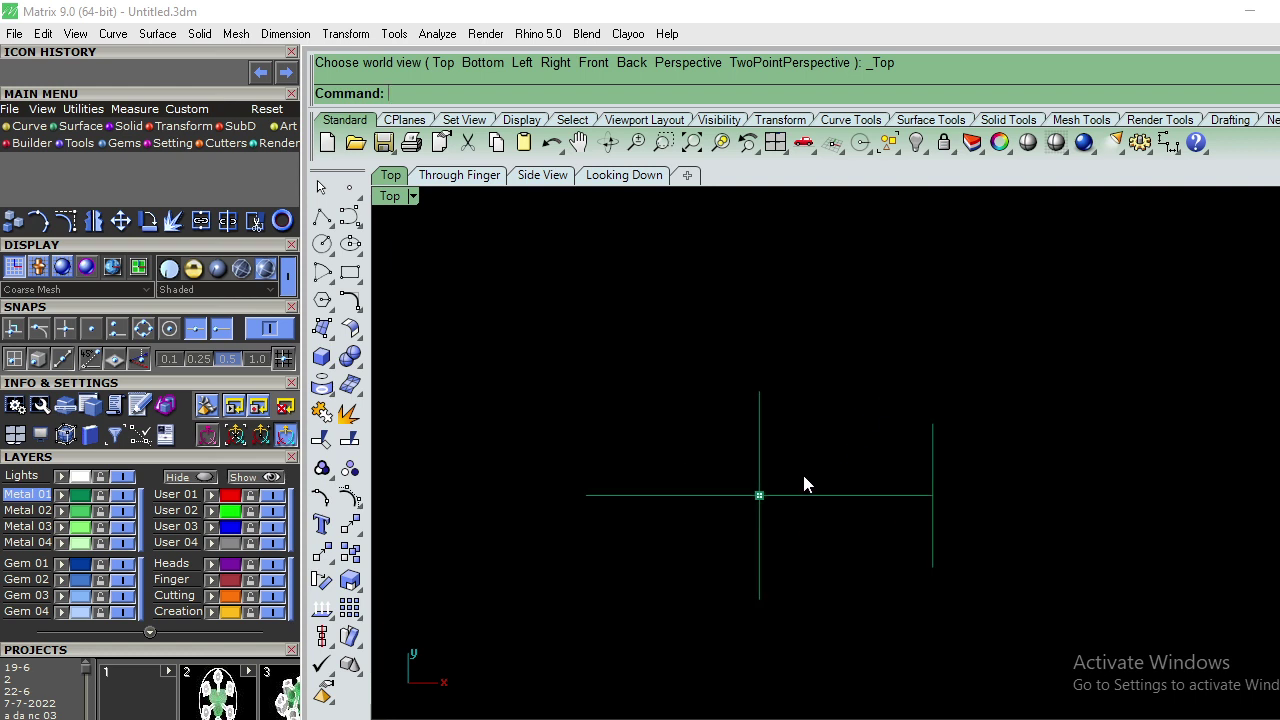
click(349, 301)
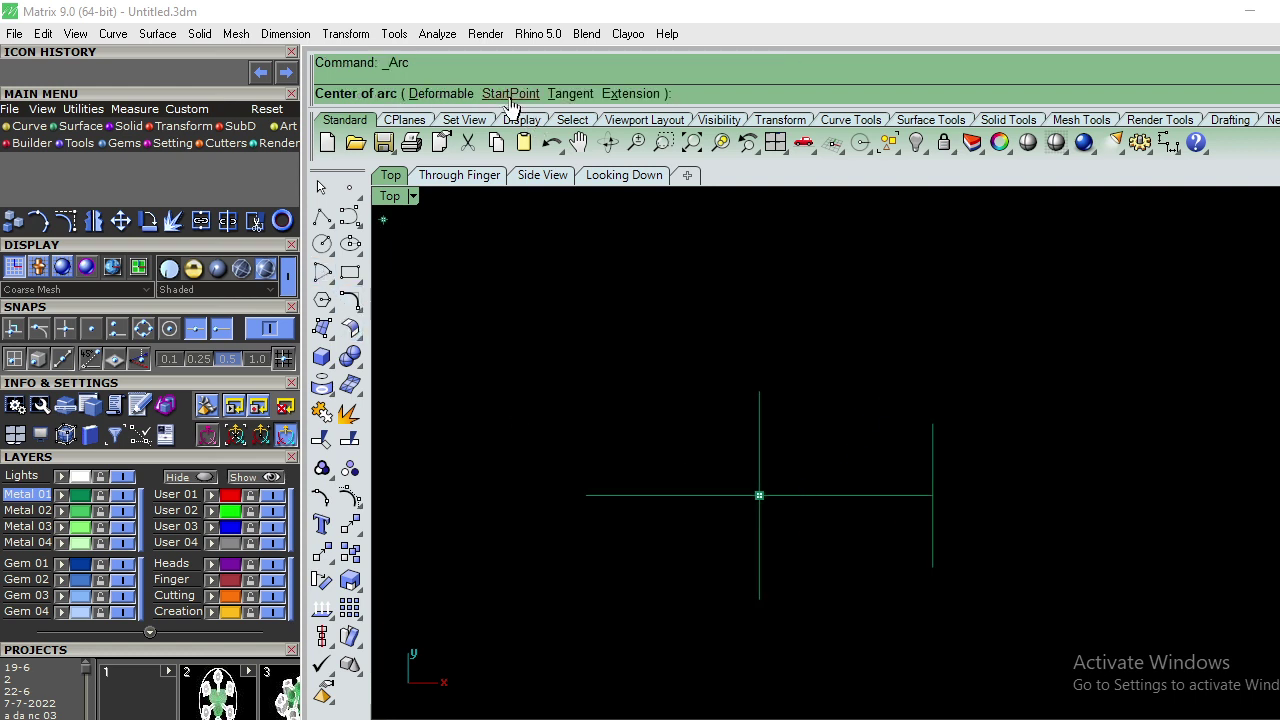
Step: Draw a trial arc between the circle tops, undo it, and shift the second circle along the axis
click(517, 93)
click(759, 391)
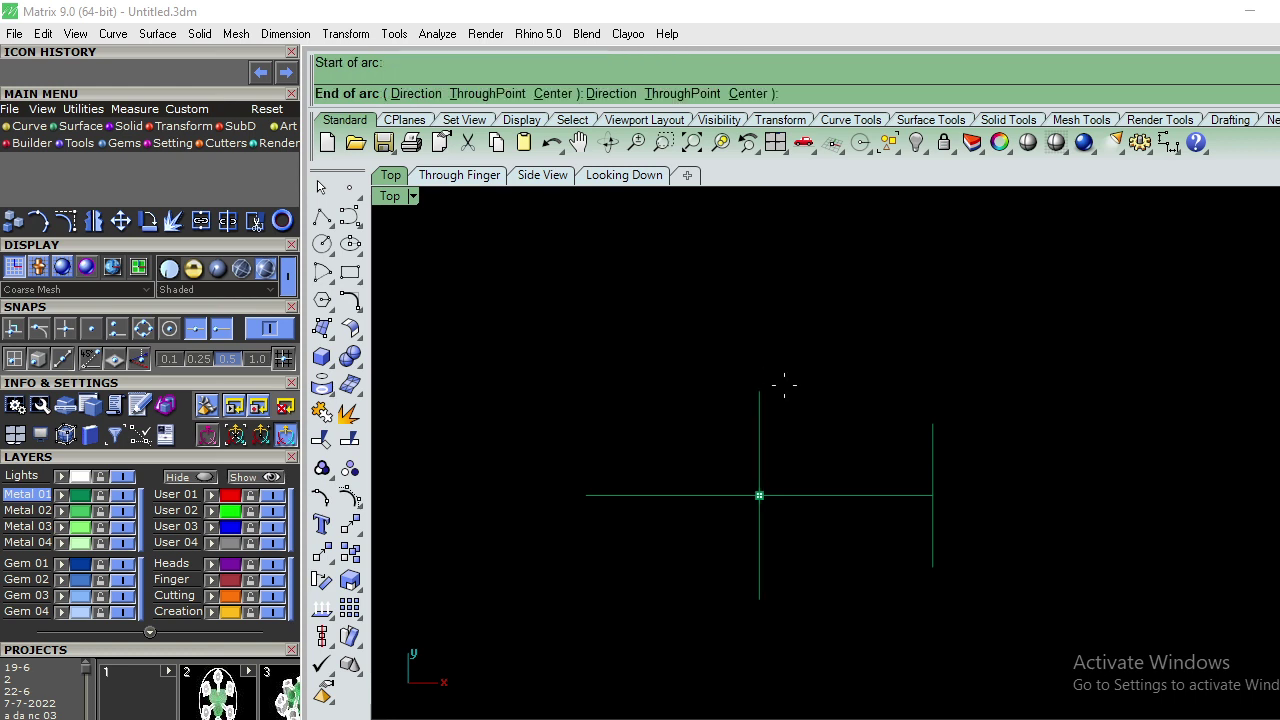
click(932, 423)
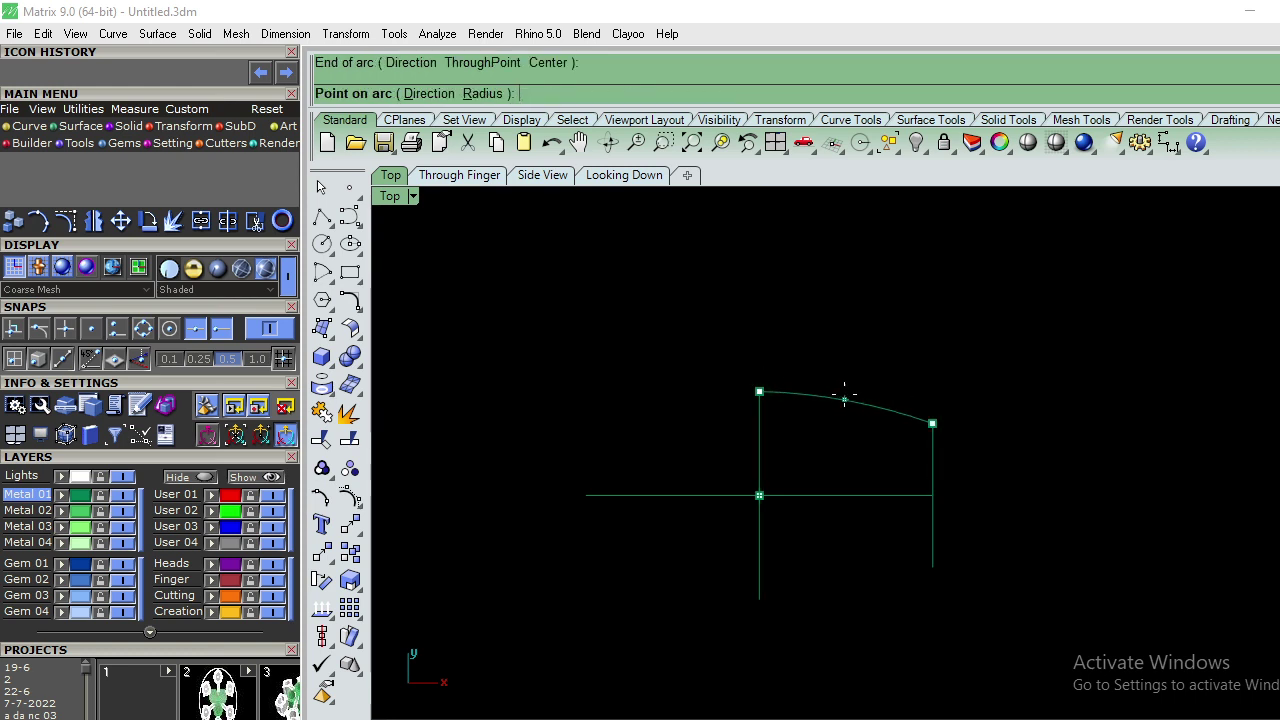
click(845, 400)
click(845, 398)
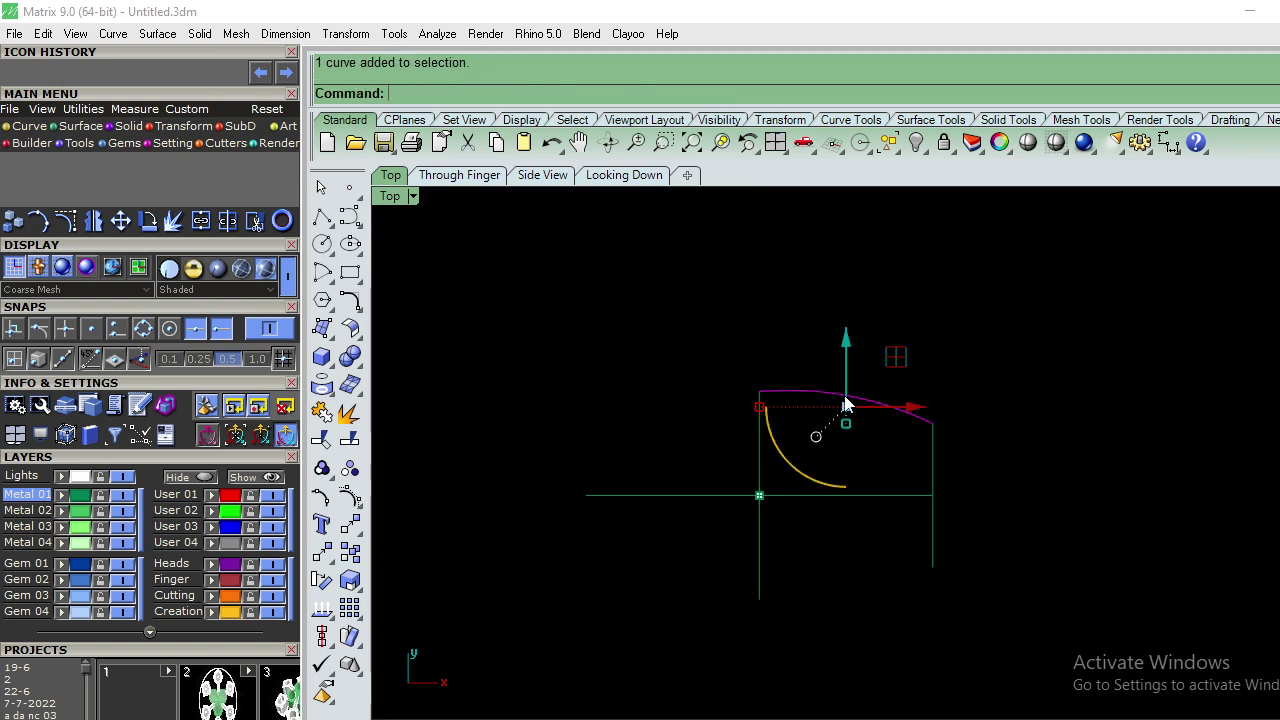
click(1042, 468)
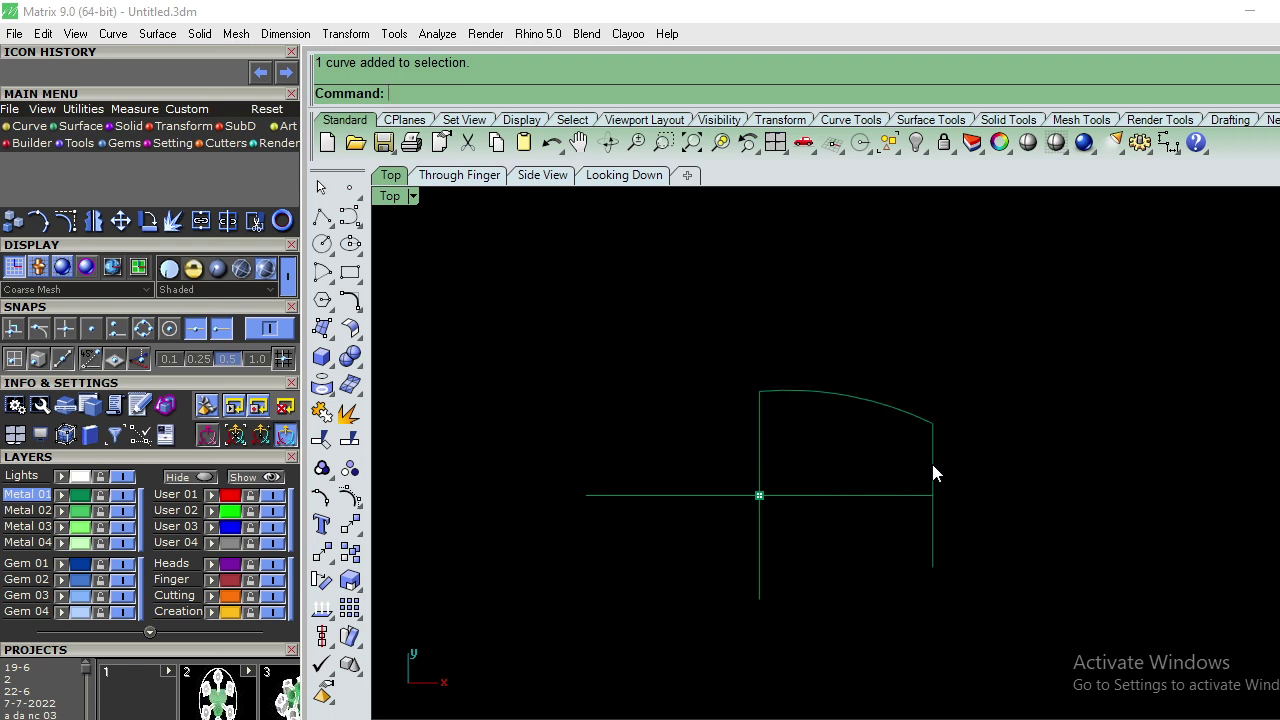
key(ctrl+z)
click(934, 563)
drag(932, 564, 914, 566)
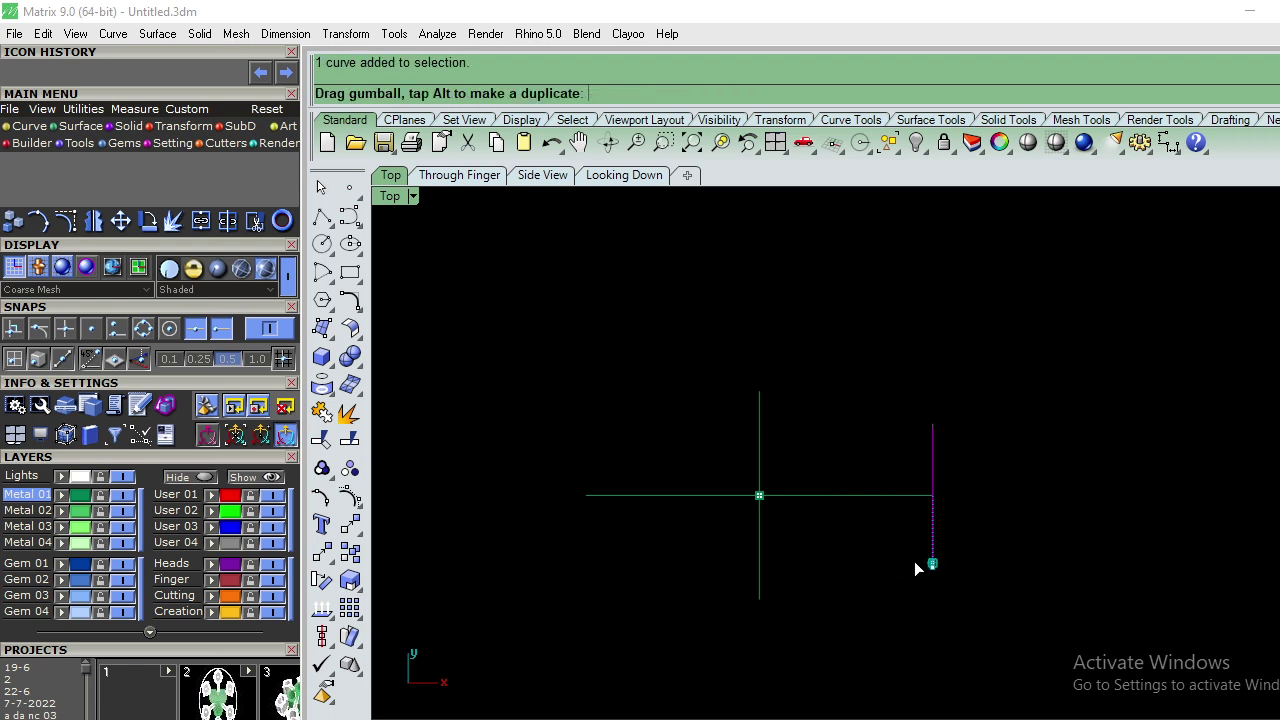
click(1052, 537)
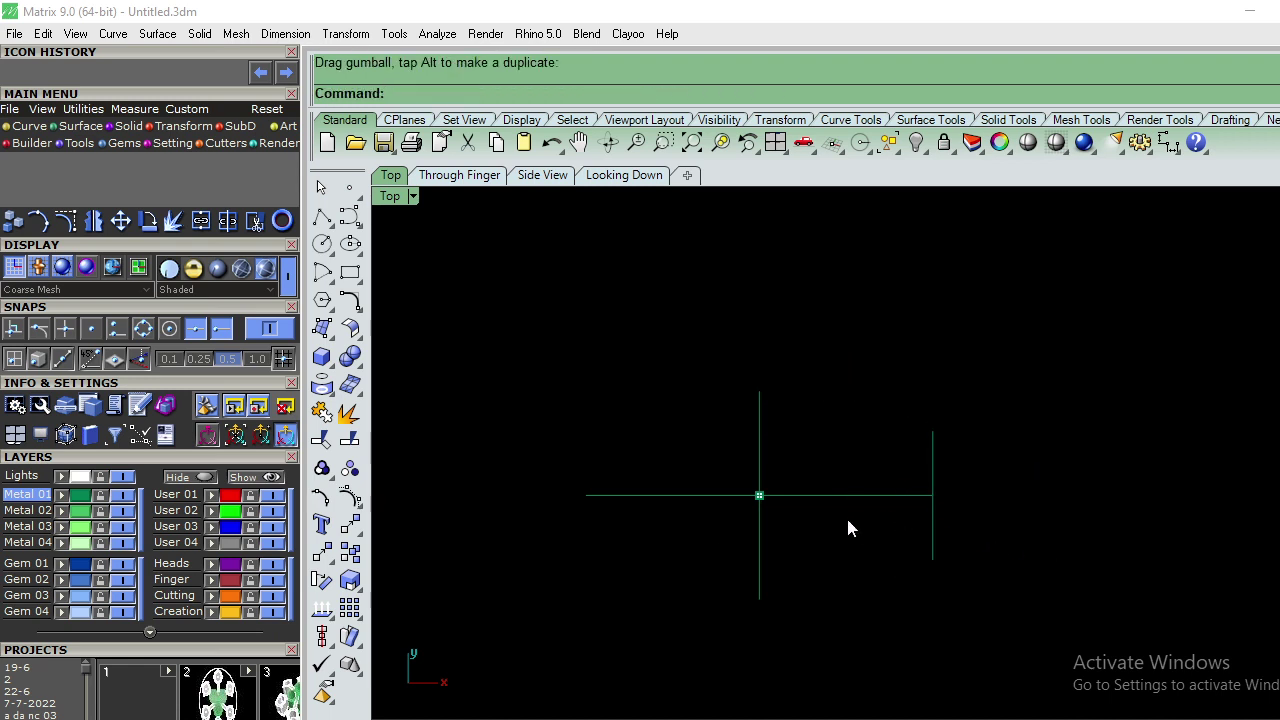
Step: Redraw the arc from the first circle's top to the second's and project it to the construction plane
click(322, 272)
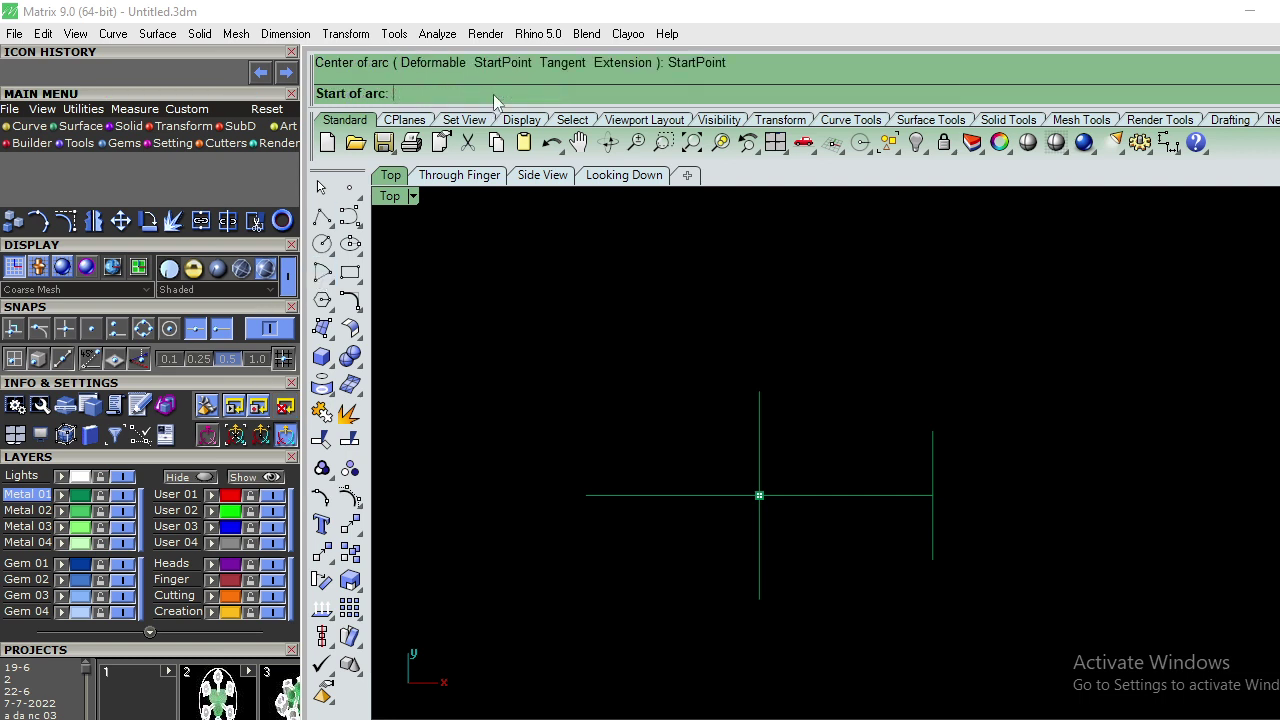
click(759, 391)
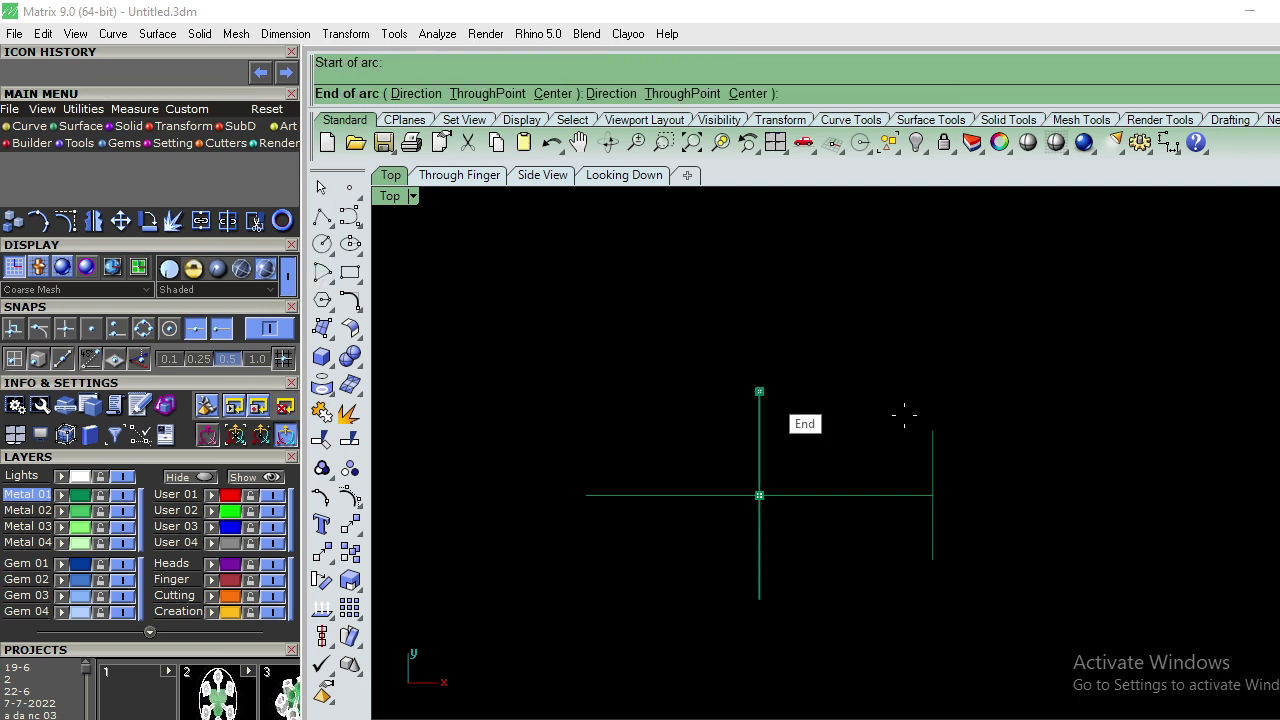
click(932, 431)
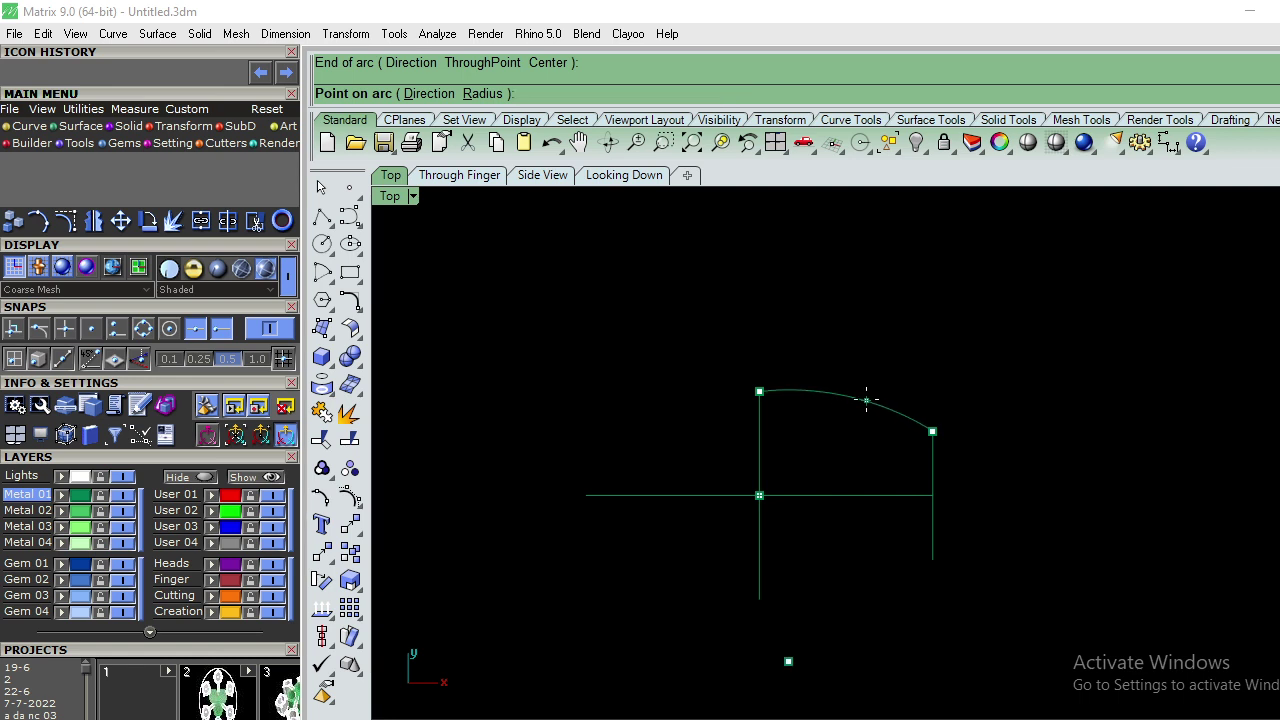
click(866, 401)
click(866, 407)
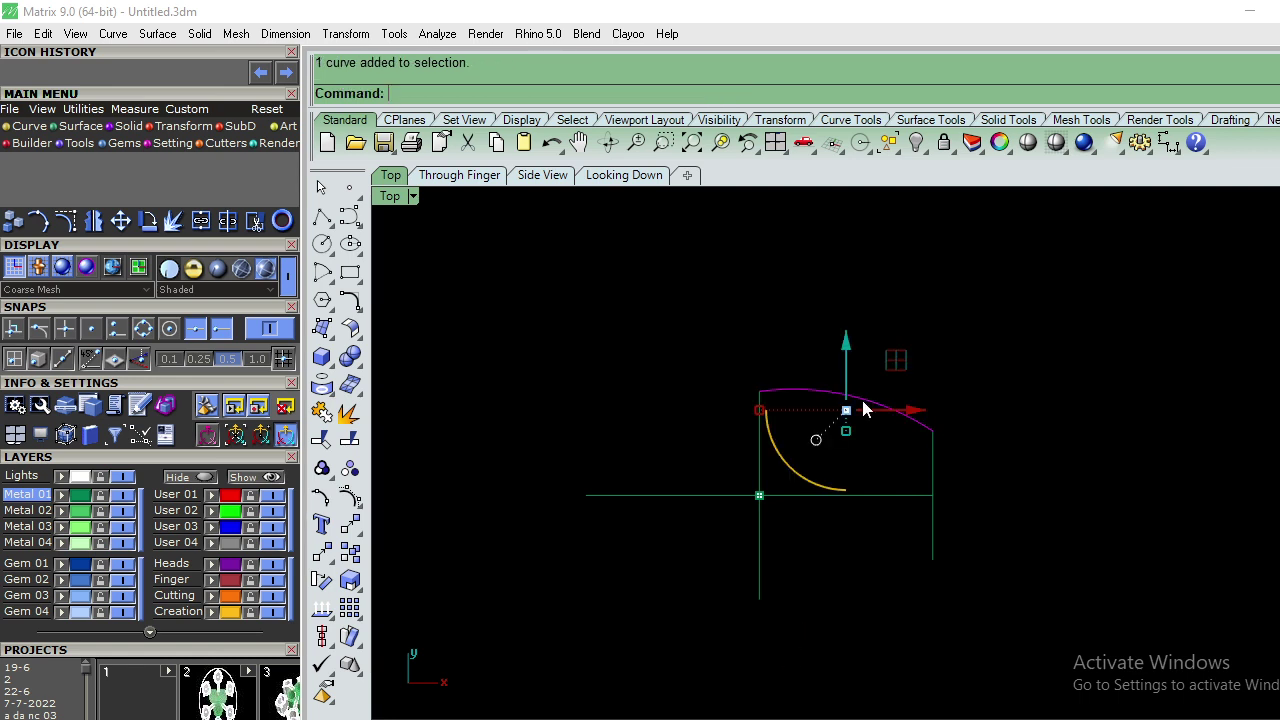
text(y)
key(Return)
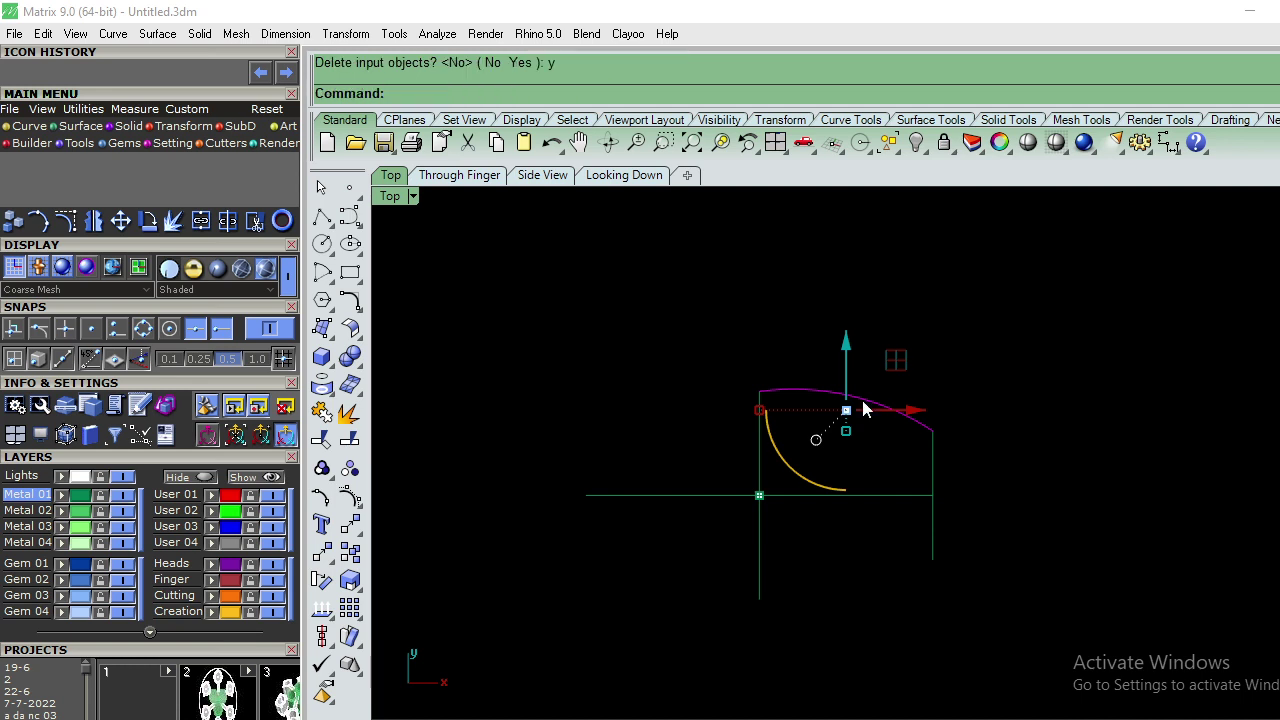
key(ctrl+F4)
mouse_move(866, 410)
right_down()
mouse_move(851, 529)
mouse_move(949, 534)
mouse_move(926, 477)
mouse_move(914, 480)
mouse_move(923, 471)
mouse_move(849, 494)
mouse_move(871, 483)
right_up()
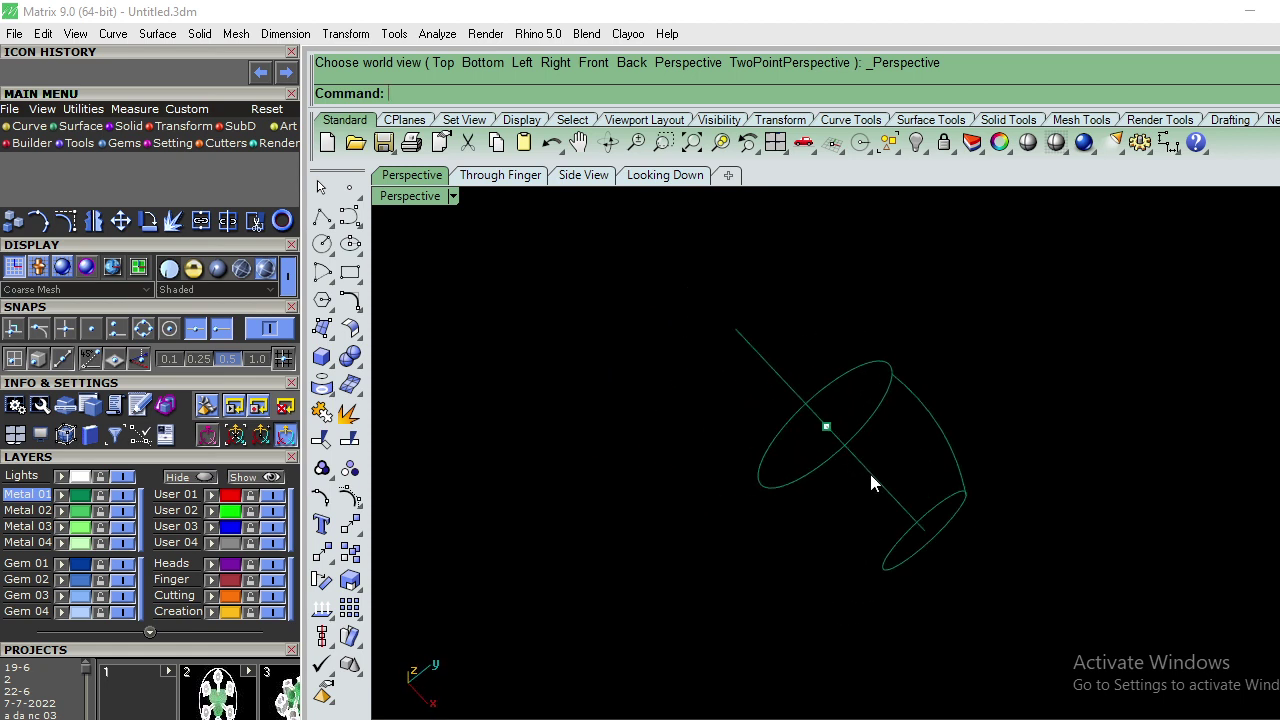
Step: Sweep2 the arc along both circles as rails with Closed sweep, then return to Top view
text(Sweep2)
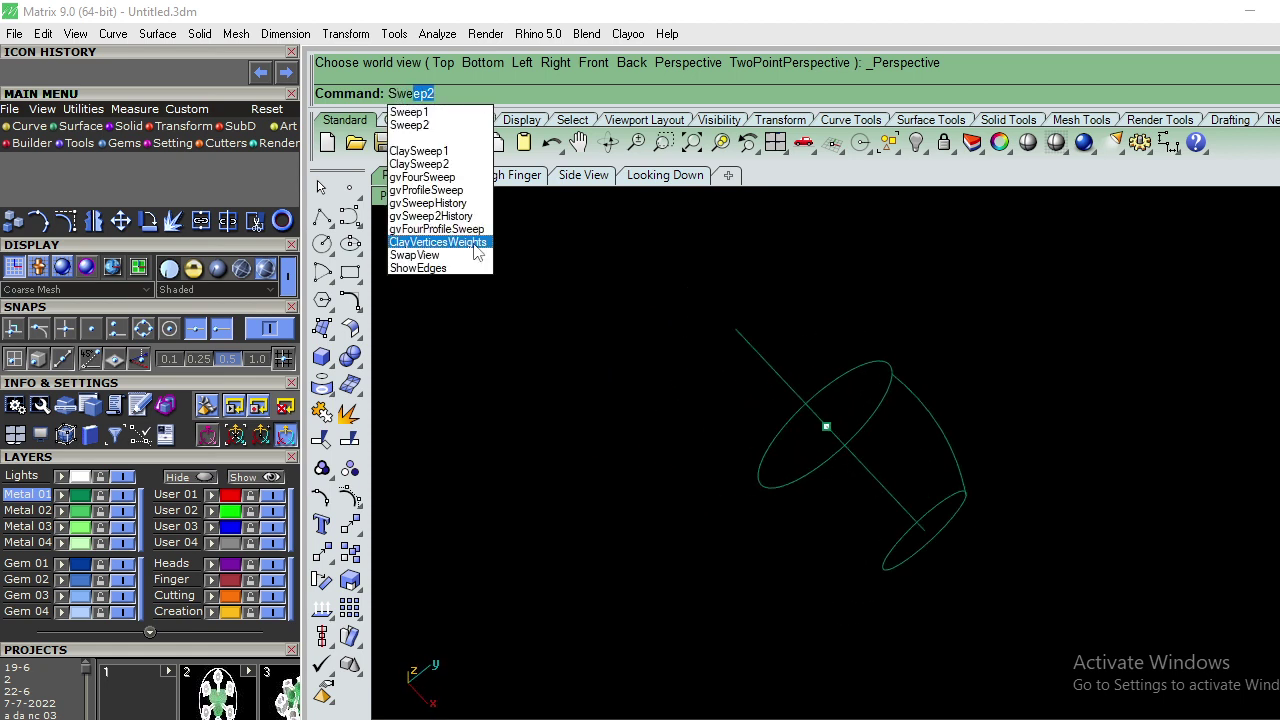
key(Return)
click(775, 455)
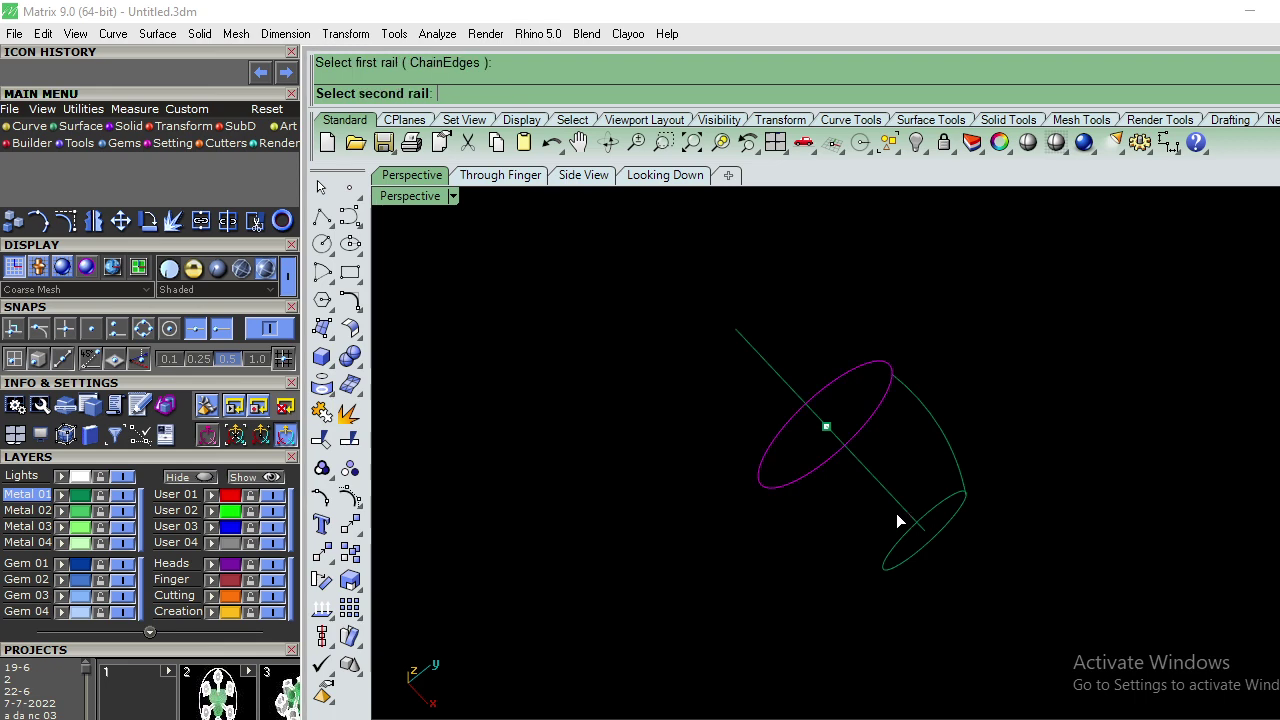
click(910, 543)
click(942, 435)
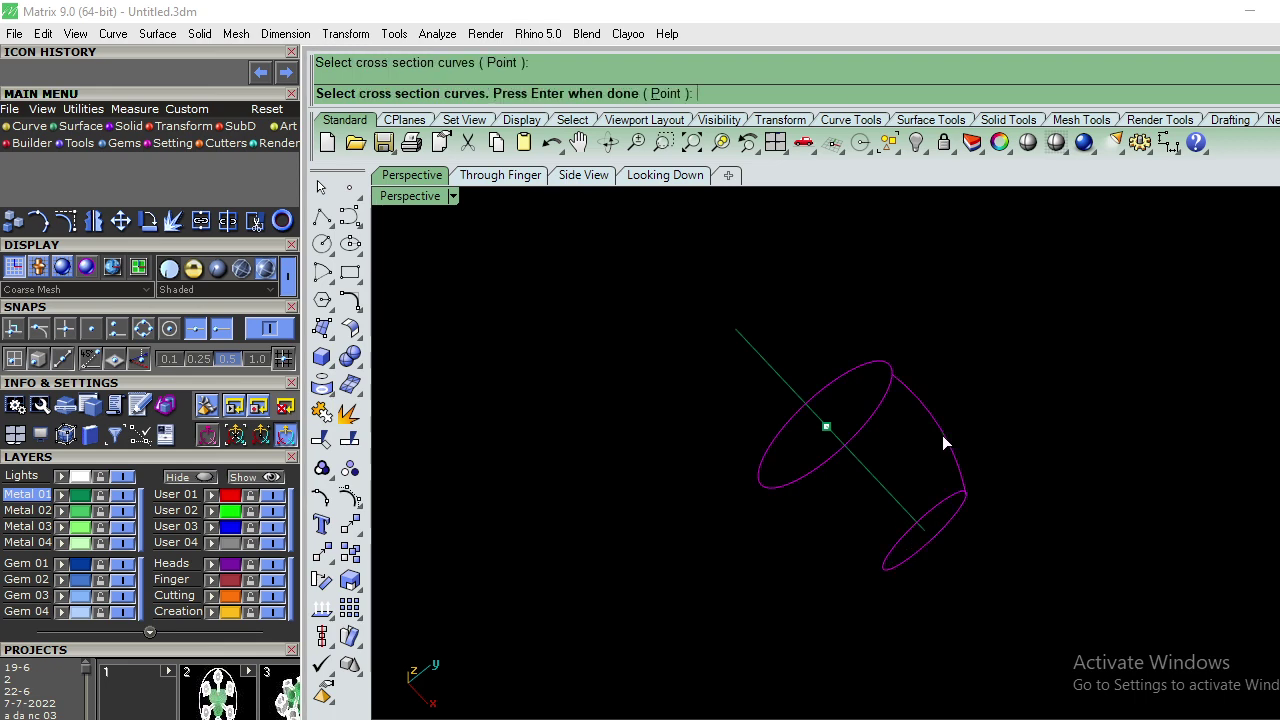
key(Return)
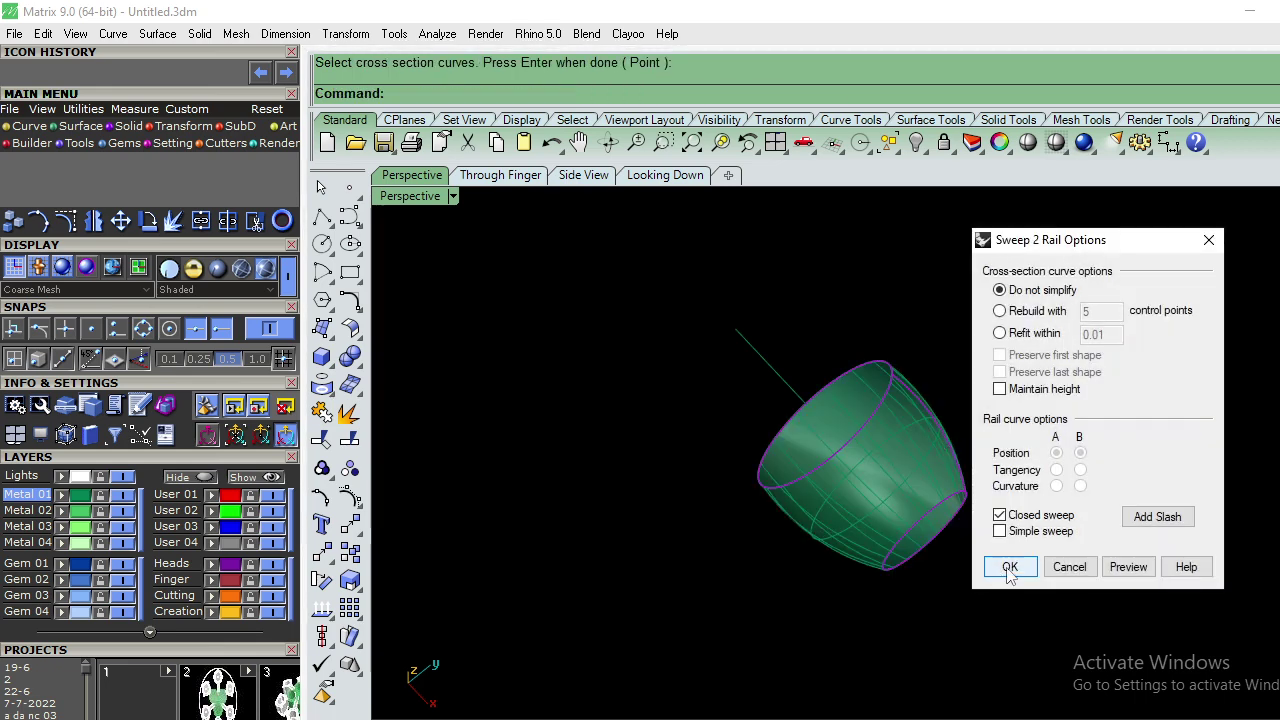
click(1008, 566)
key(ctrl+F1)
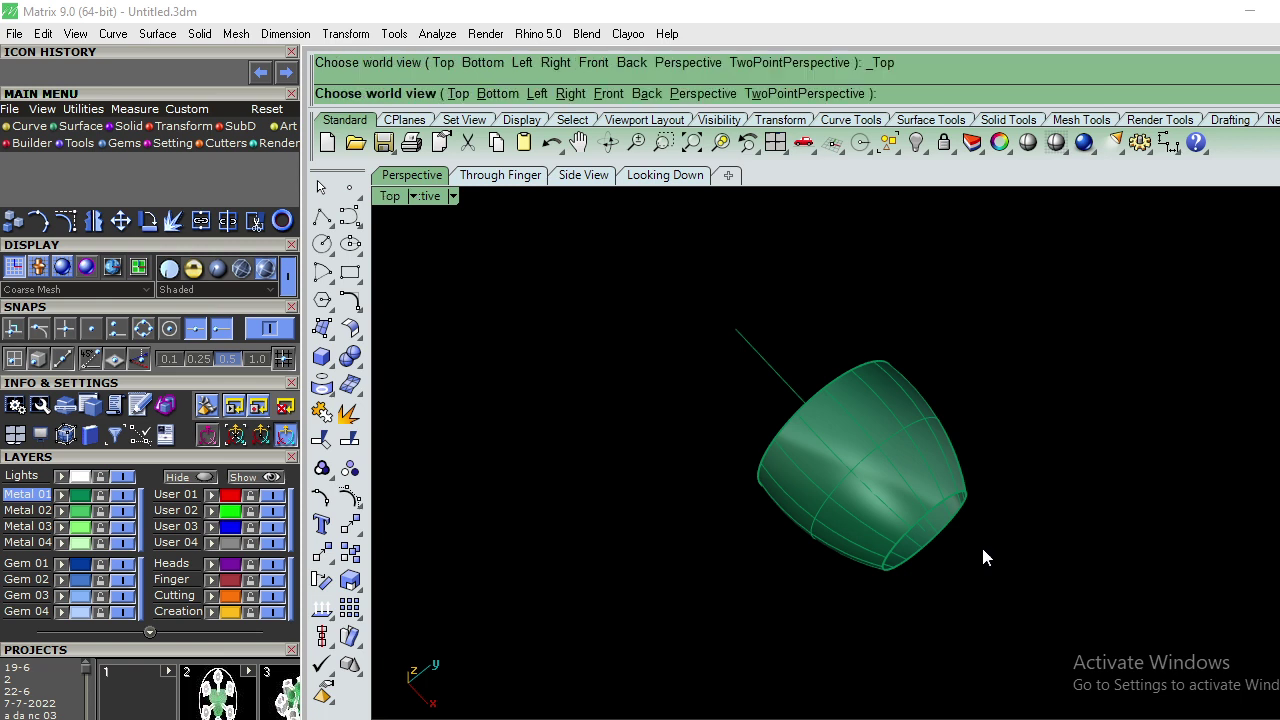
Step: Select the swept surface from among the overlapping objects and delete it
click(985, 451)
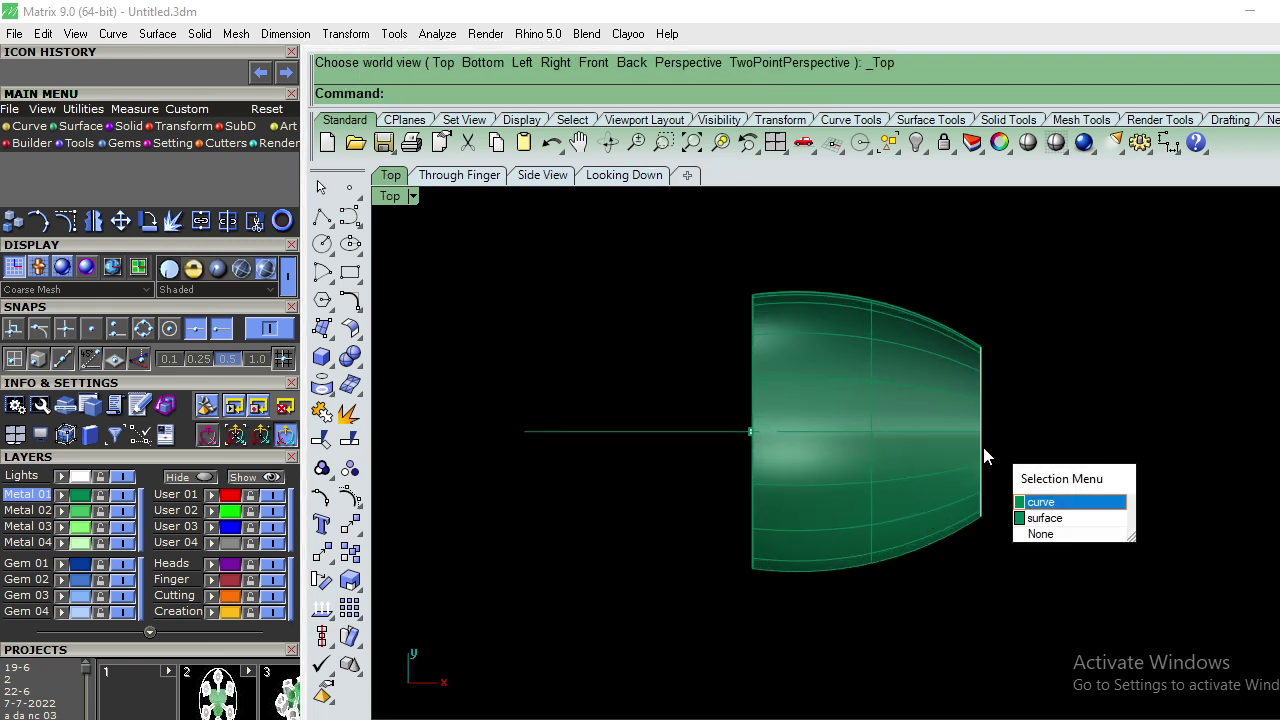
click(1040, 502)
scroll(1019, 490, up, 3)
scroll(975, 535, down, 1)
drag(968, 541, 948, 521)
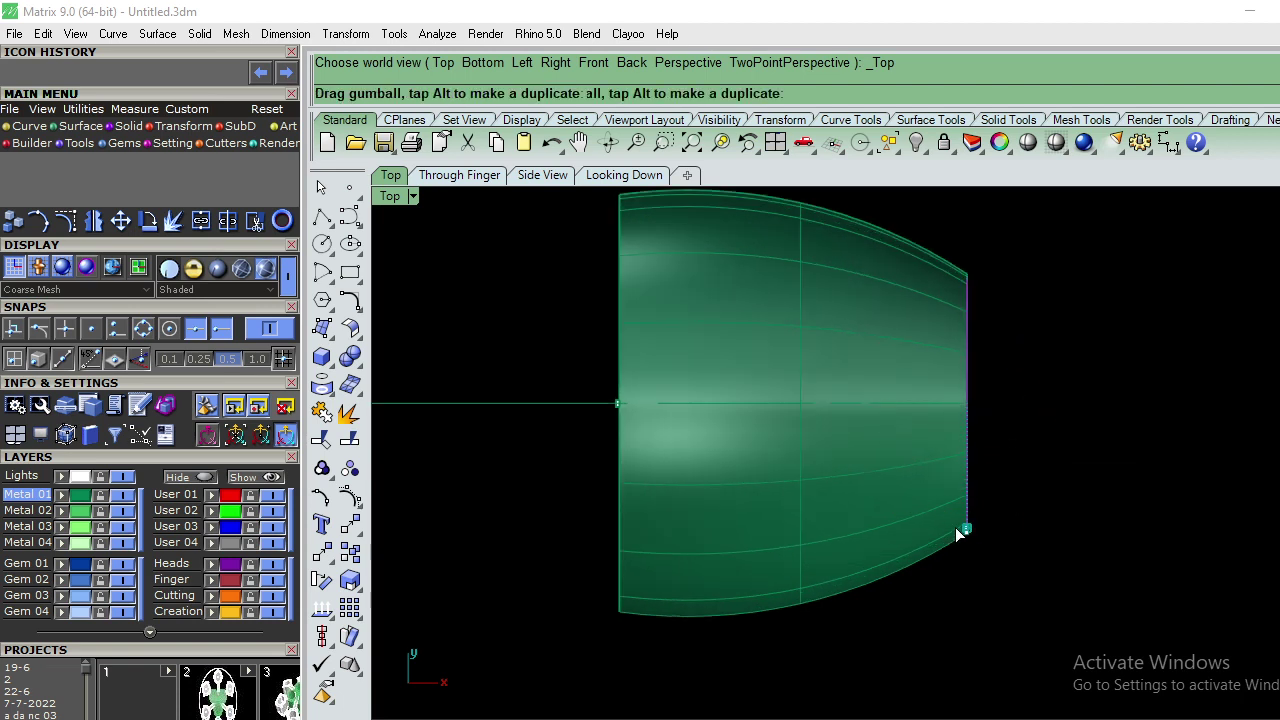
scroll(1061, 449, down, 2)
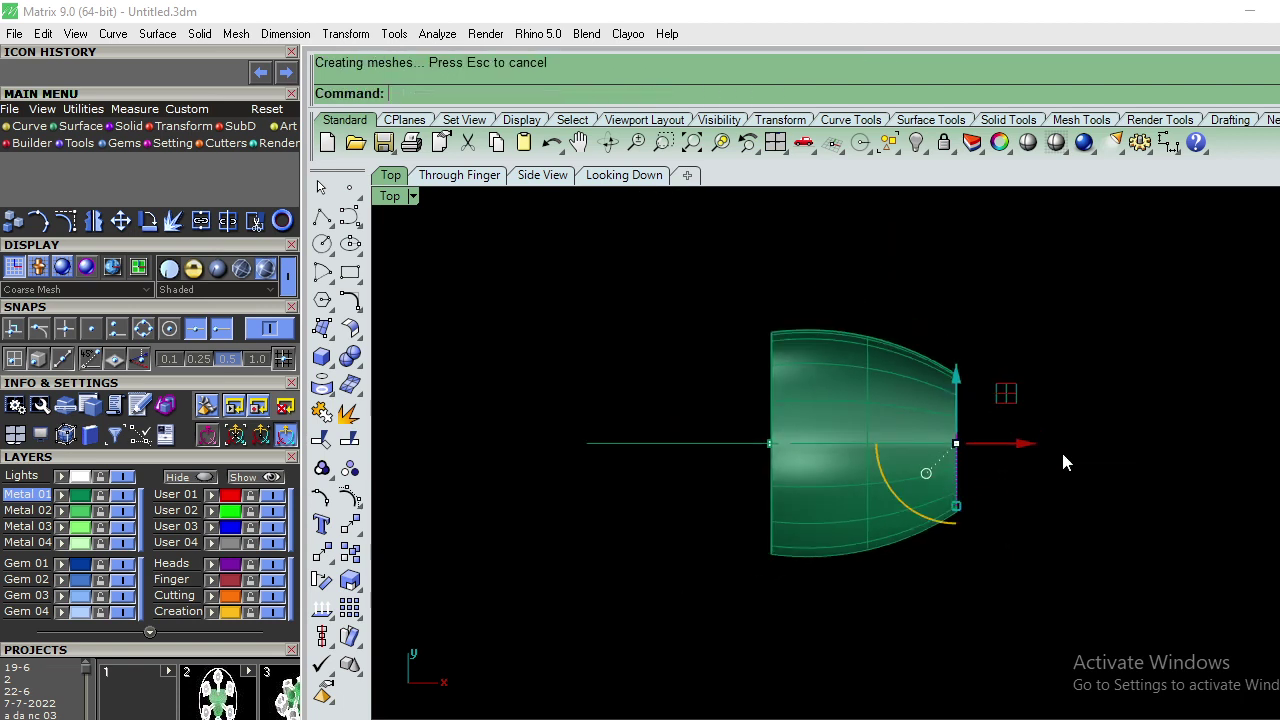
click(1020, 447)
scroll(887, 370, up, 1)
click(888, 373)
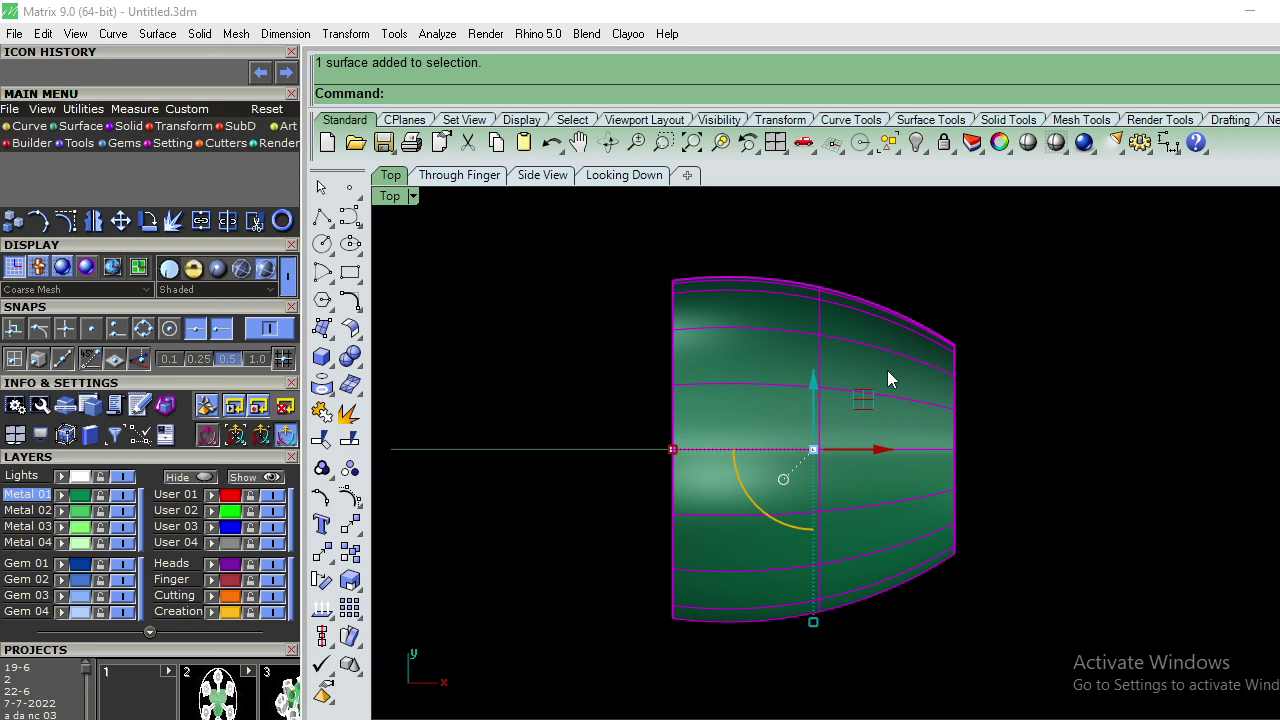
key(Delete)
Step: Drag the arc's end control point onto the second circle's edge, then hide the points
scroll(935, 345, up, 1)
click(943, 335)
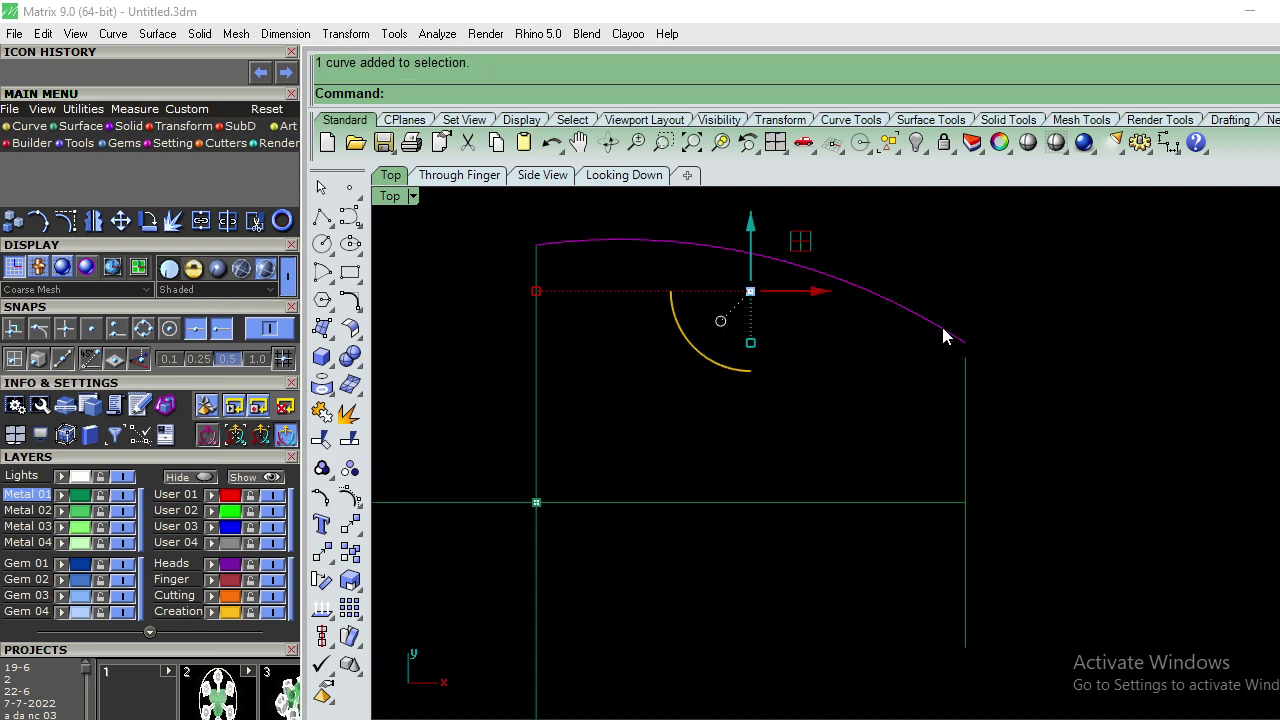
key(F10)
scroll(943, 340, up, 1)
drag(962, 346, 953, 364)
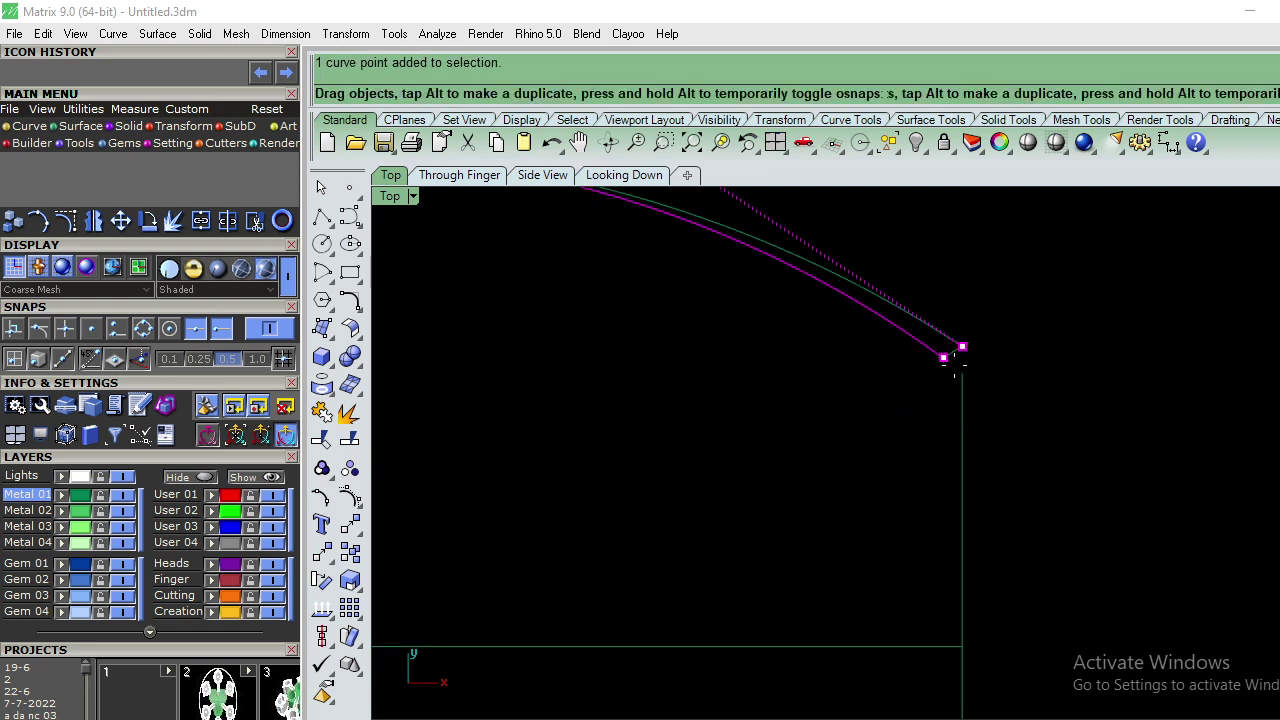
scroll(1005, 322, down, 2)
key(Escape)
key(Escape)
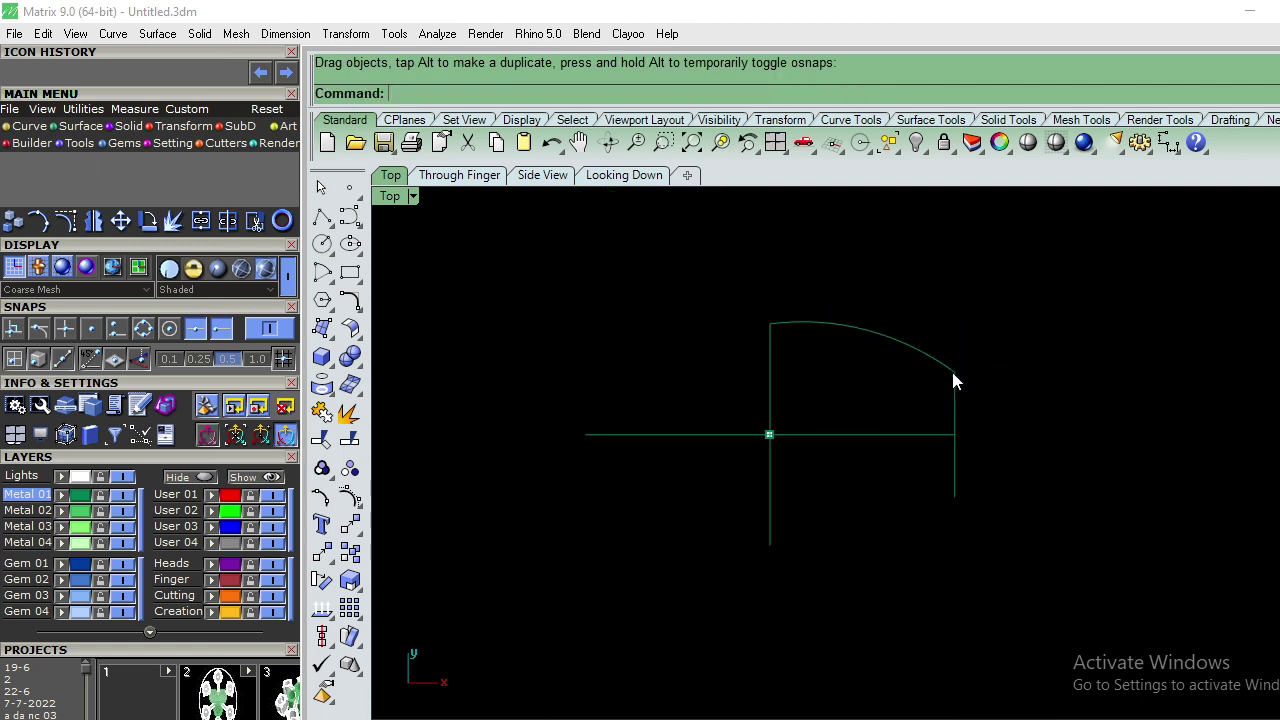
text(Sweep2)
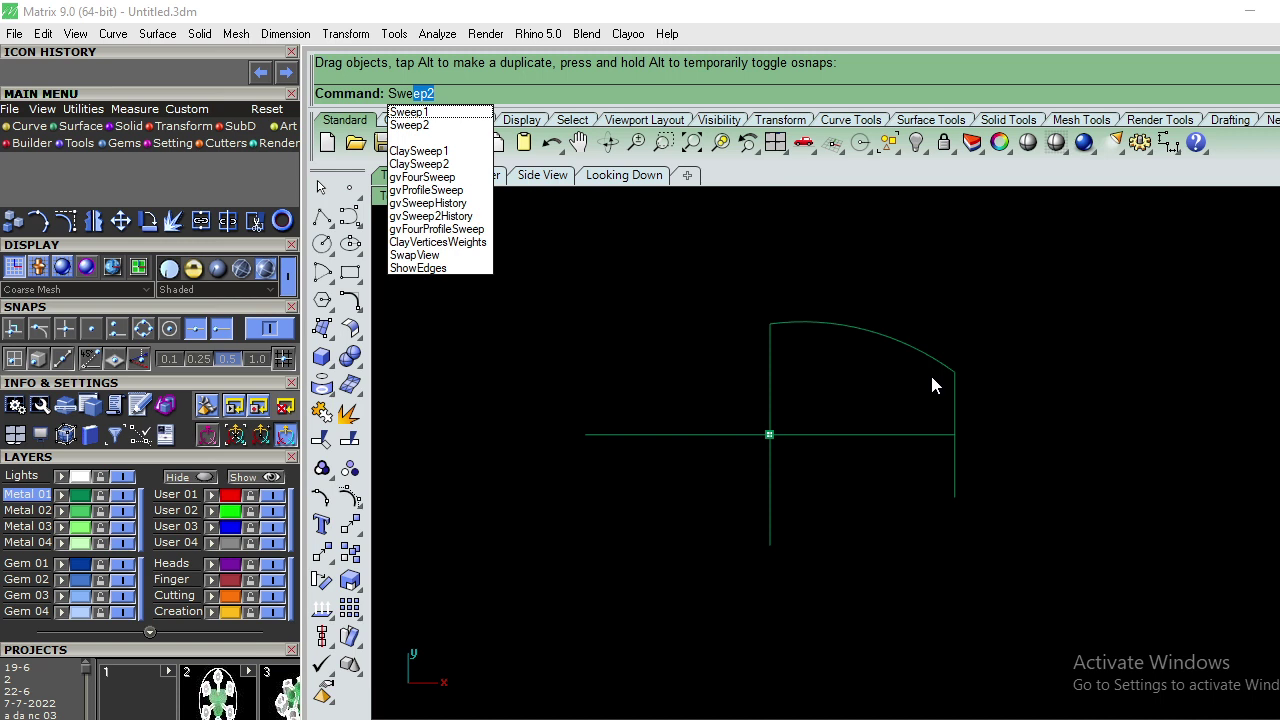
Step: Sweep2 the top arc along the left and right vertical lines with Closed sweep
key(Return)
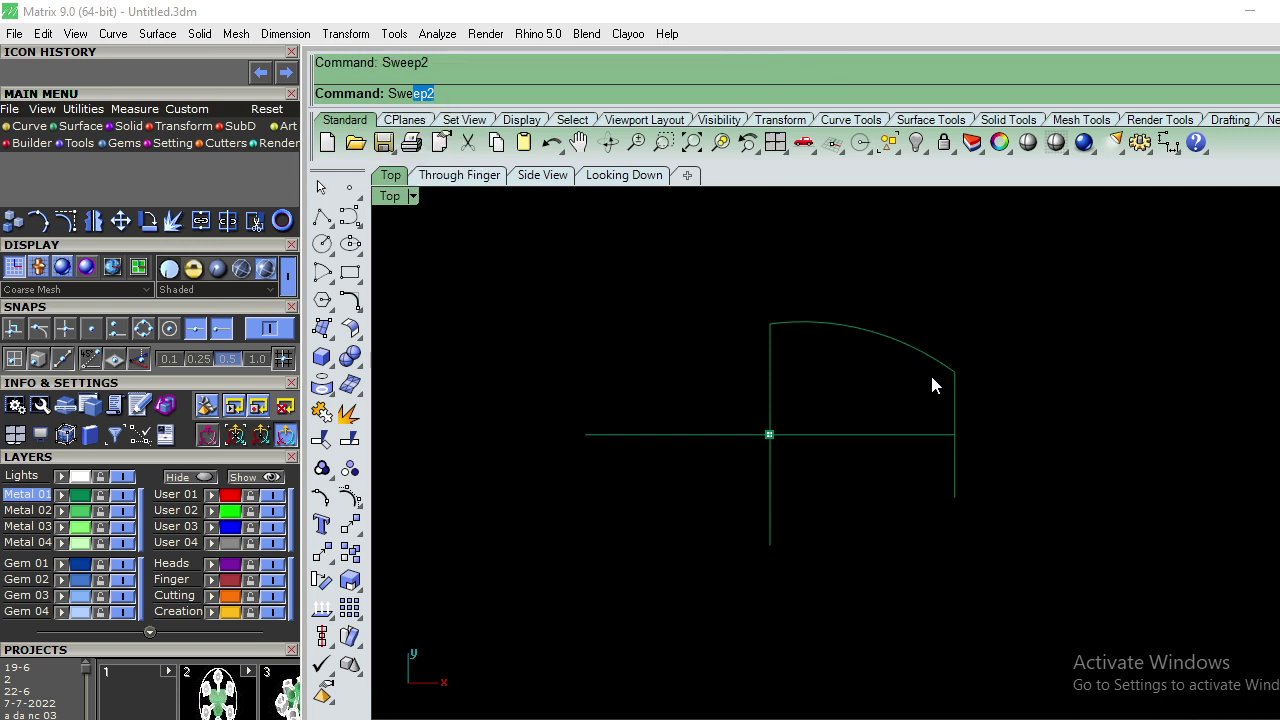
click(772, 388)
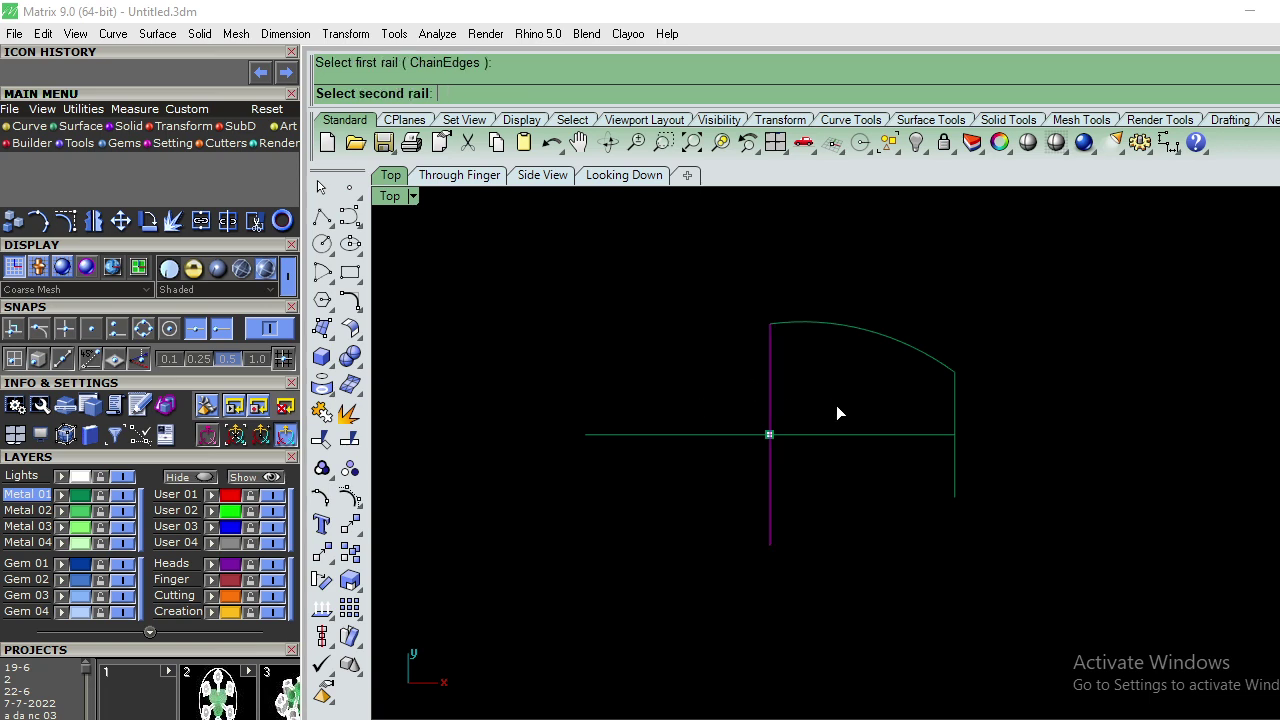
click(956, 410)
click(872, 336)
key(Return)
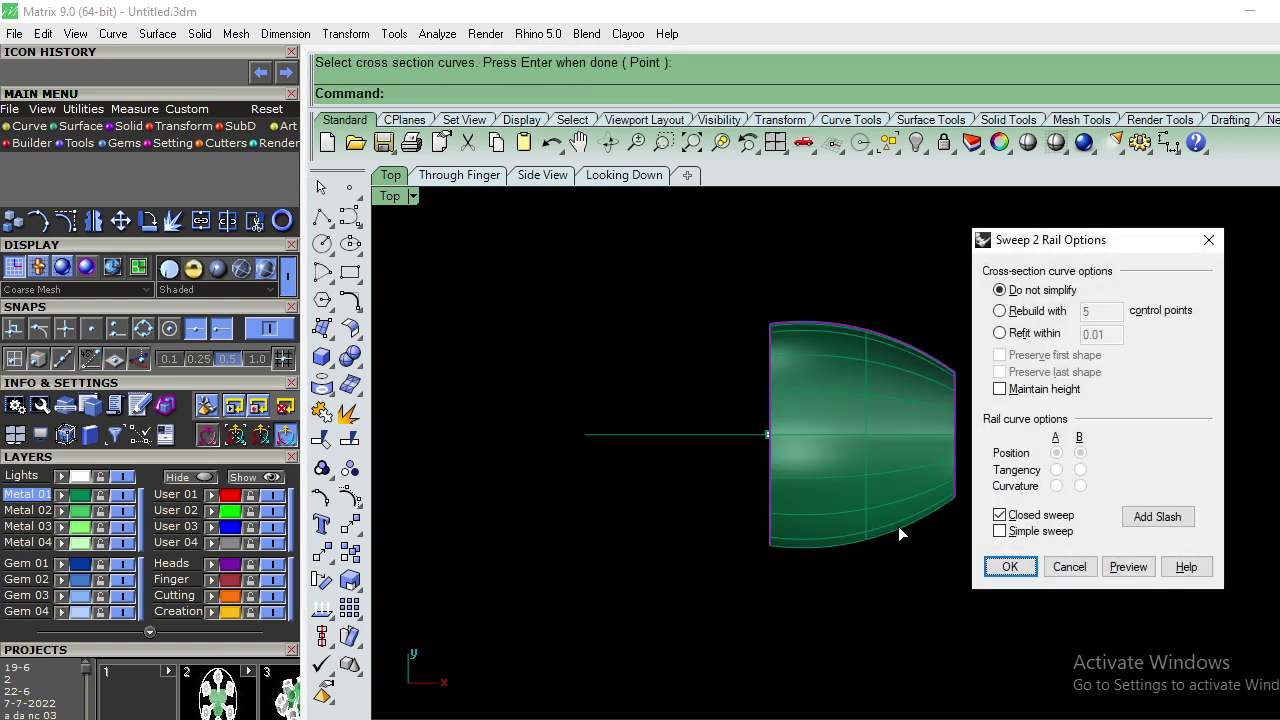
click(1009, 567)
Step: Inspect the new half-barrel surface in Perspective, then go back to the Top view
click(876, 520)
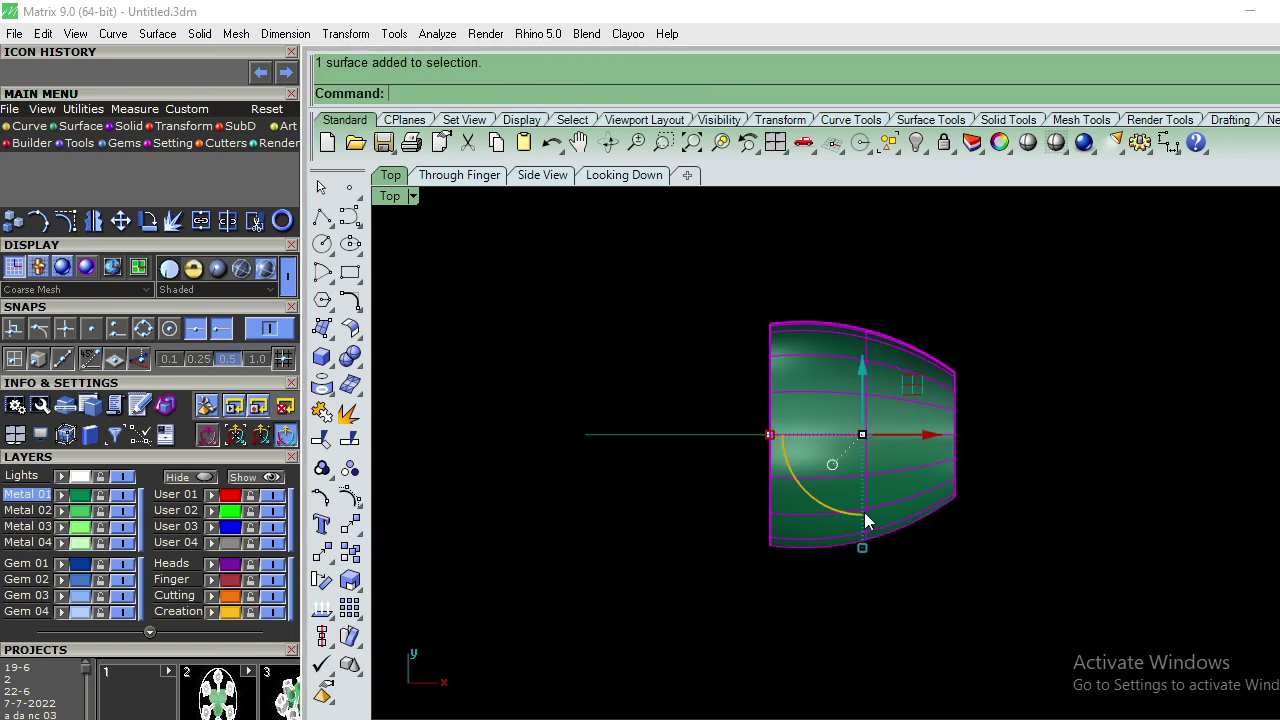
text(p)
key(Return)
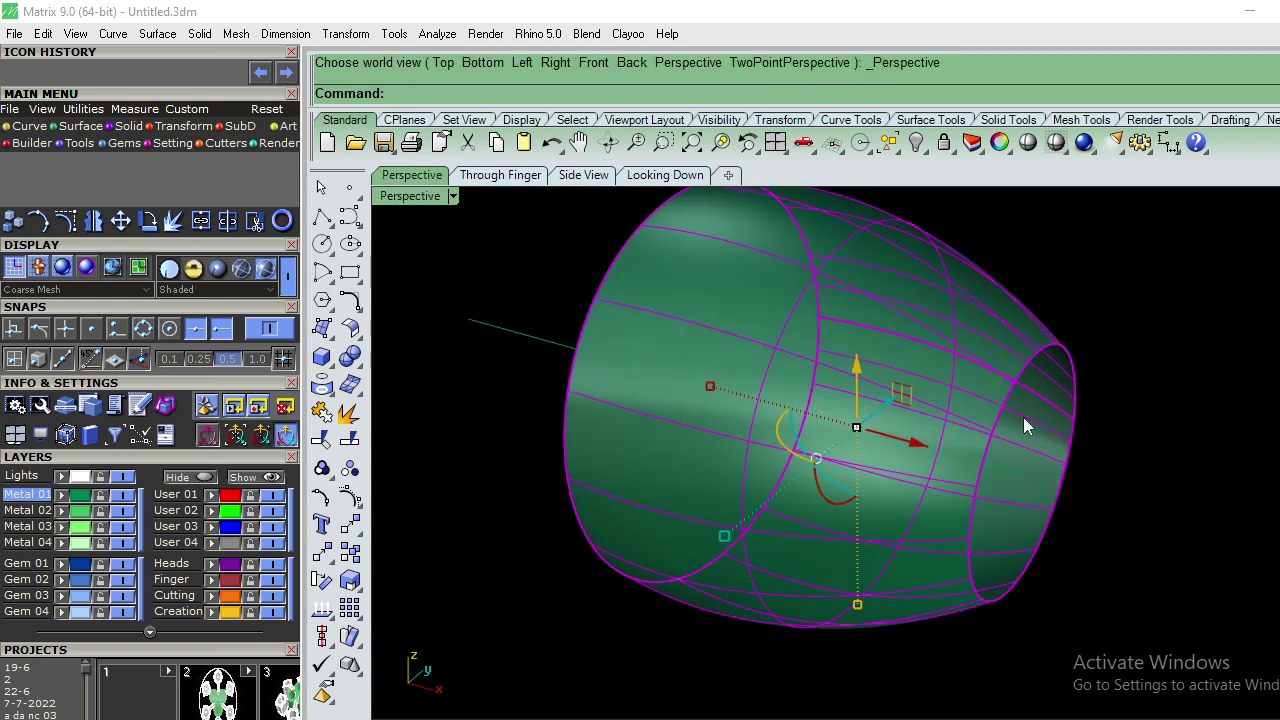
click(1127, 320)
mouse_move(1127, 320)
right_down()
mouse_move(1024, 411)
mouse_move(875, 419)
right_up()
click(878, 419)
right_click(838, 517)
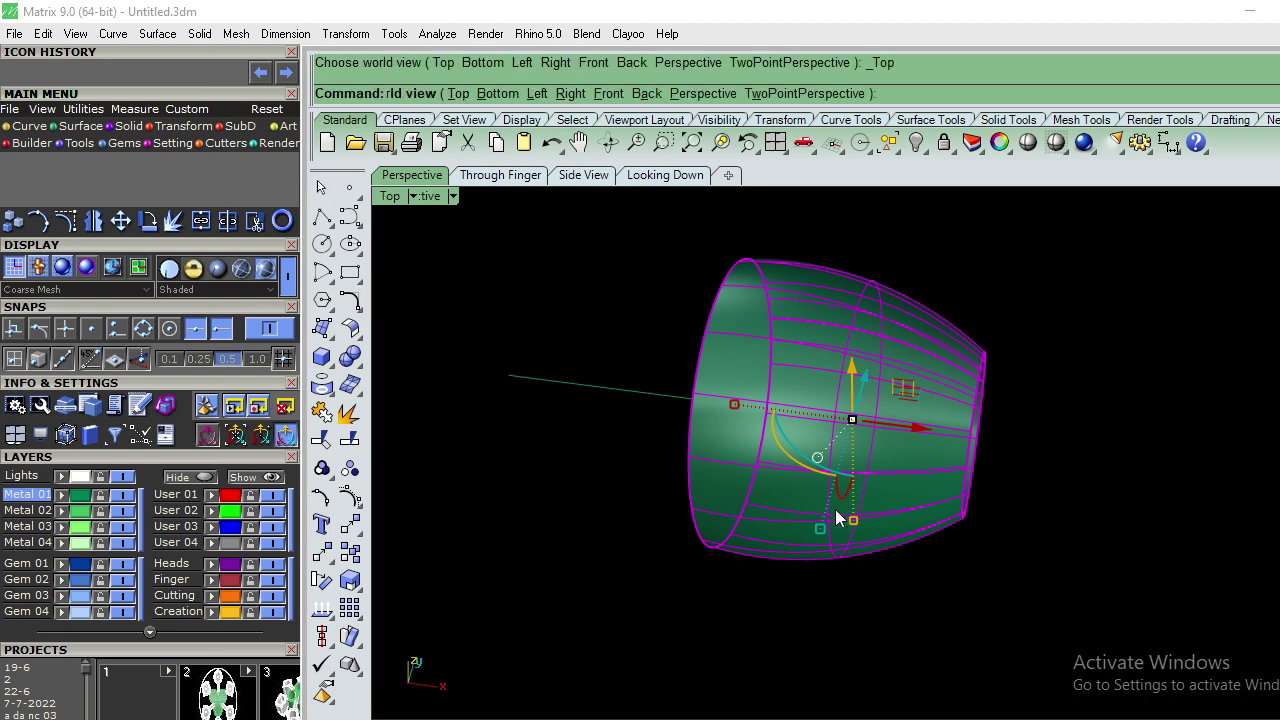
Step: Mirror the half surface about the origin into a full barrel, then undo the mirror and sweep
text(mi)
key(Return)
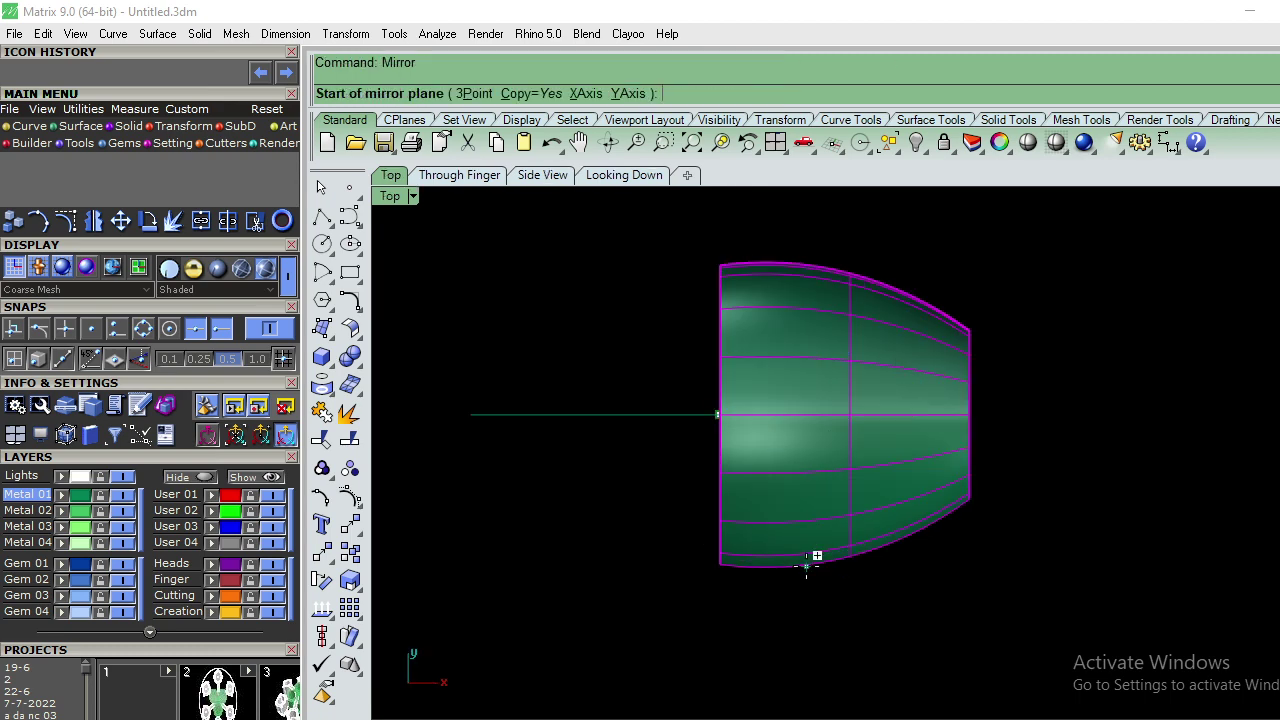
text(0)
key(Return)
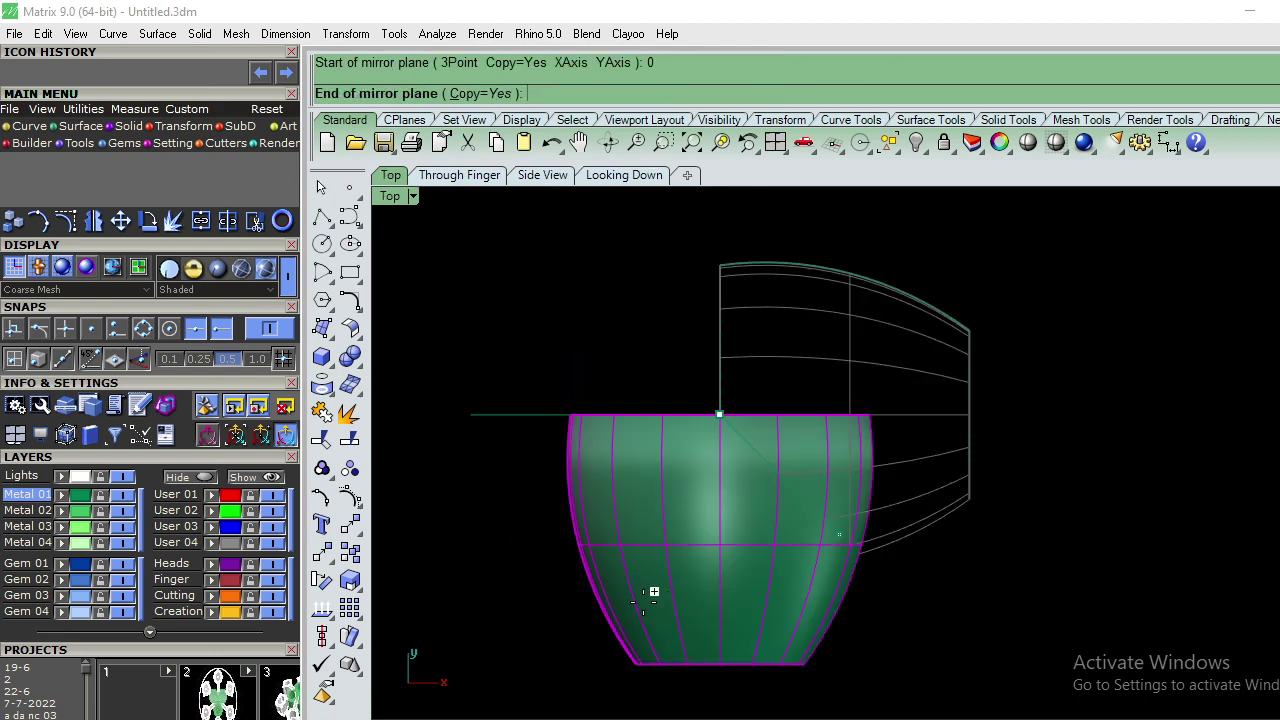
click(651, 591)
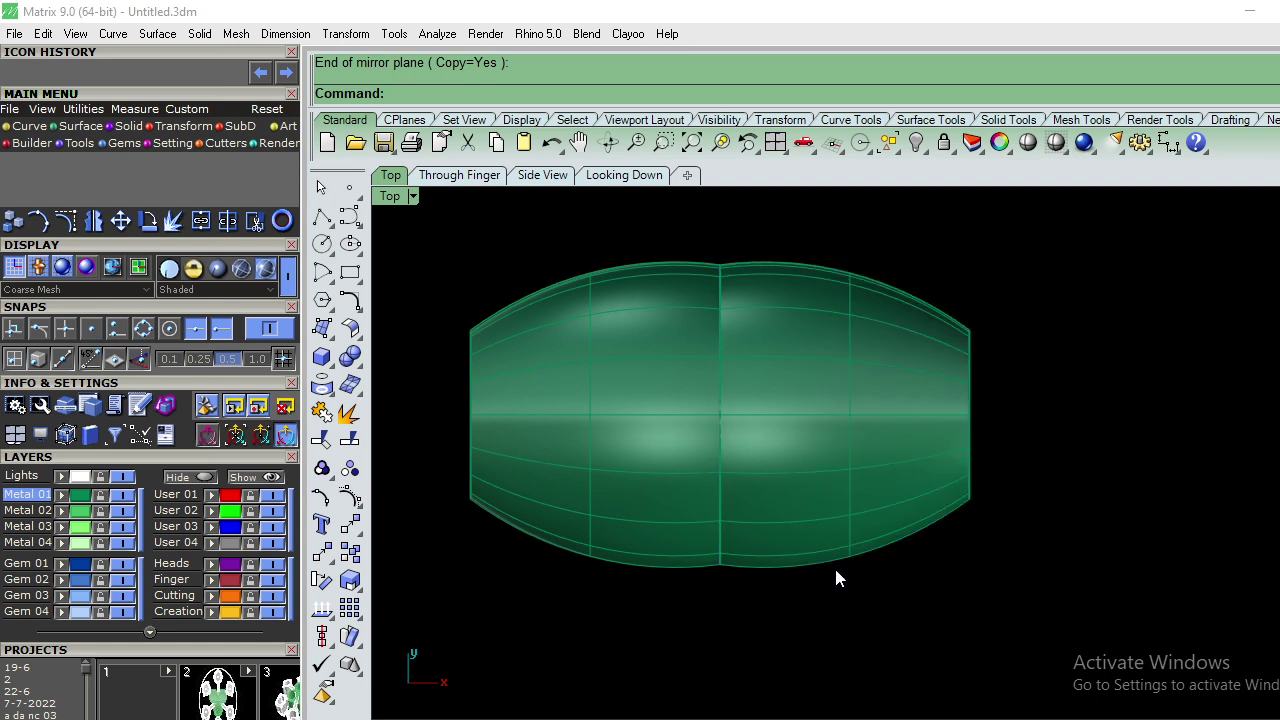
key(ctrl+z)
key(ctrl+z)
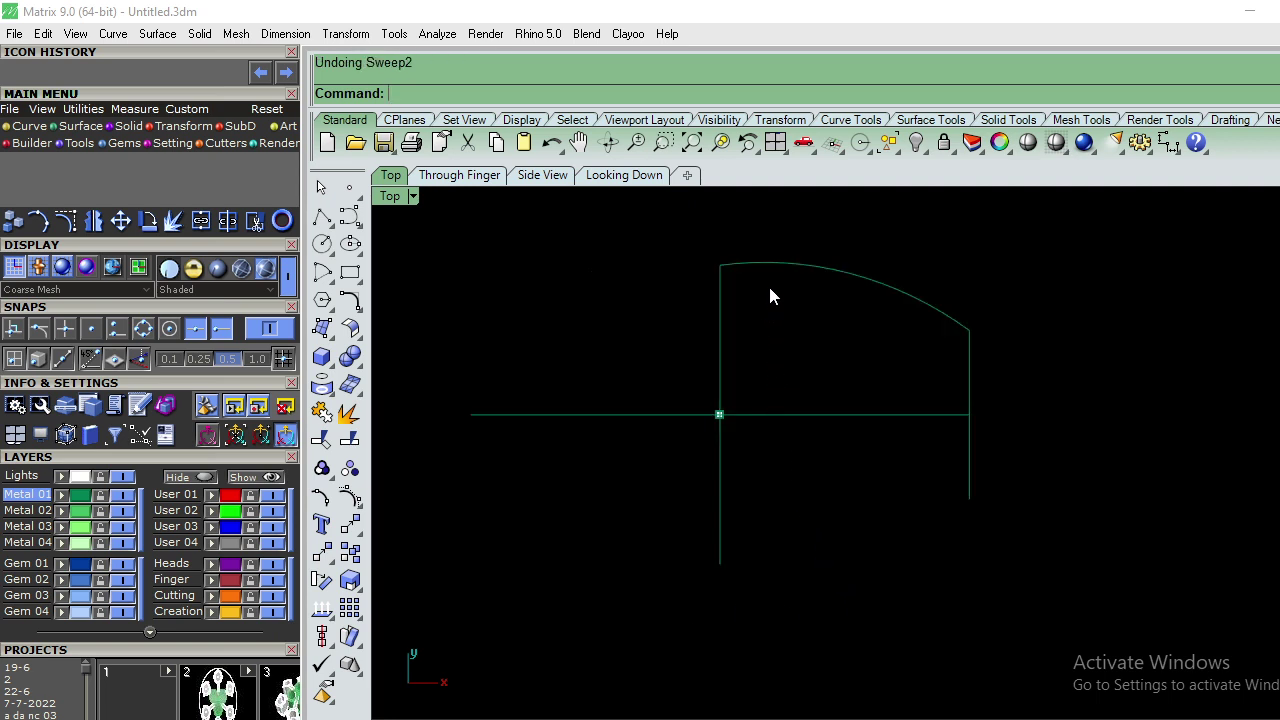
Step: Shorten the centre line from its bottom and mirror the right vertical line to the left side
click(772, 266)
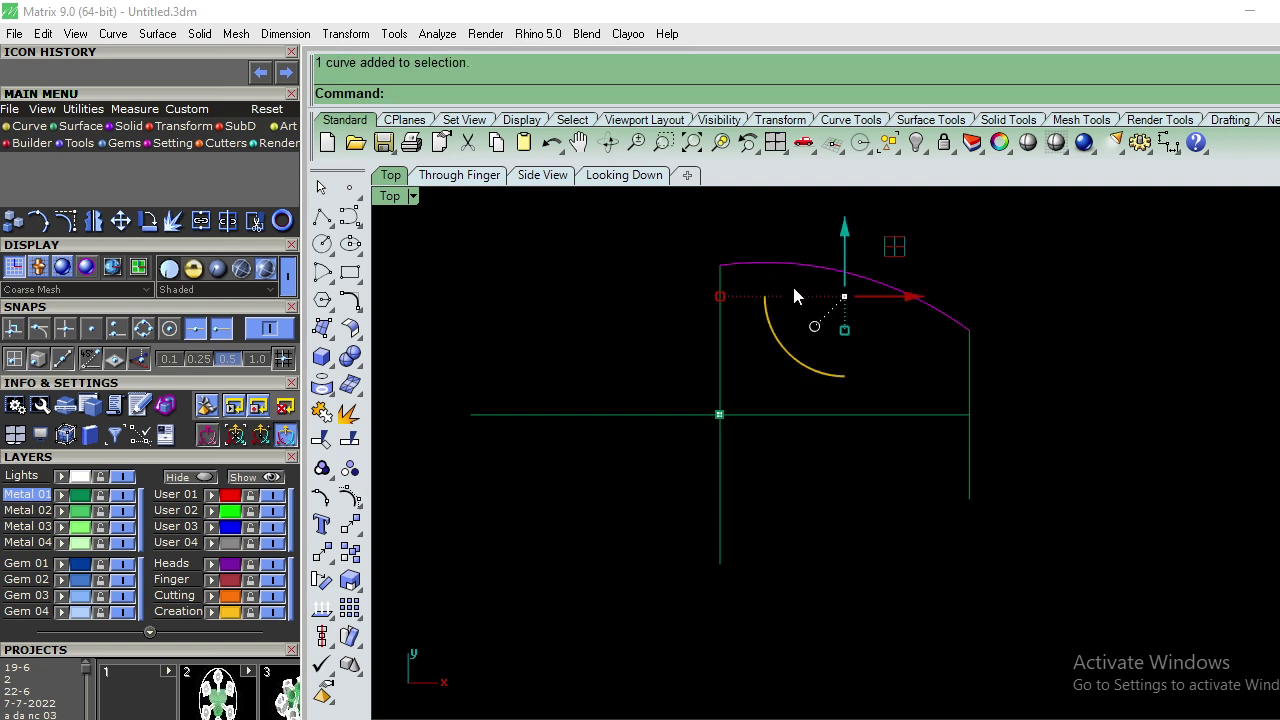
key(Escape)
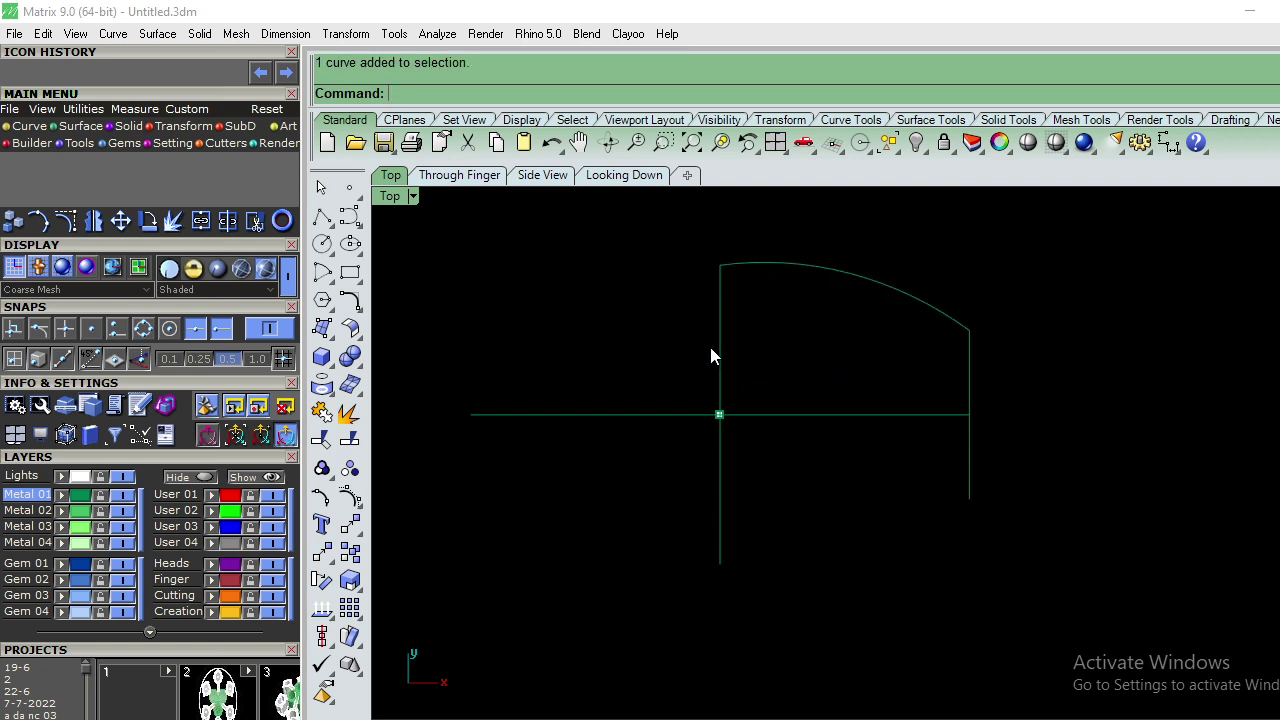
click(716, 352)
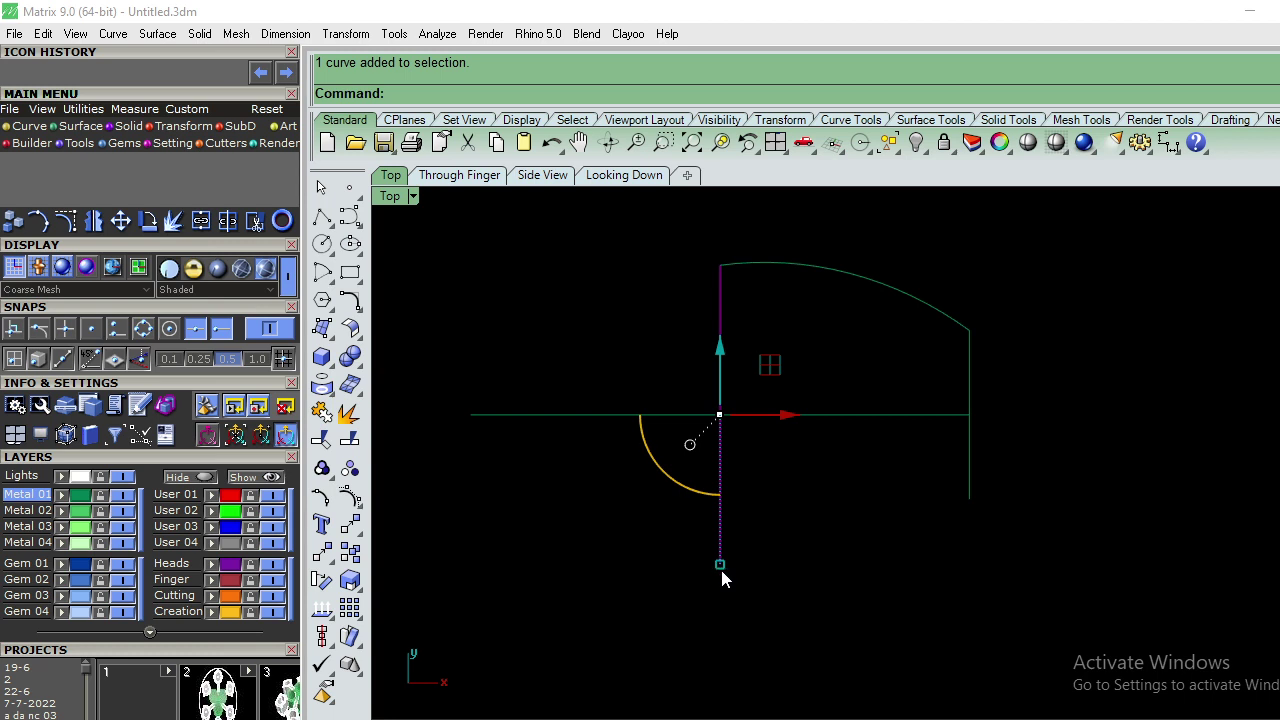
drag(721, 571, 681, 530)
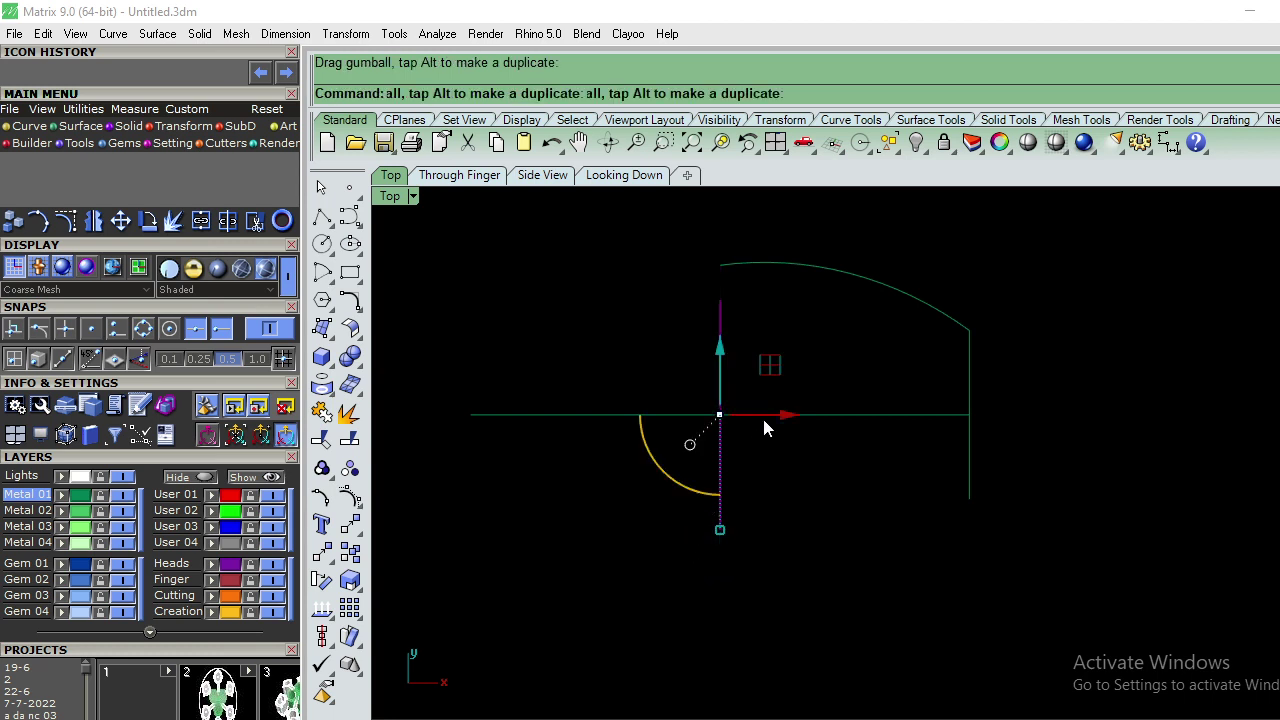
key(Escape)
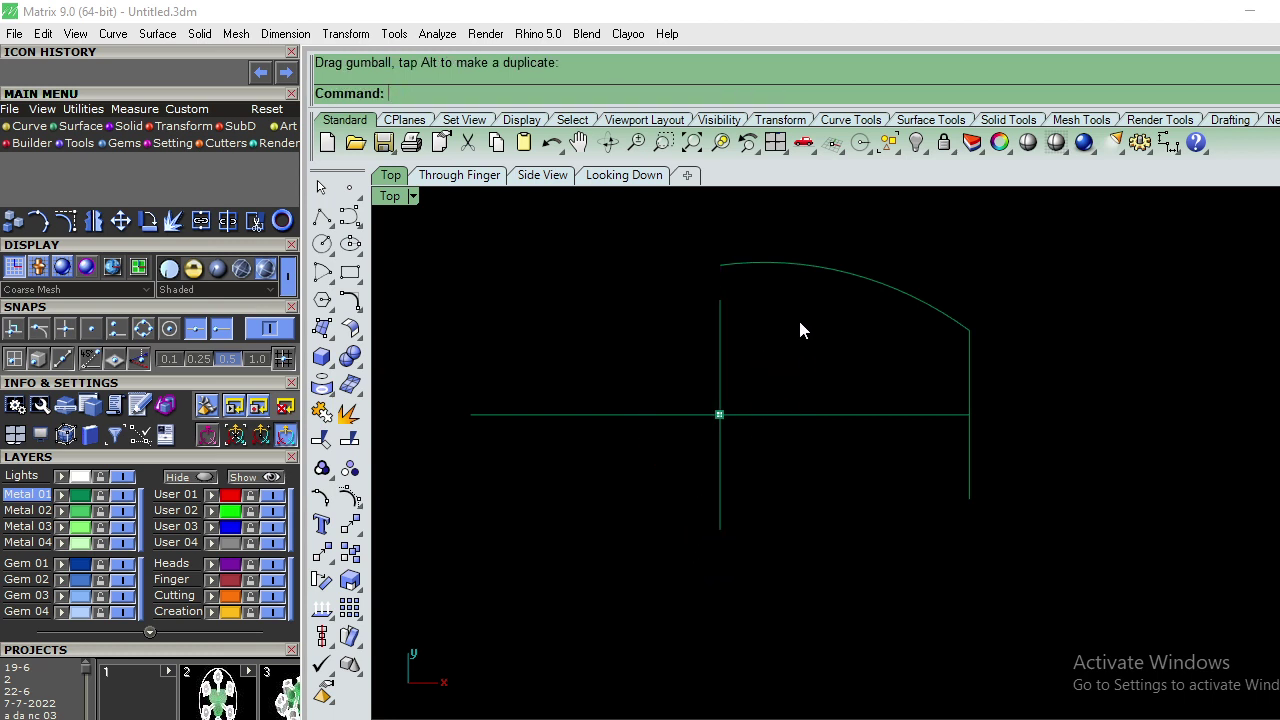
drag(941, 381, 946, 372)
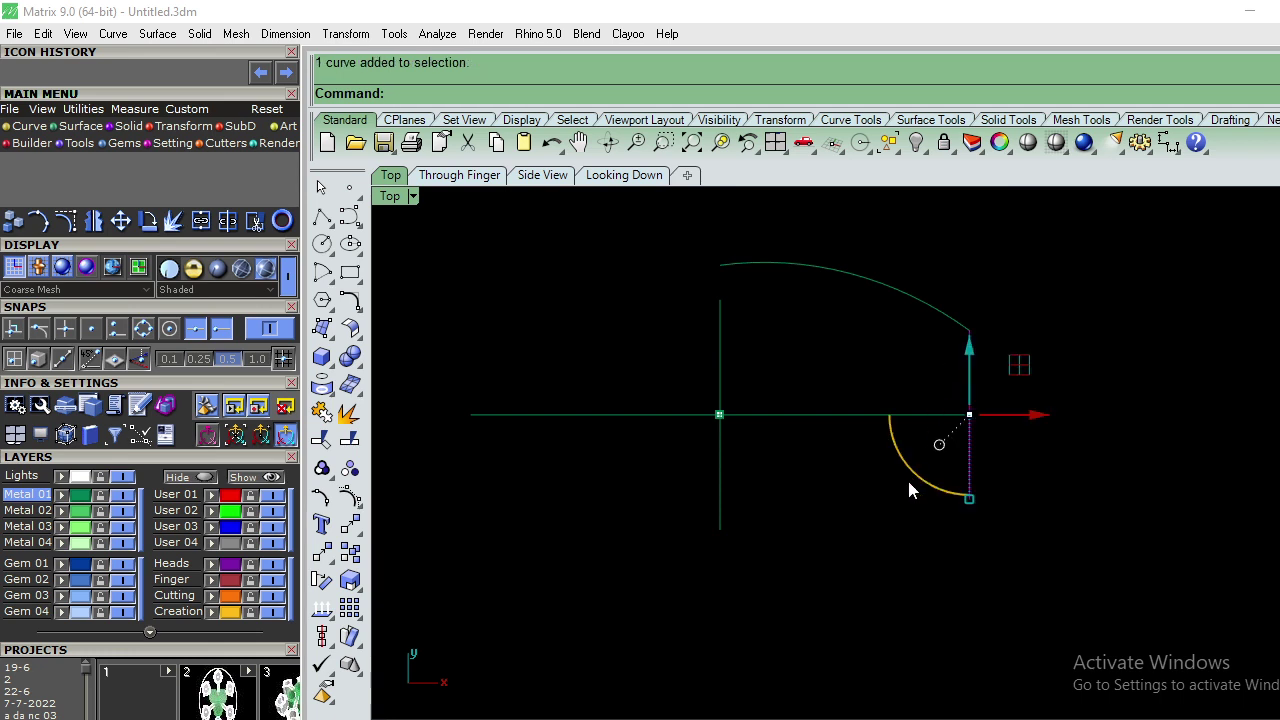
text(Mirror)
key(Return)
key(Return)
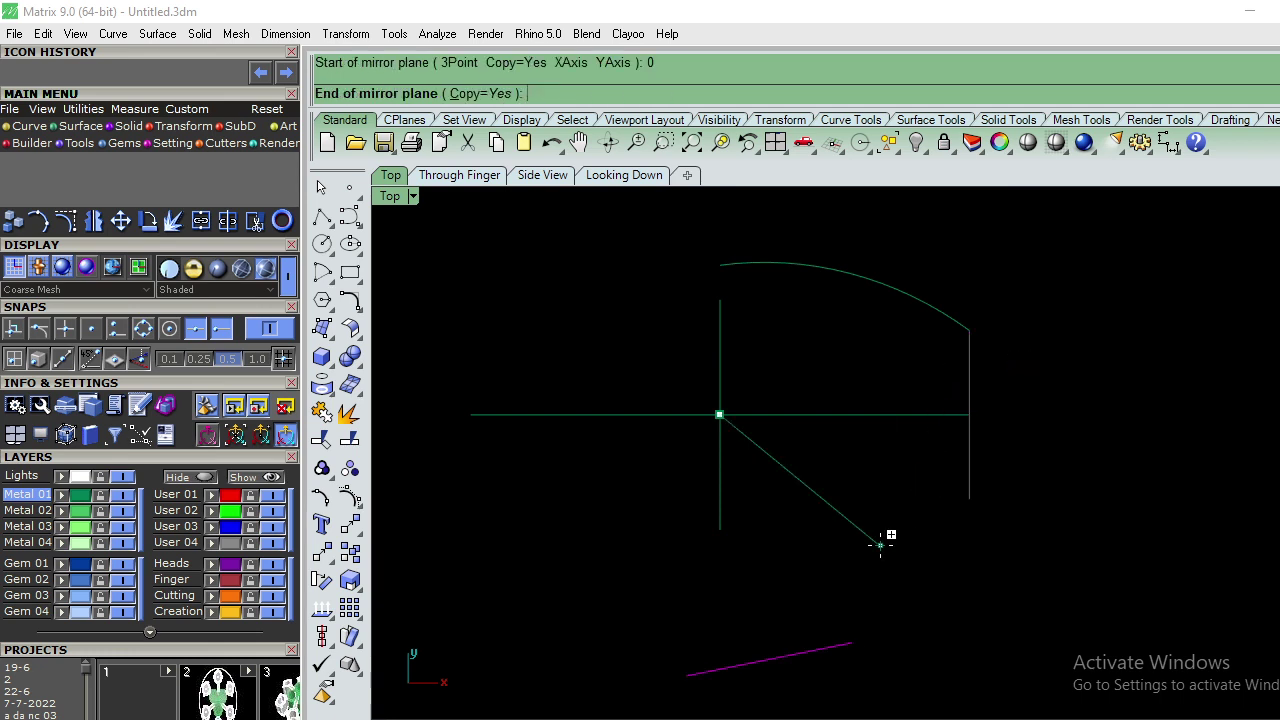
click(697, 541)
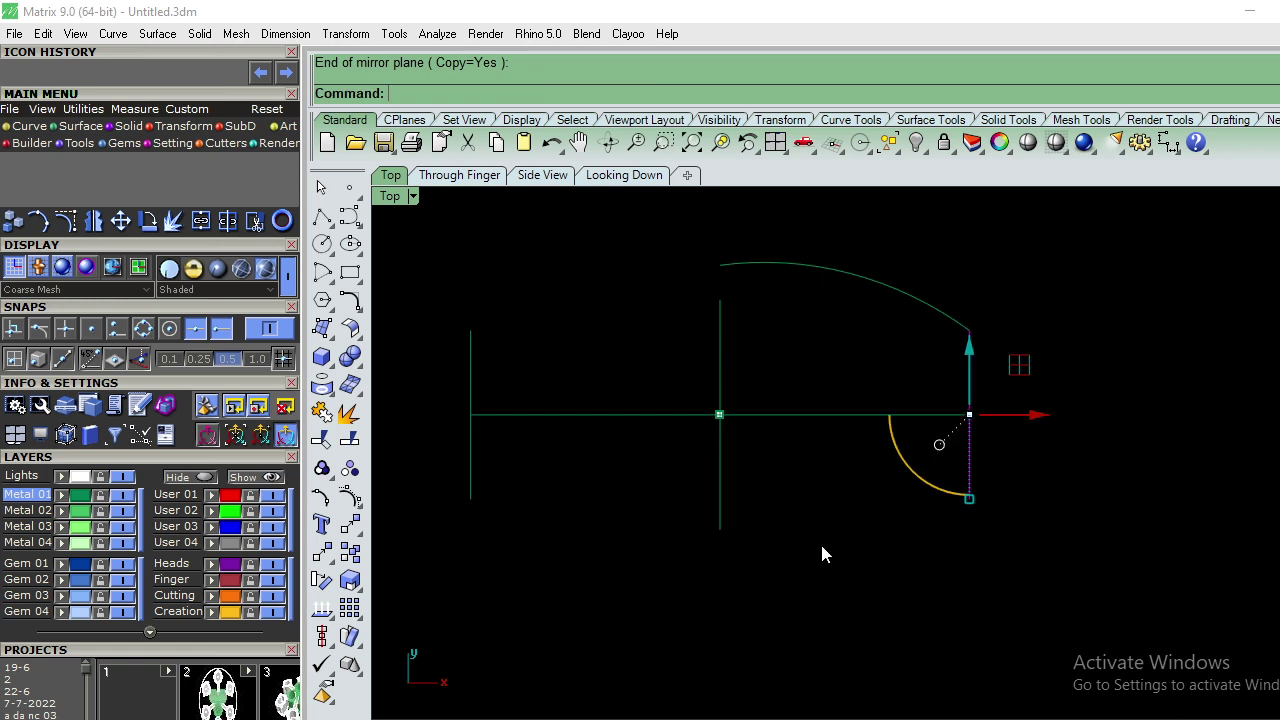
Step: Delete the centre vertical line and the top arc
click(711, 333)
key(Delete)
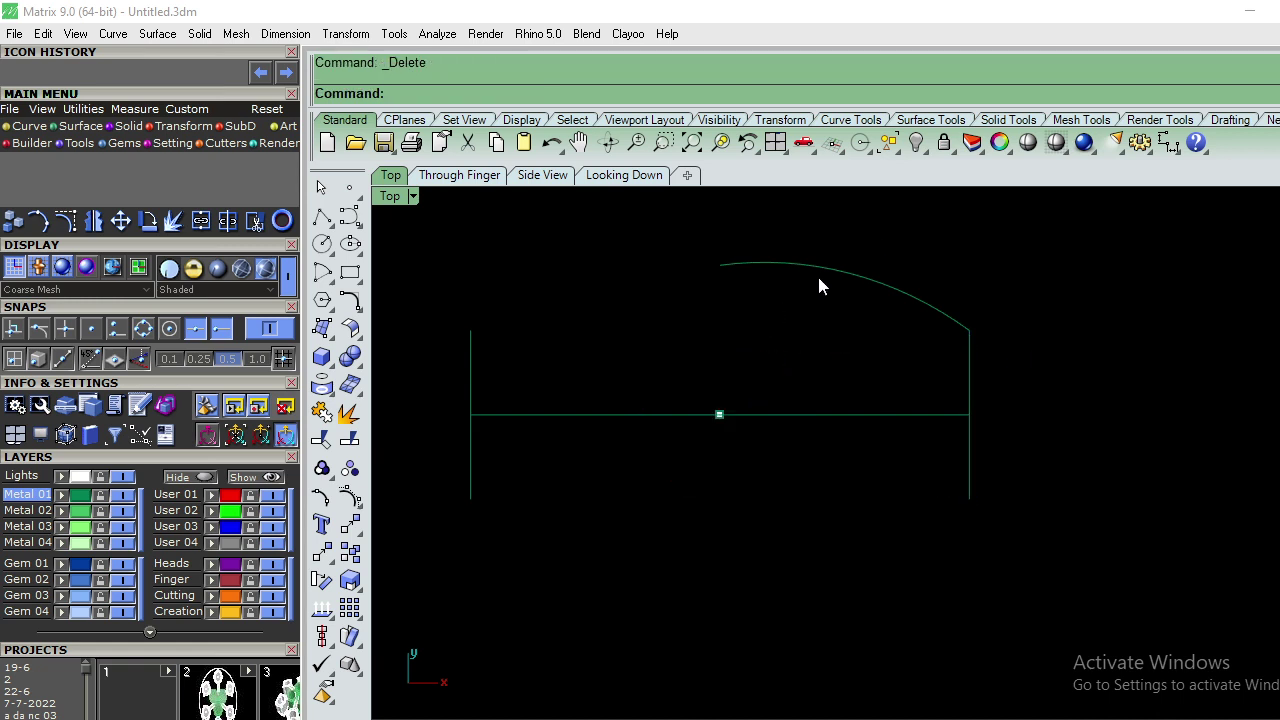
click(817, 276)
key(Delete)
Step: Abandon a first arc attempt and draw a vertical line up from the axis midpoint
click(322, 272)
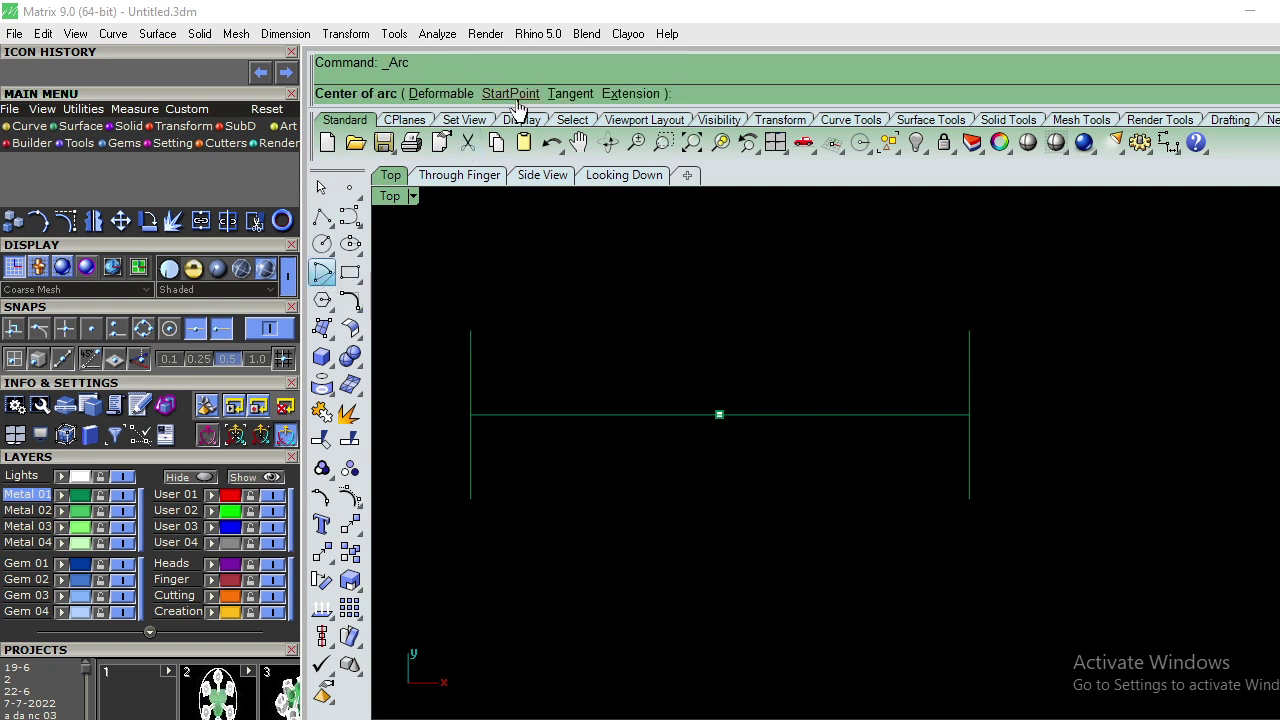
click(510, 93)
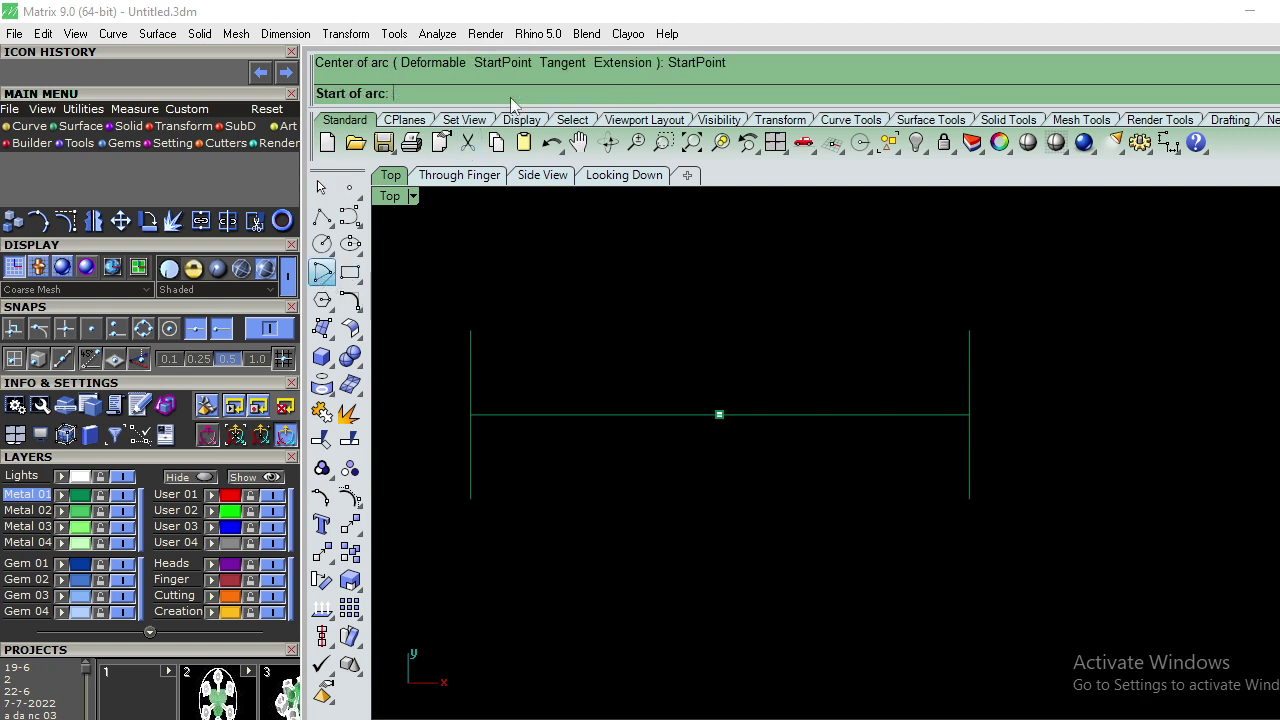
click(471, 330)
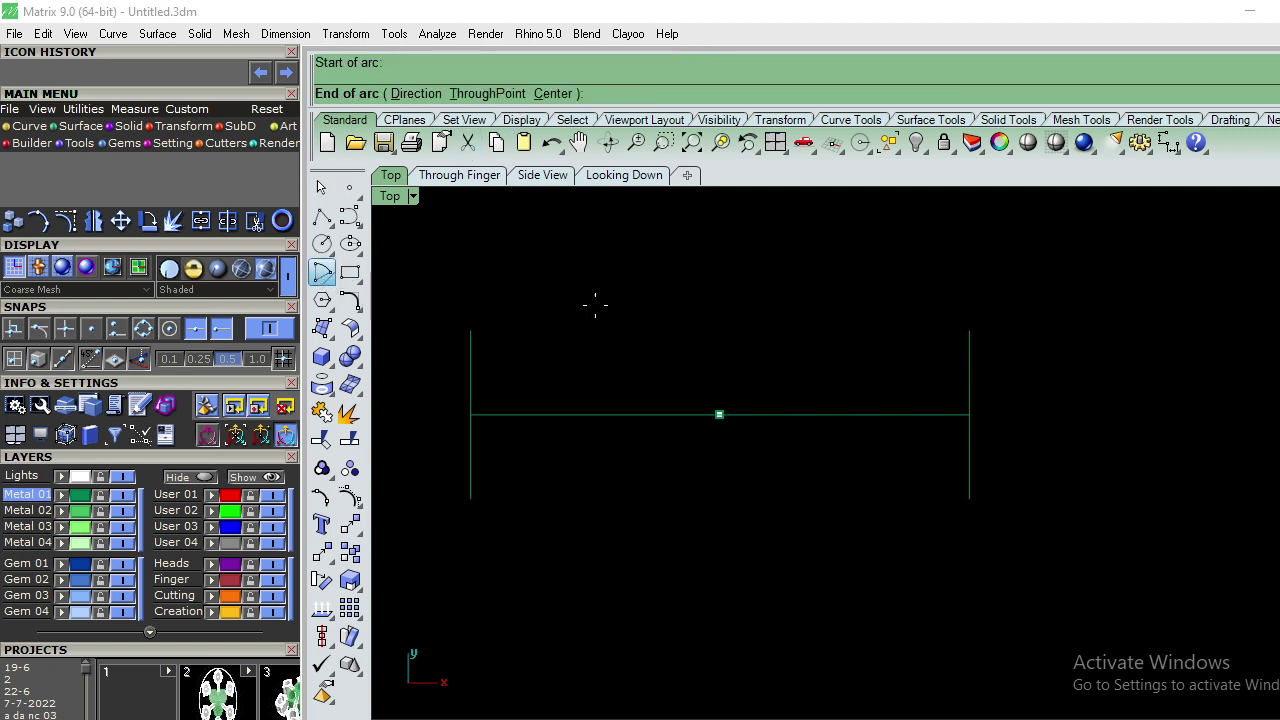
click(969, 330)
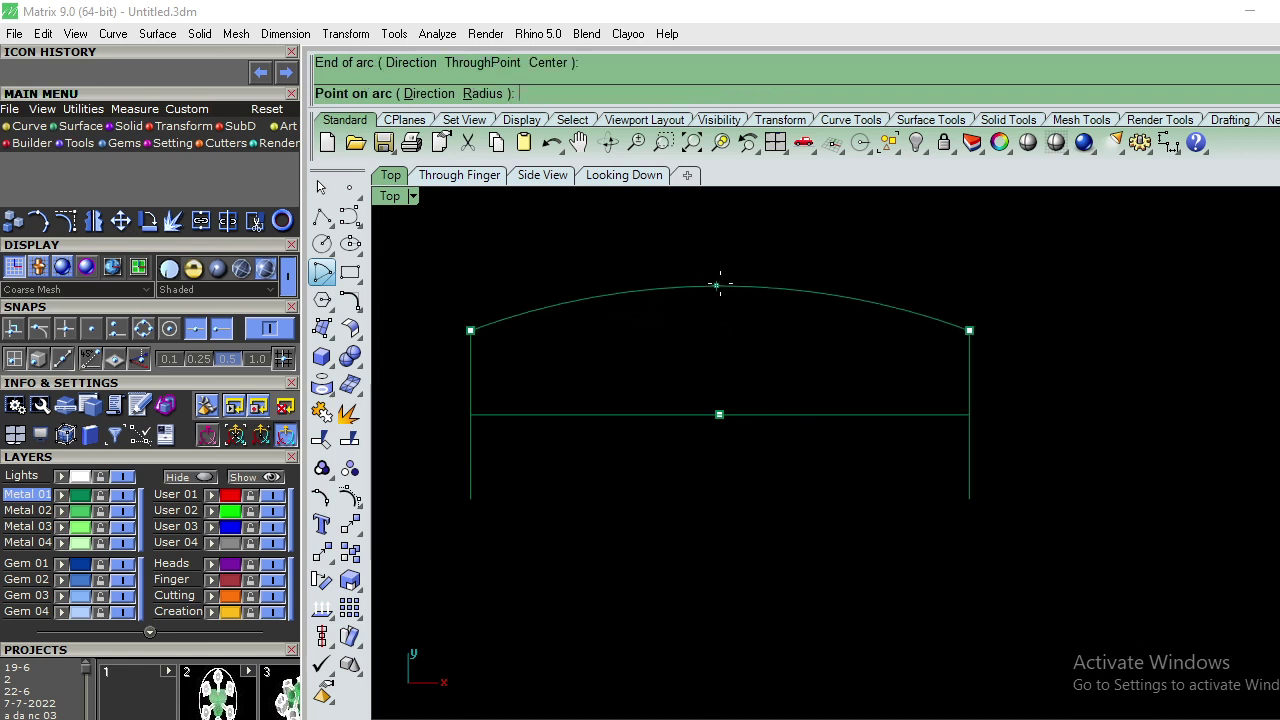
key(shift)
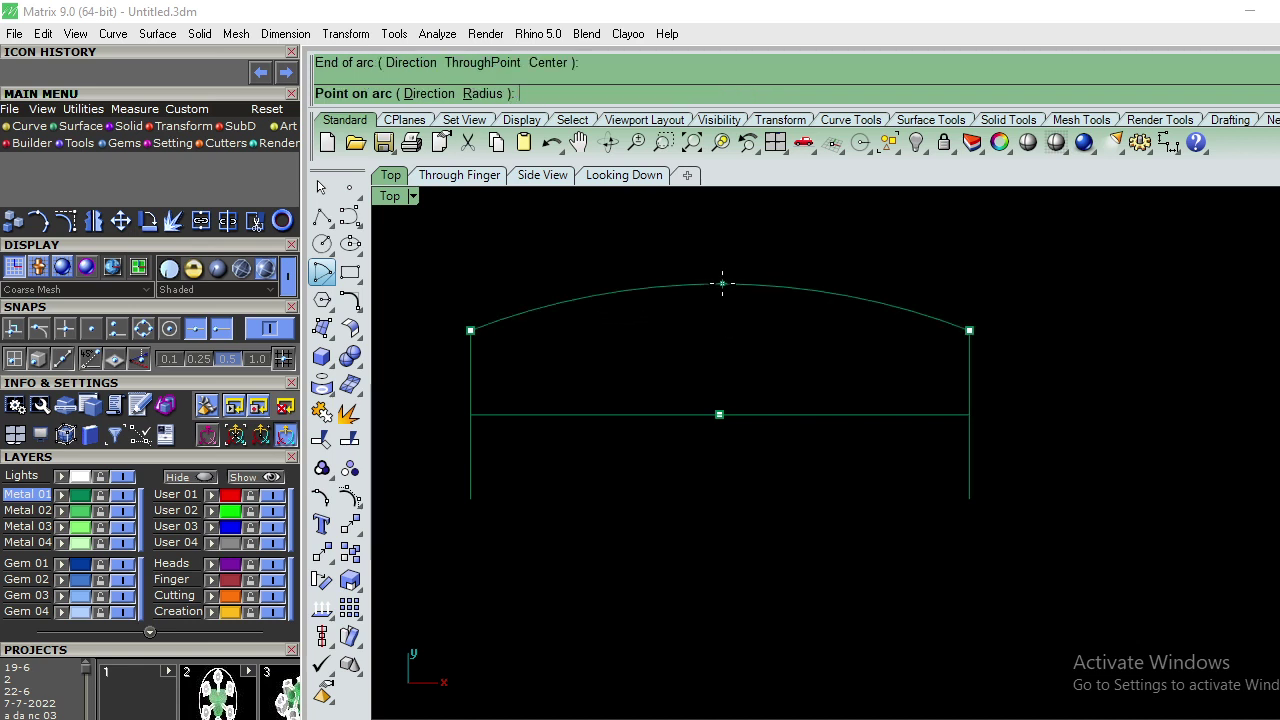
key(Escape)
text(l)
key(Return)
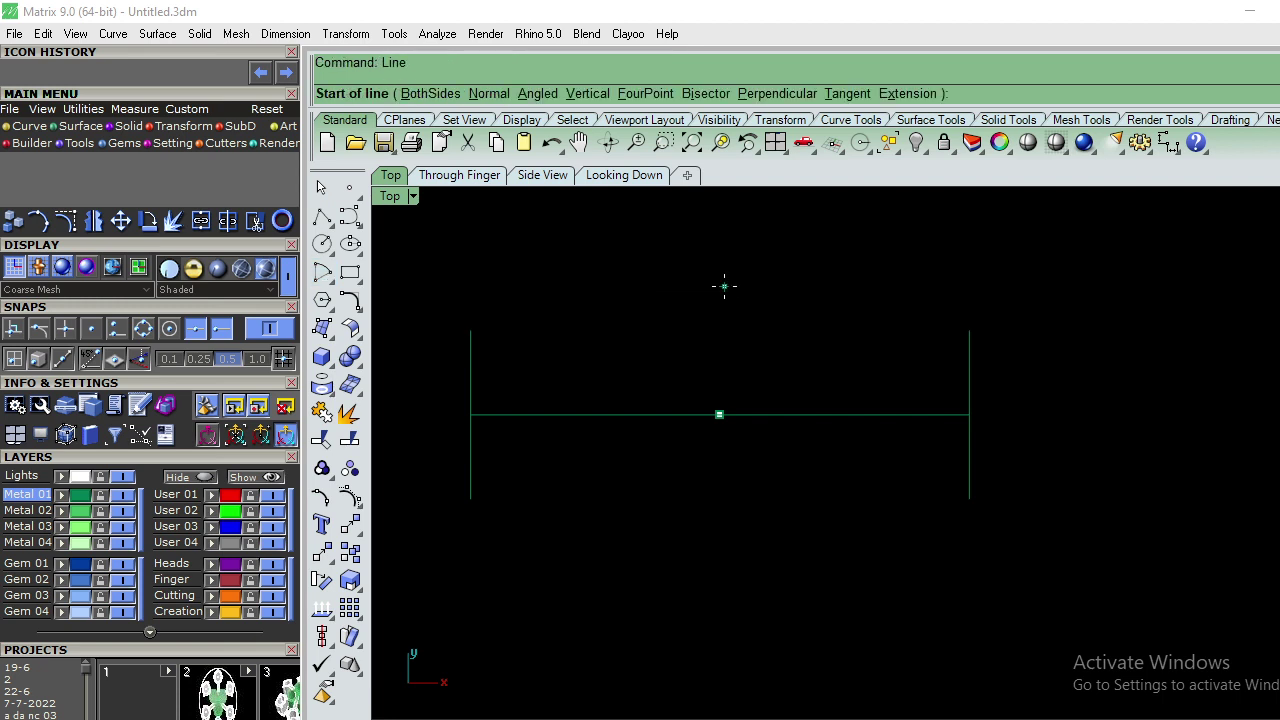
click(719, 413)
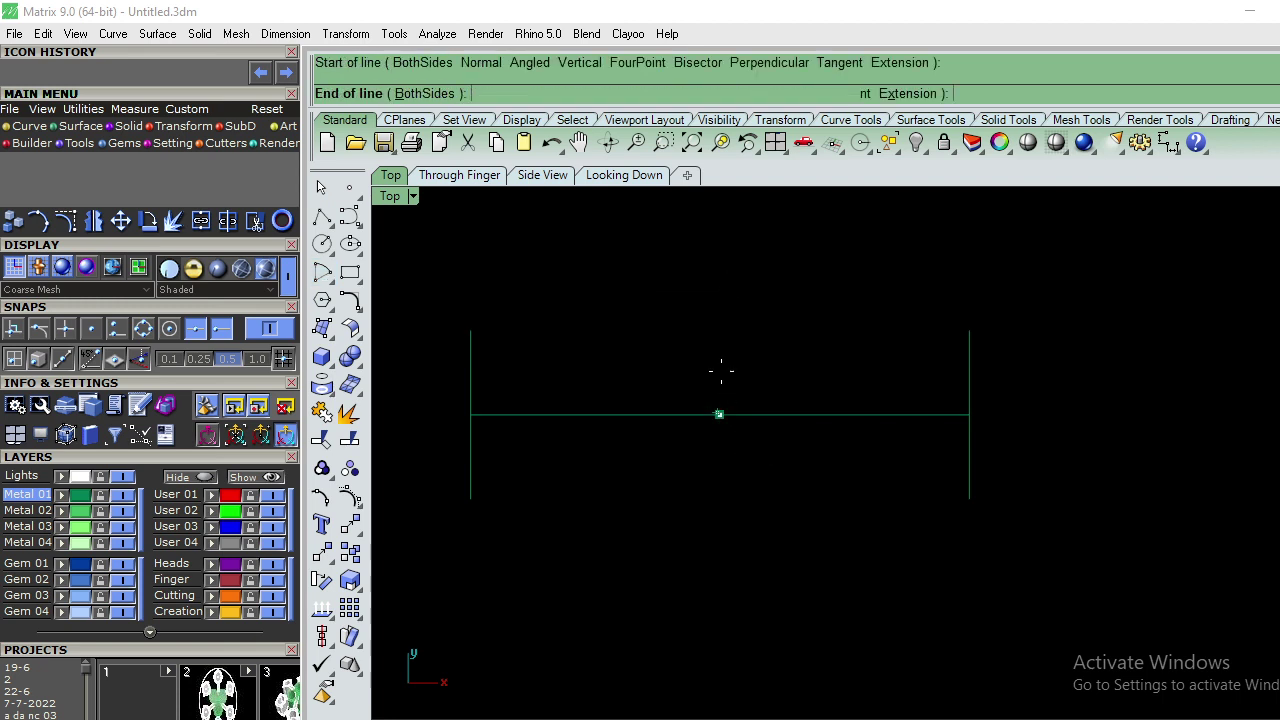
click(732, 253)
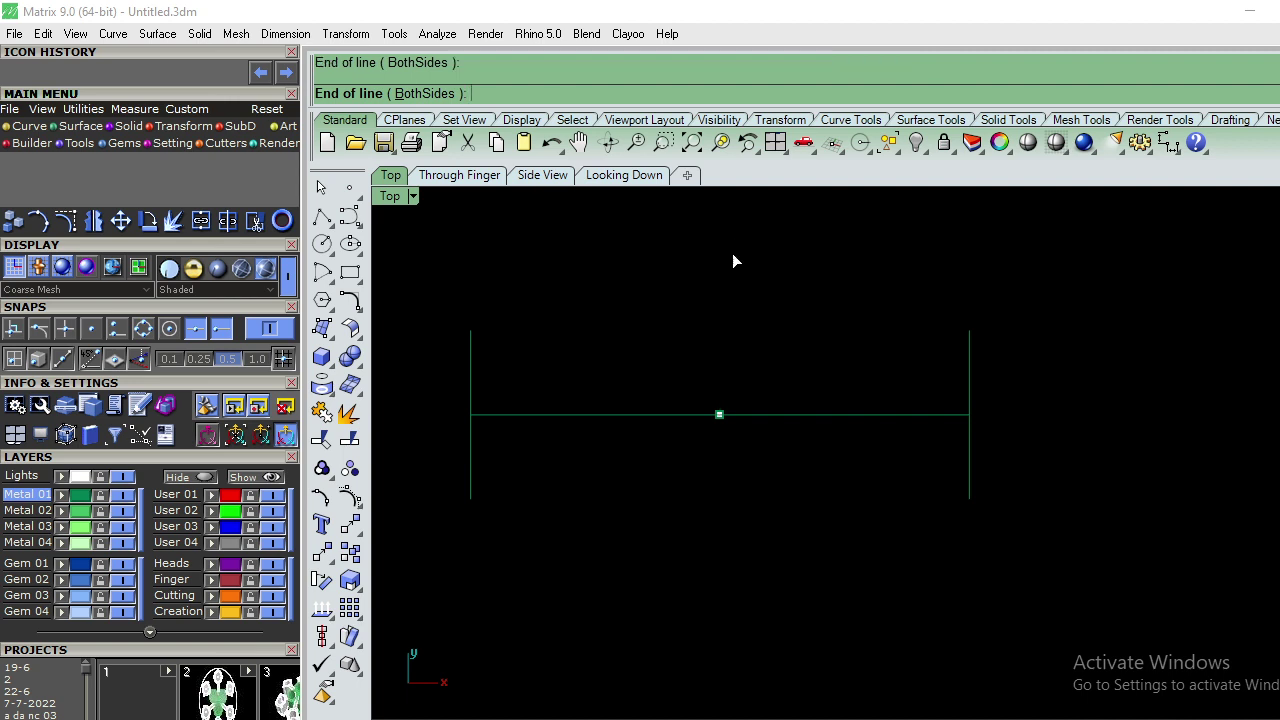
Step: Draw an arc from the left line's top to the right line's top through the centre line's top
click(321, 272)
click(510, 93)
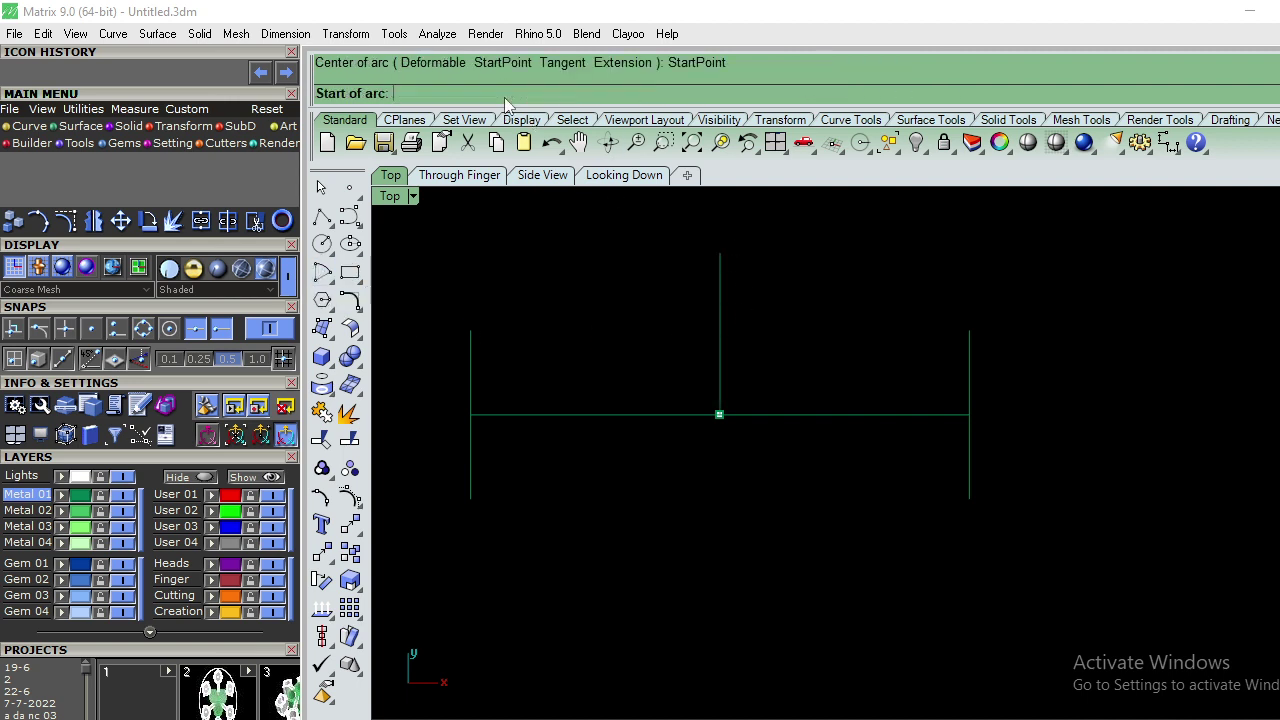
click(469, 328)
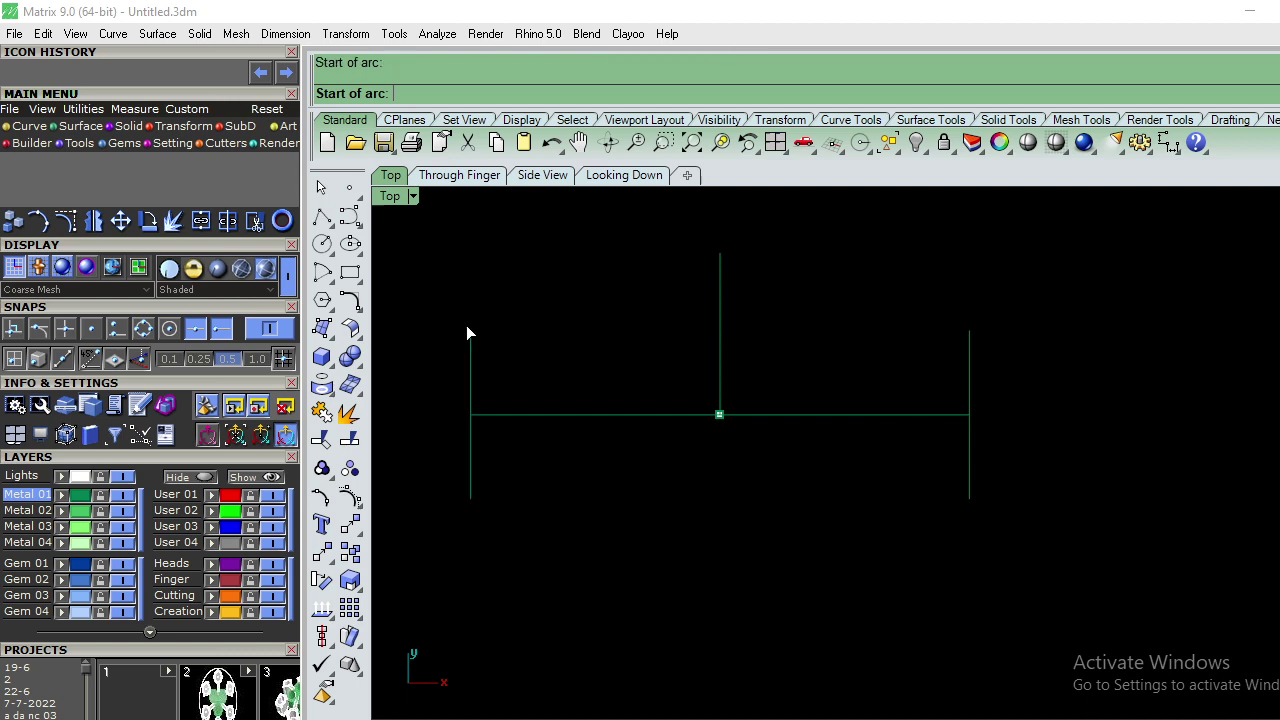
click(969, 329)
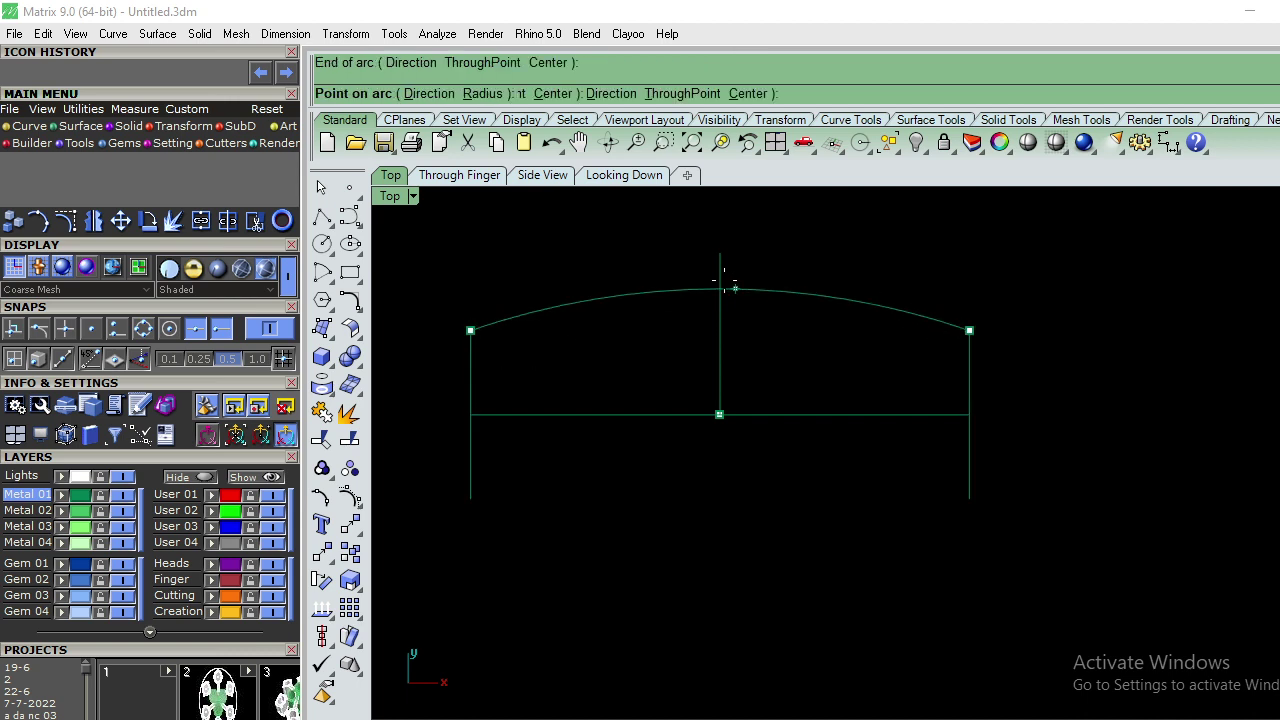
click(118, 335)
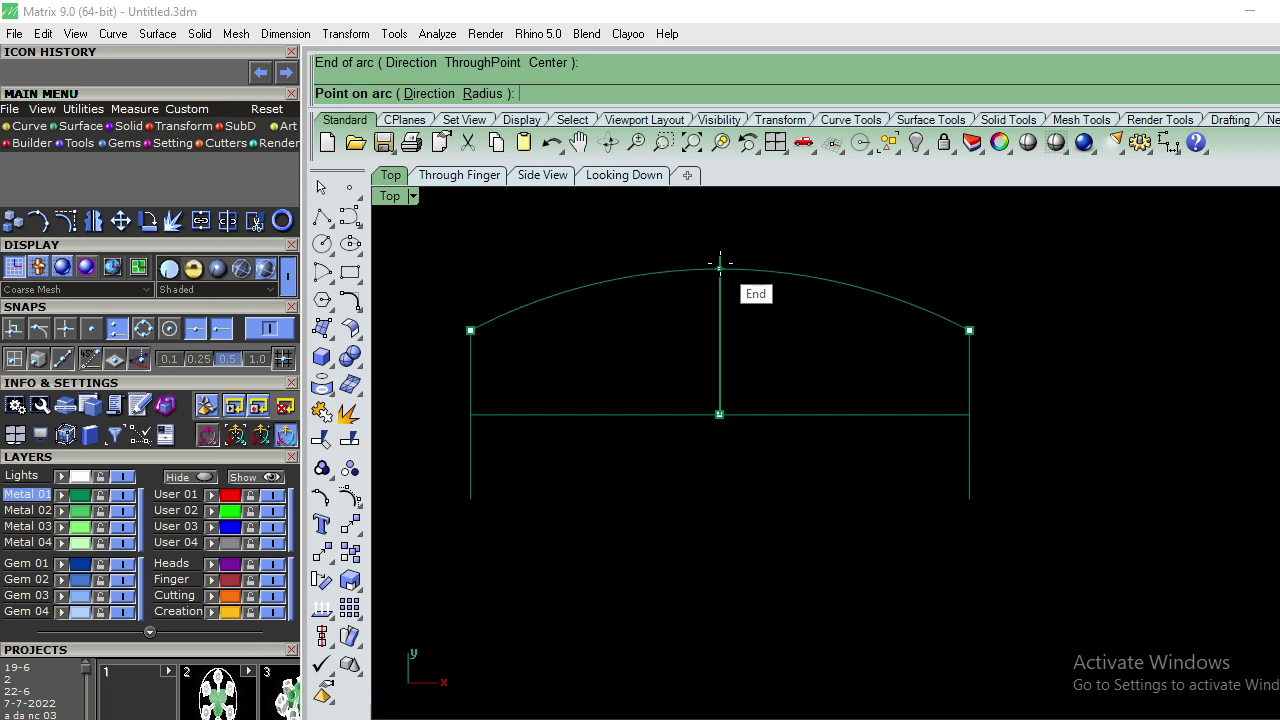
click(719, 261)
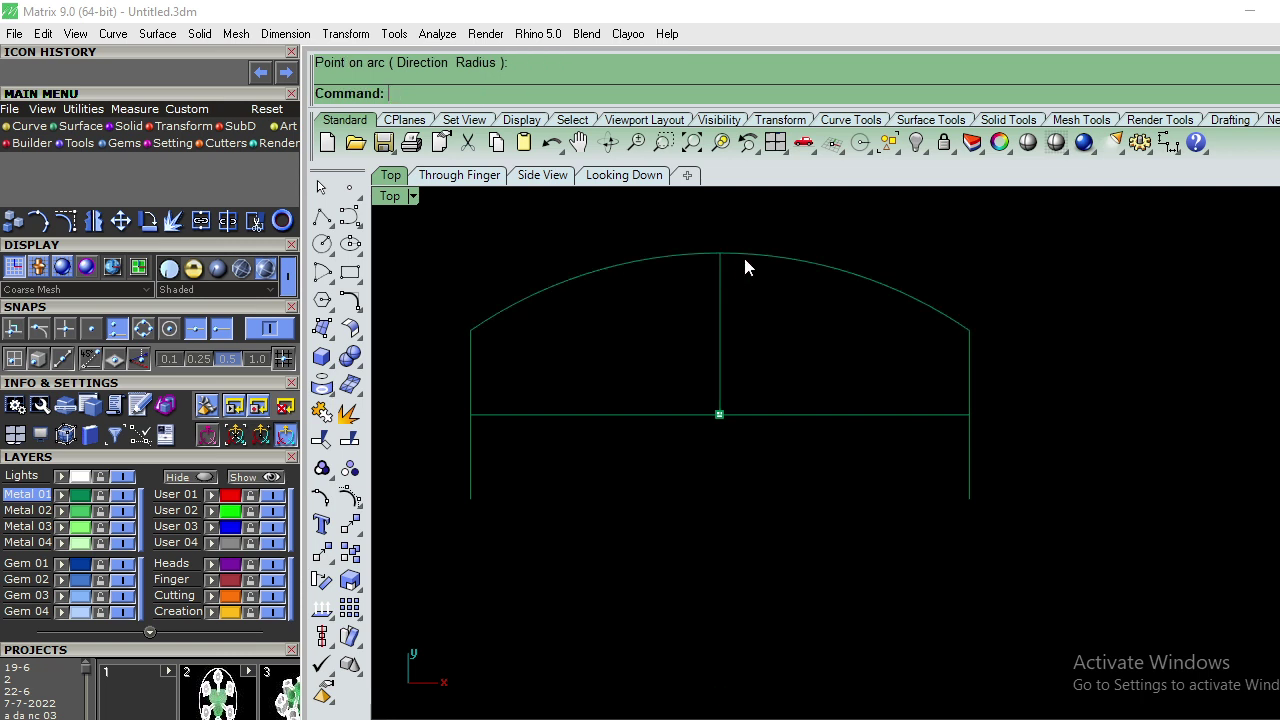
Step: Sweep2 the arc along the left and right vertical lines with Closed sweep, then view in Perspective
text(Sweep2)
key(Return)
drag(536, 467, 447, 480)
drag(1020, 476, 915, 500)
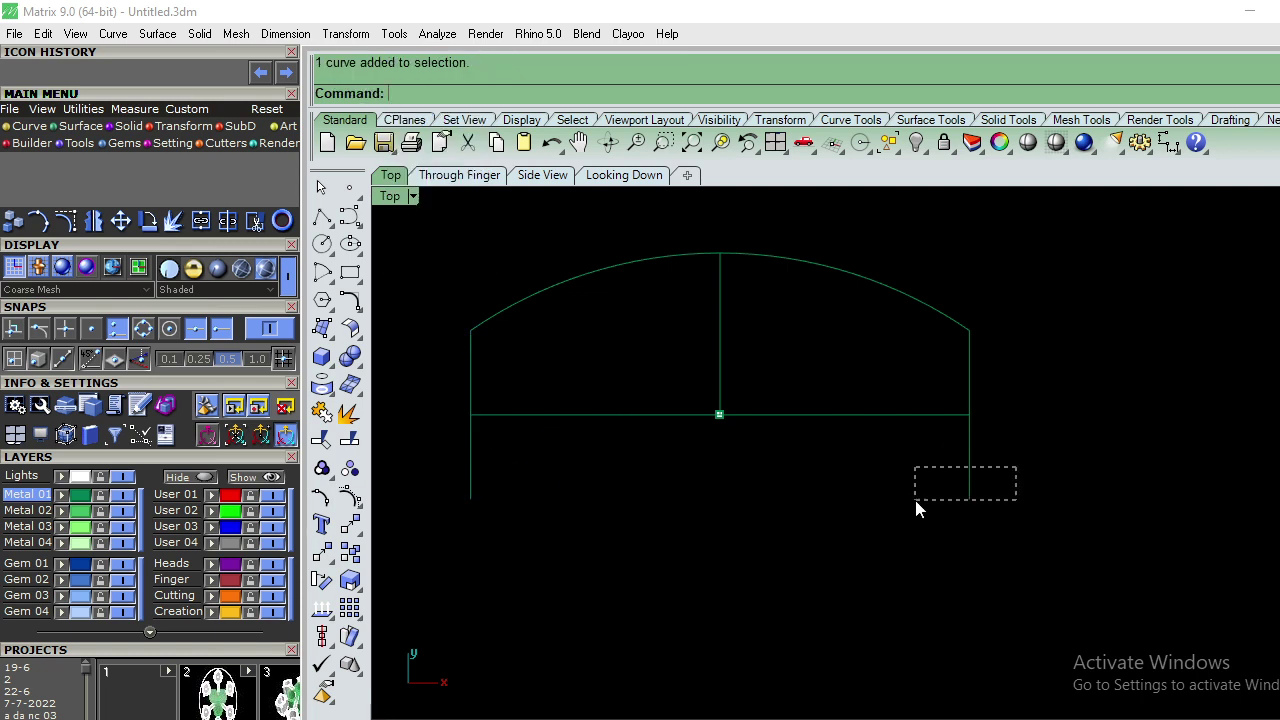
key(Return)
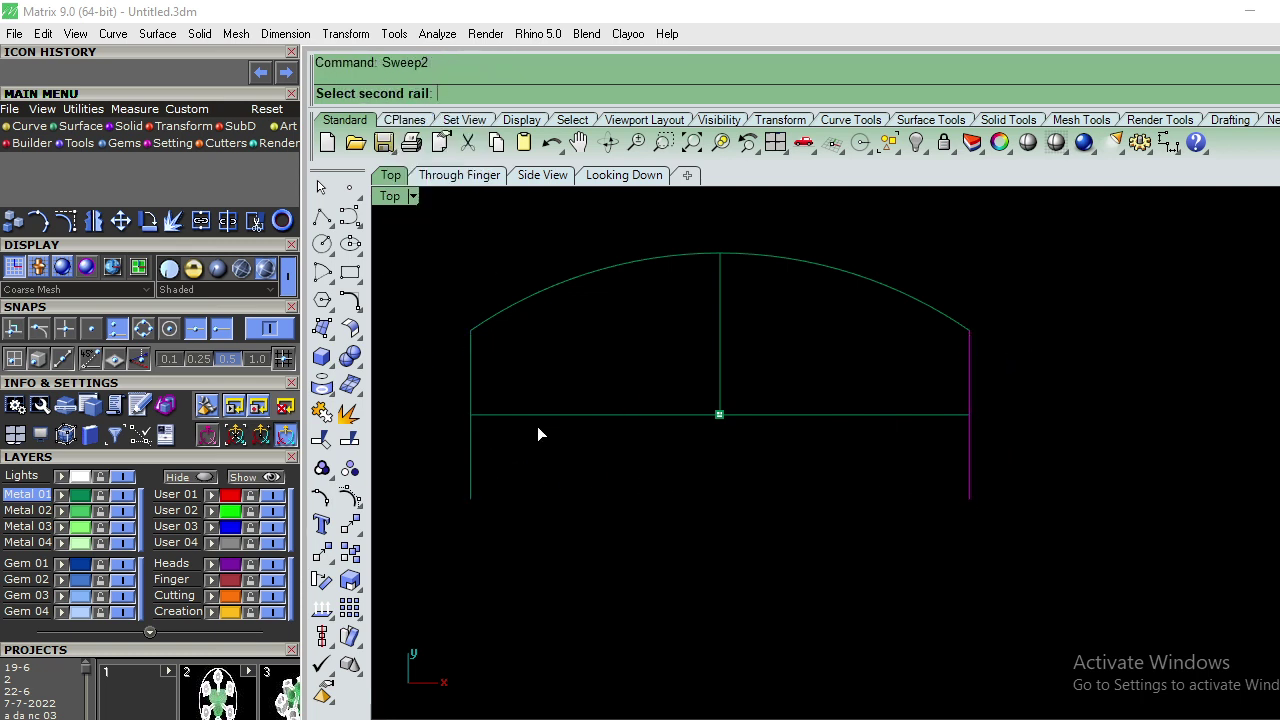
click(473, 383)
click(835, 267)
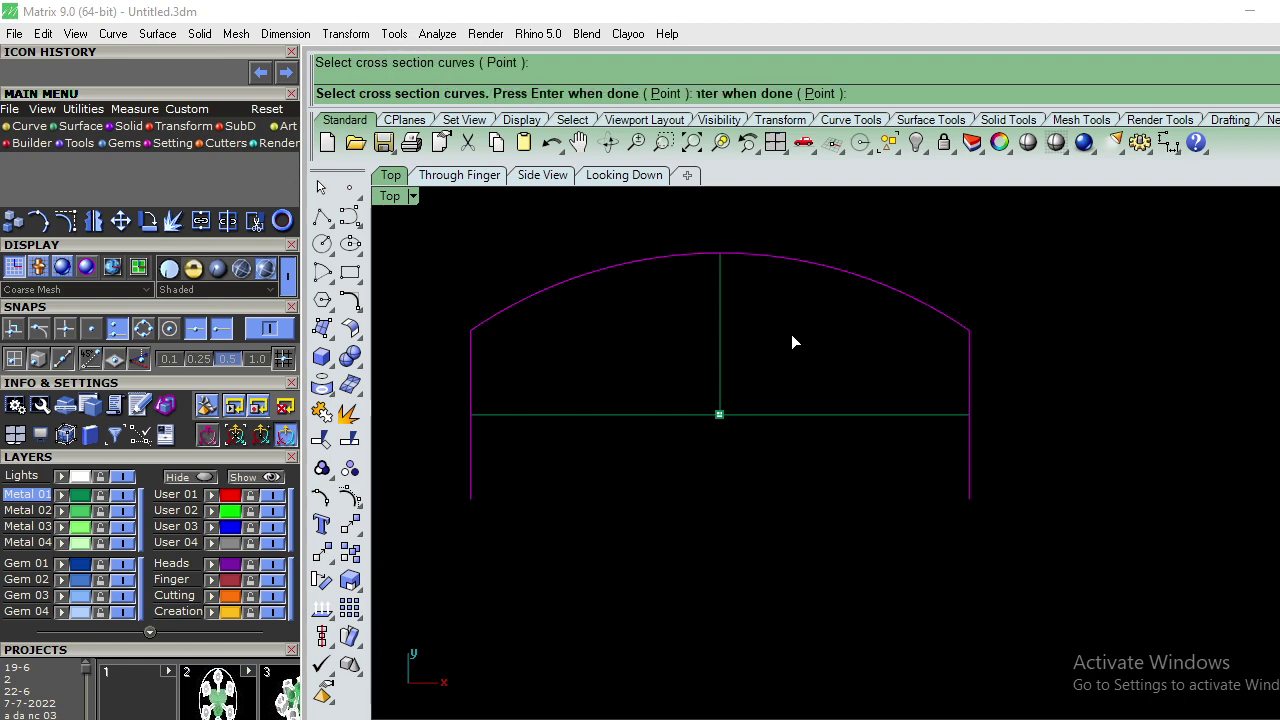
key(Return)
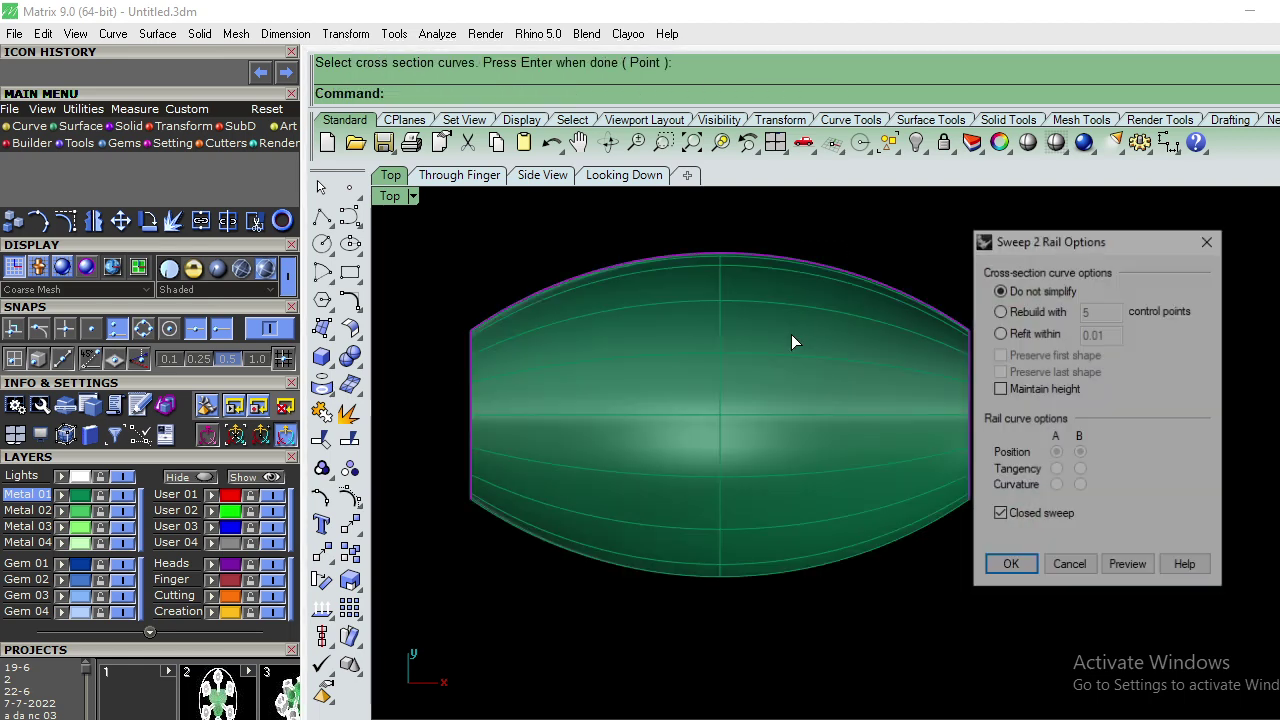
click(1005, 563)
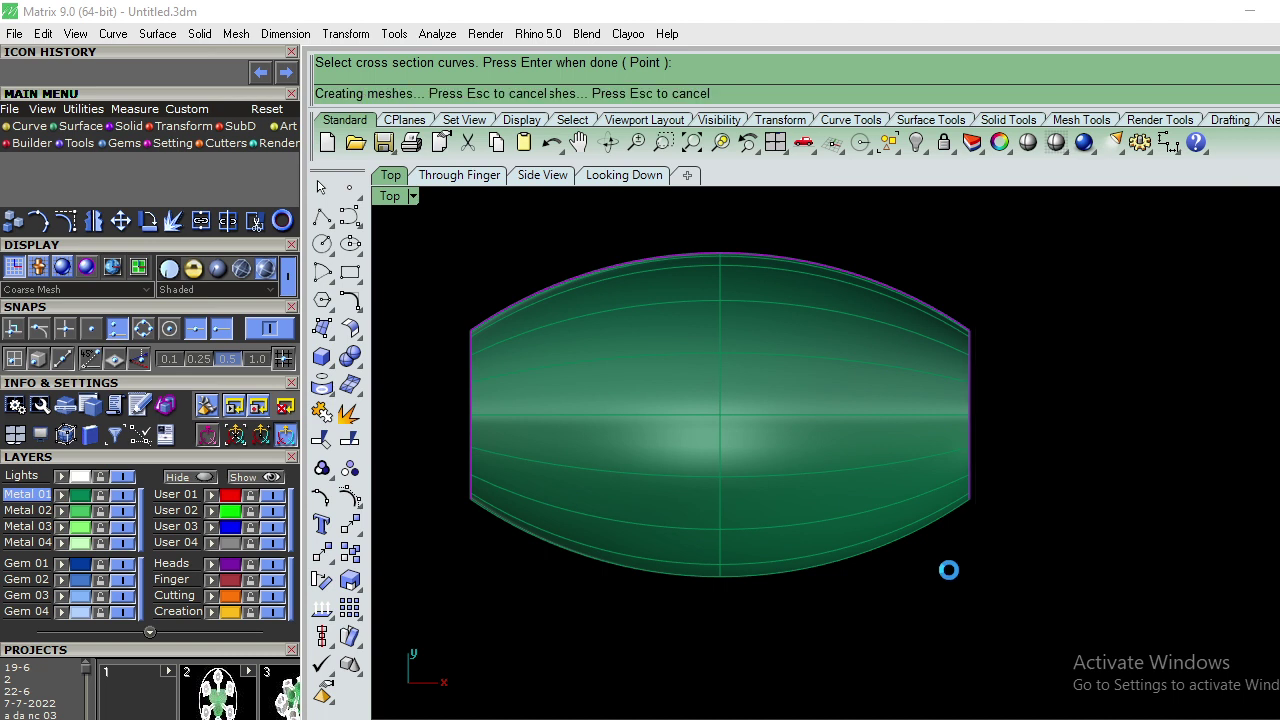
click(1072, 453)
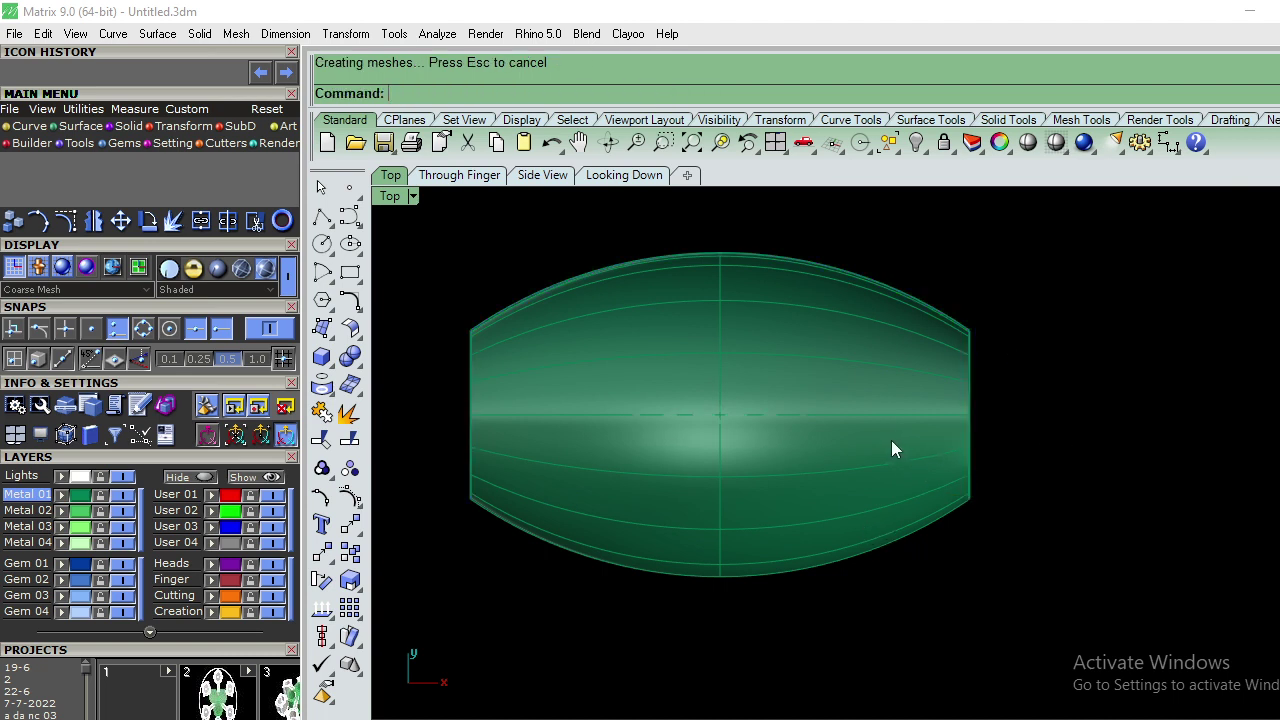
scroll(891, 440, down, 2)
key(ctrl+F4)
Step: Orbit the Perspective view to inspect the barrel from the side and slightly above
mouse_move(882, 443)
right_down()
mouse_move(678, 432)
mouse_move(706, 446)
right_up()
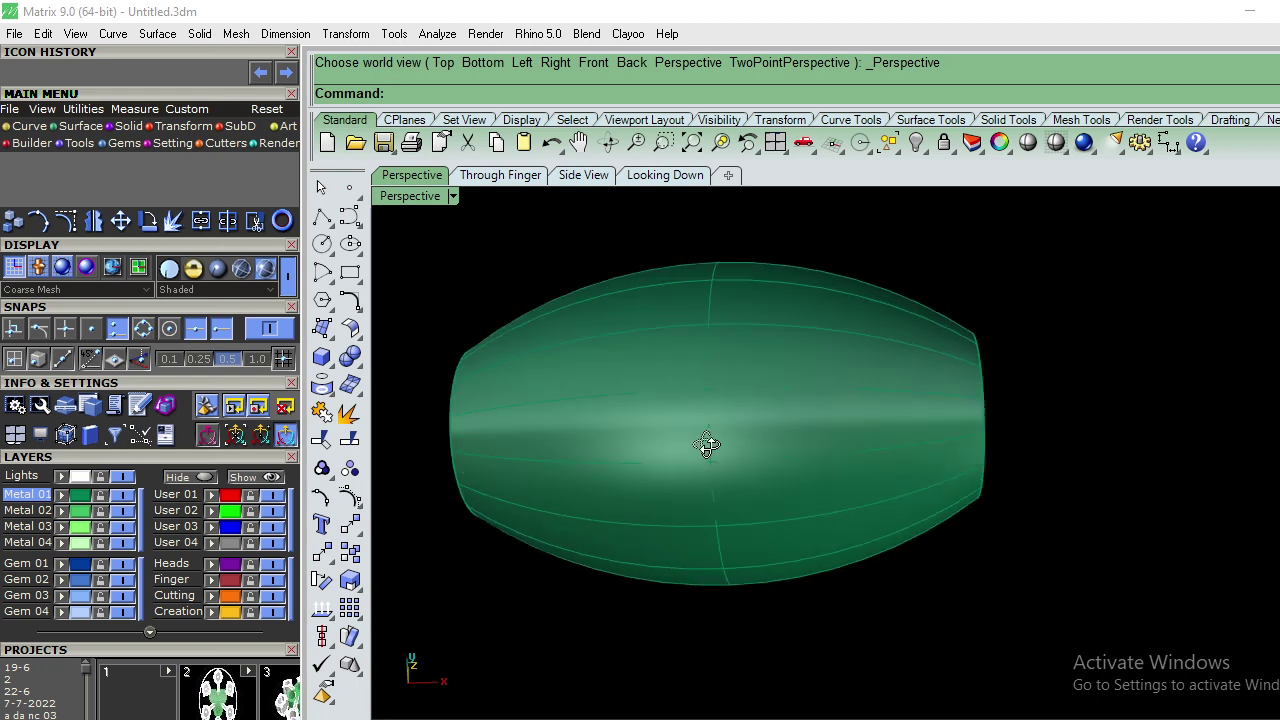
click(774, 396)
right_drag(774, 328, 839, 523)
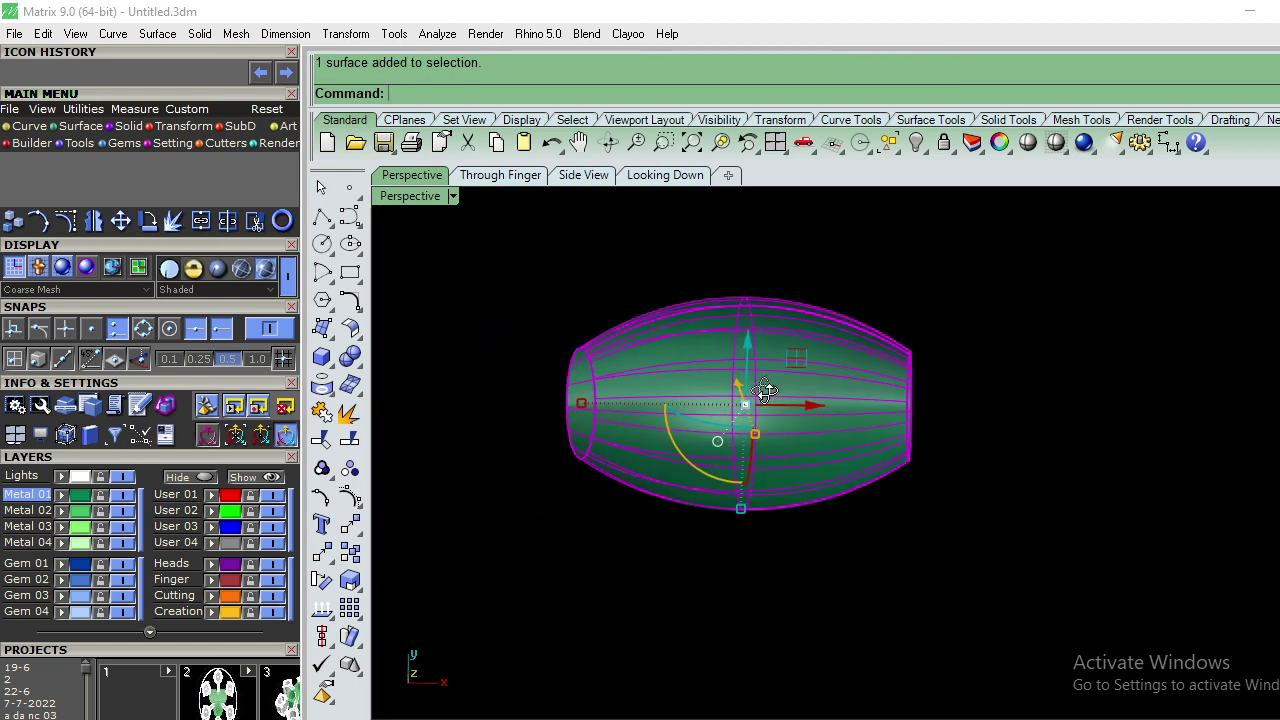
click(839, 523)
scroll(714, 465, up, 2)
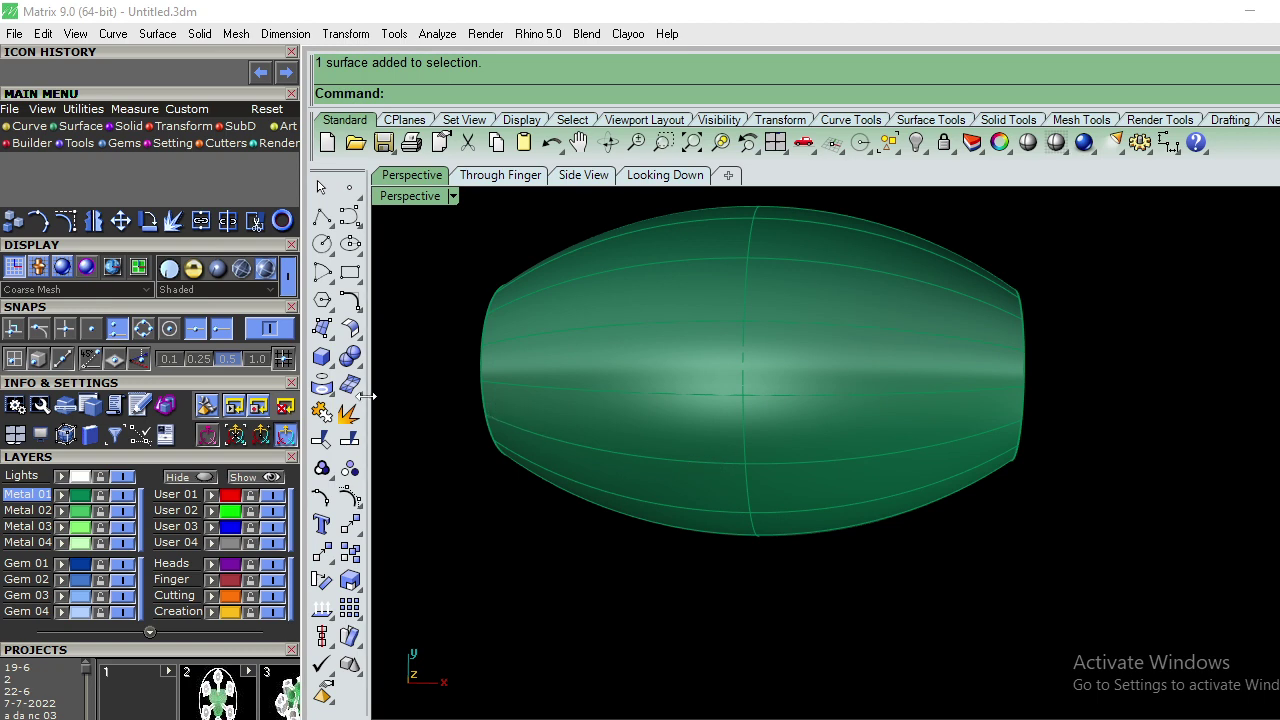
right_drag(908, 290, 862, 256)
click(860, 247)
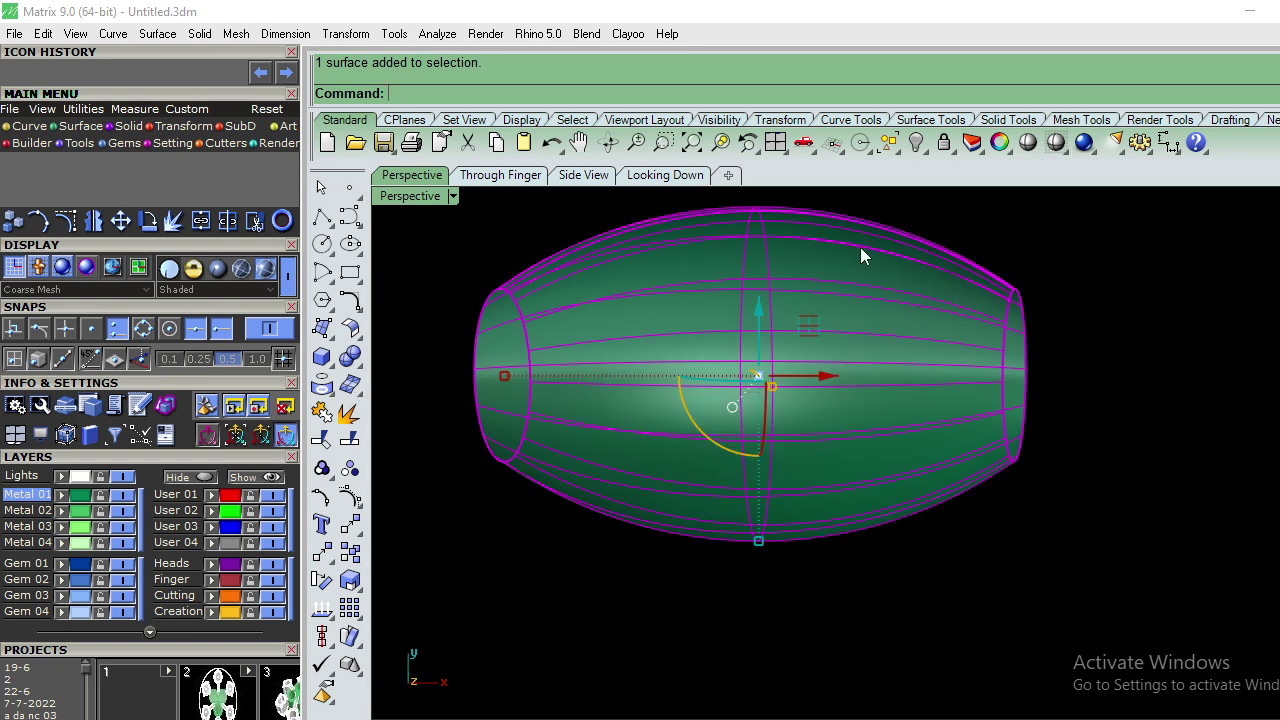
click(1145, 267)
click(887, 300)
Step: Invert the selection to hide the construction curves, leaving only the orange barrel surface
text(Invert)
key(Return)
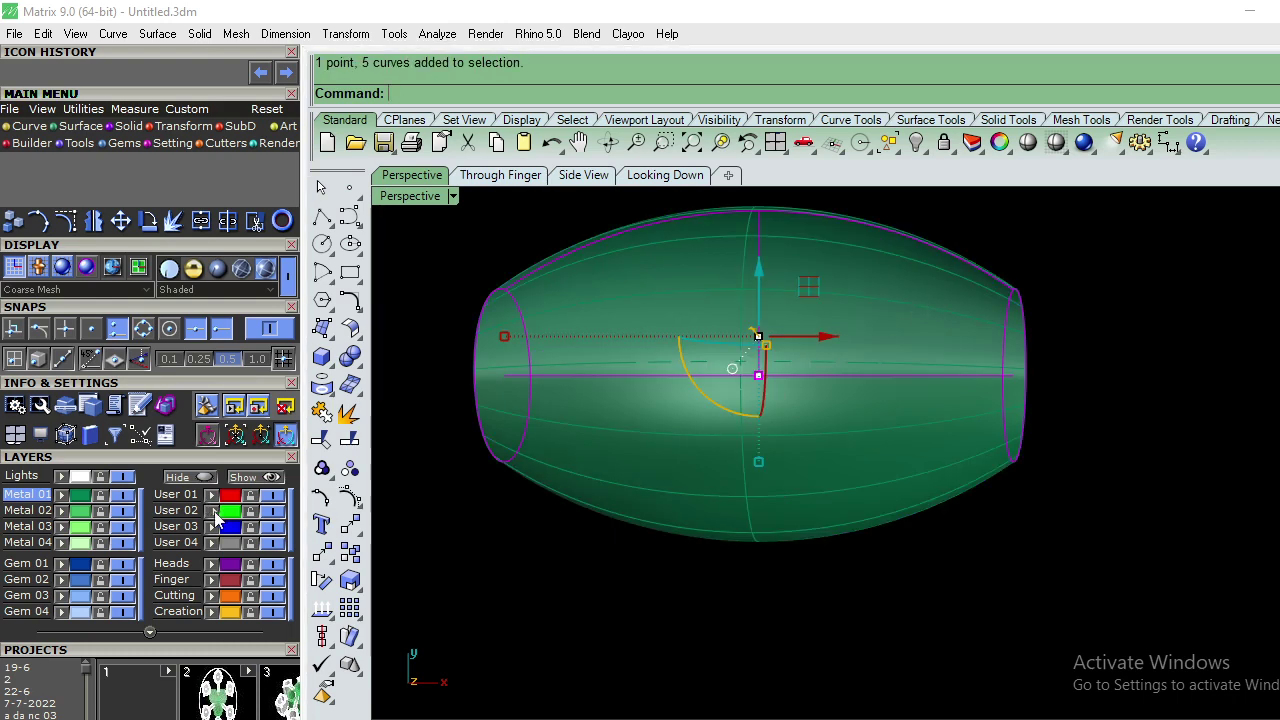
key(Escape)
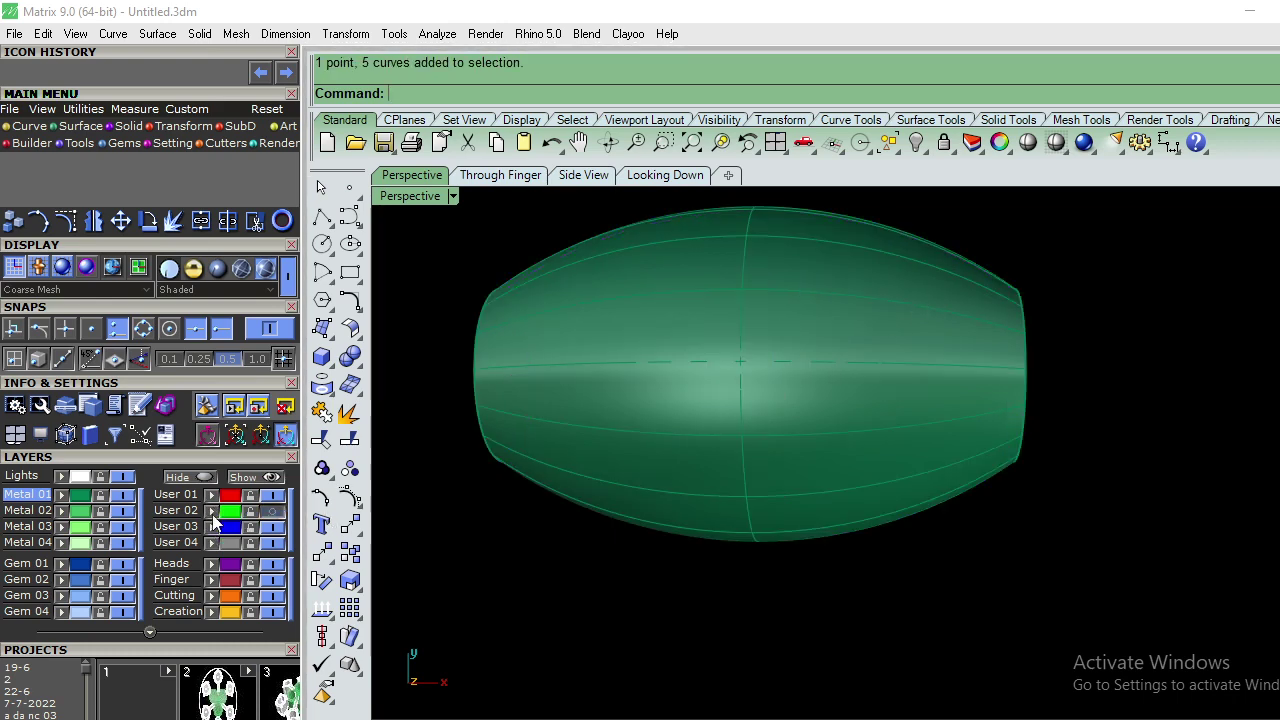
click(736, 429)
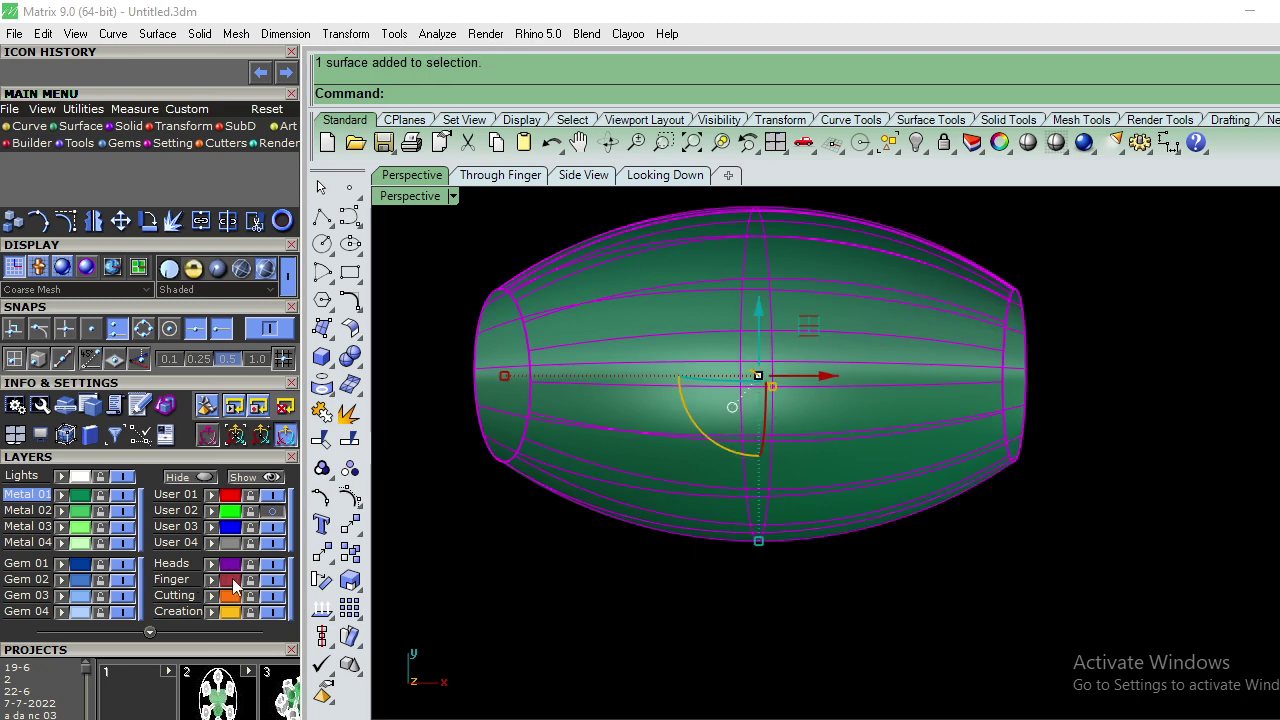
click(894, 571)
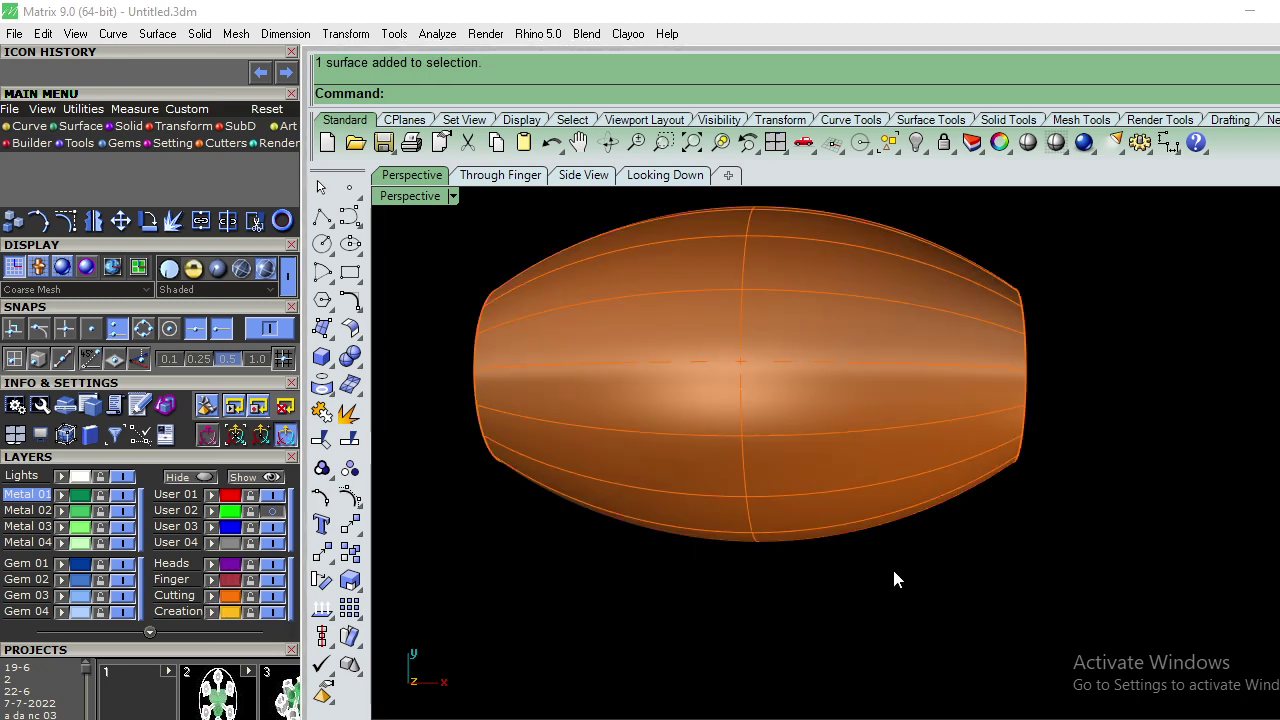
Step: Try Plastic display mode on the view, then return it to Shaded
click(414, 198)
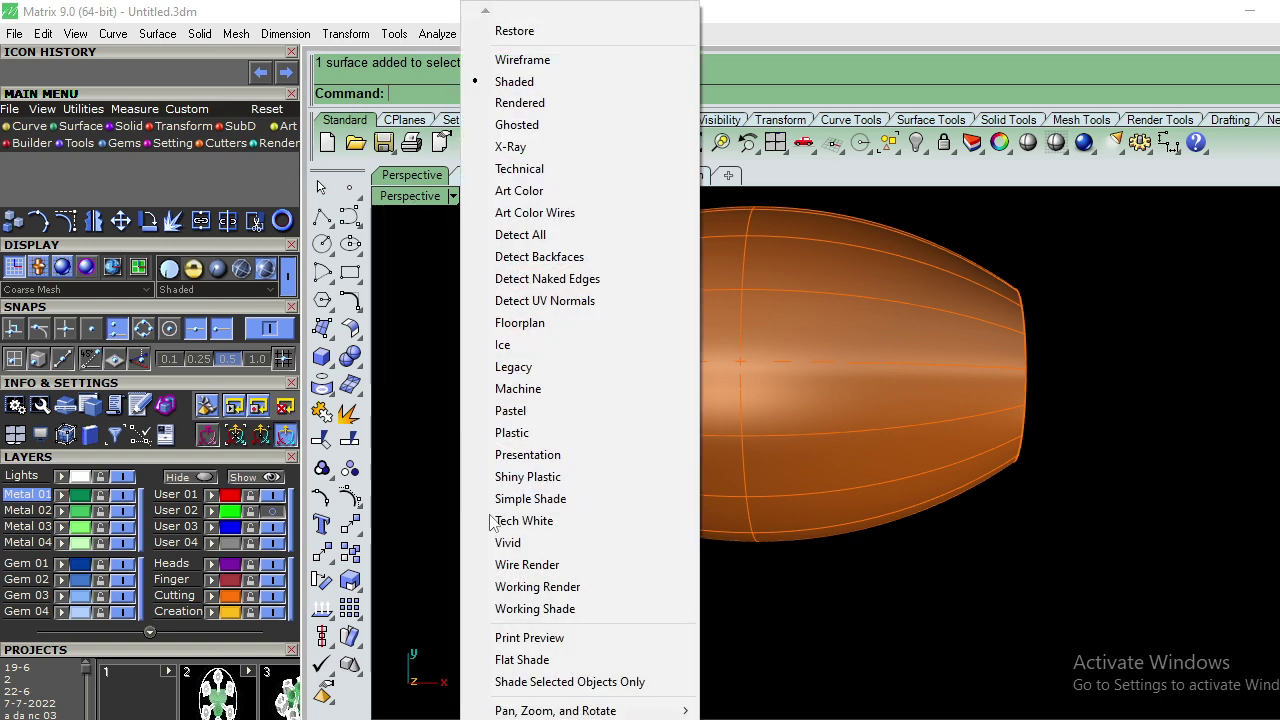
click(517, 436)
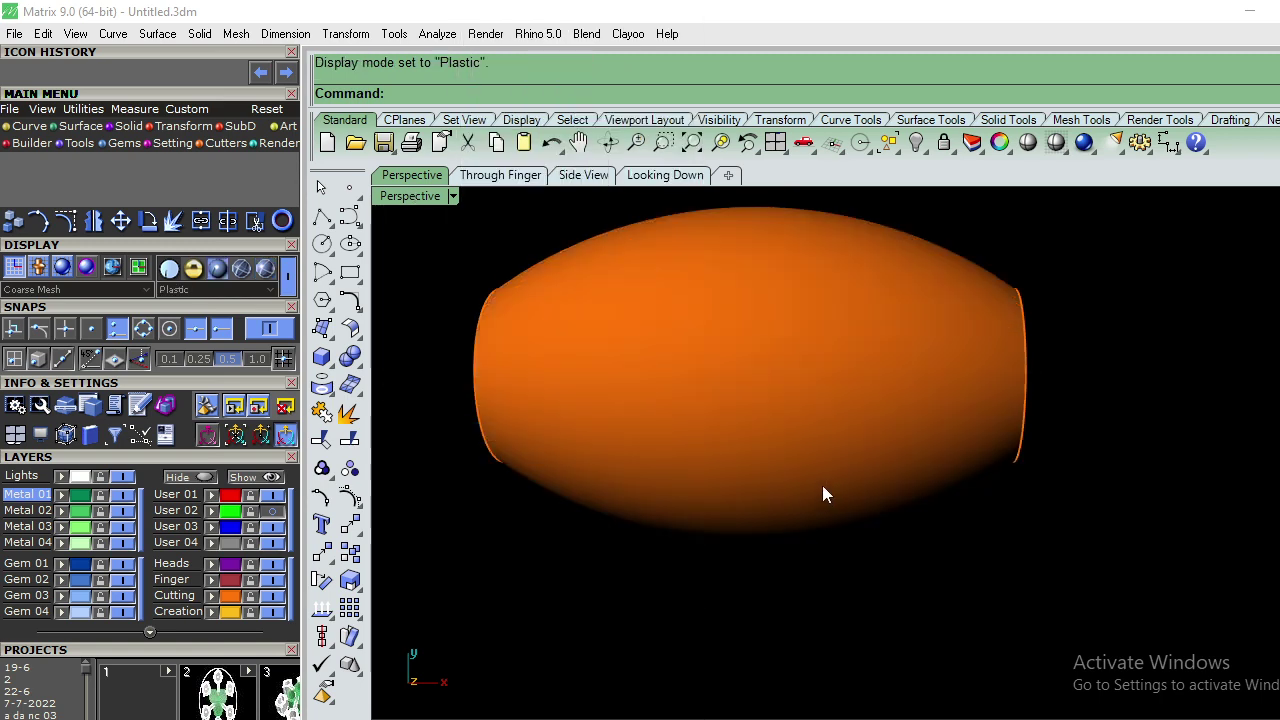
click(412, 196)
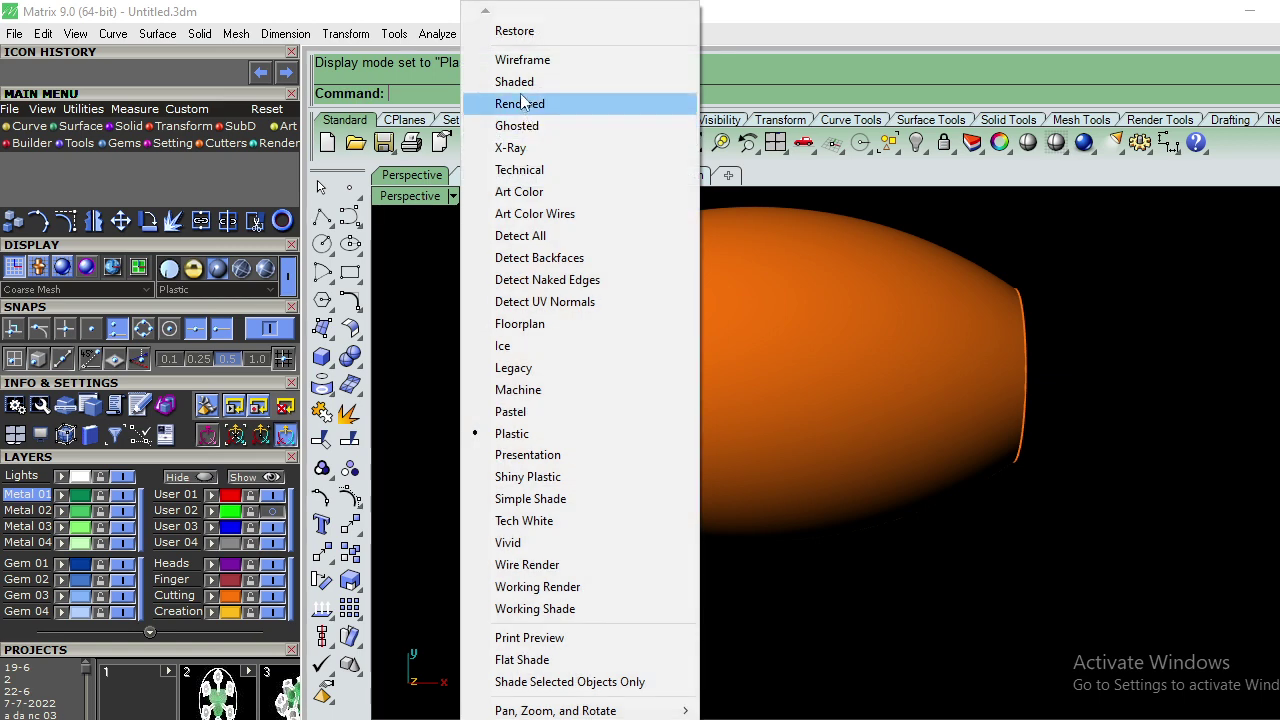
click(514, 84)
Step: In Top view, draw a centre line from the origin out past the barrel's right side
key(ctrl+F1)
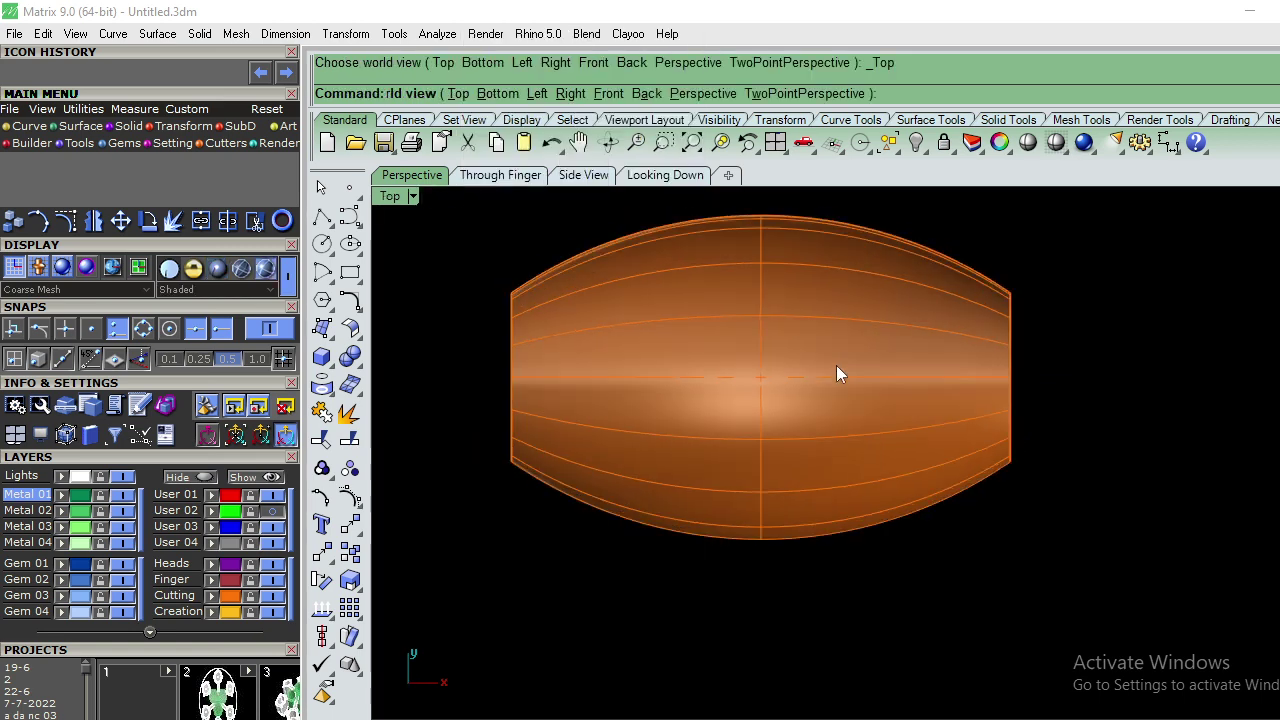
scroll(797, 396, up, 4)
text(l)
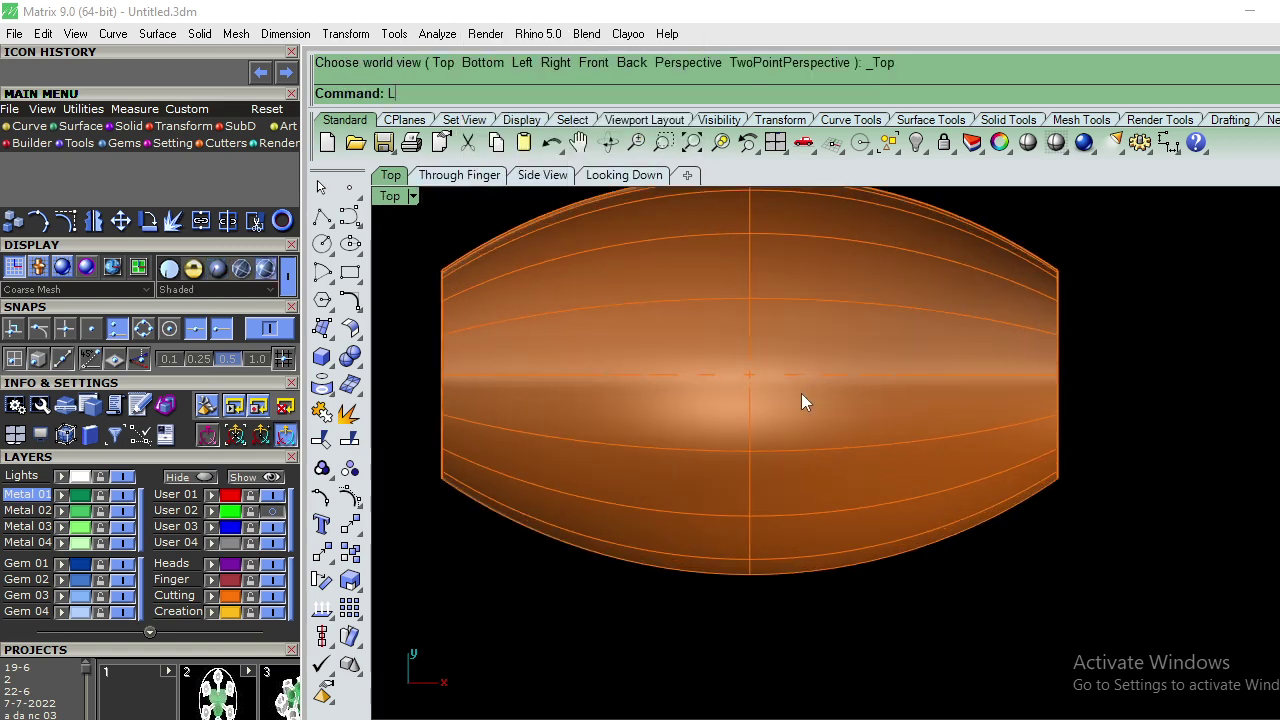
key(Return)
text(0)
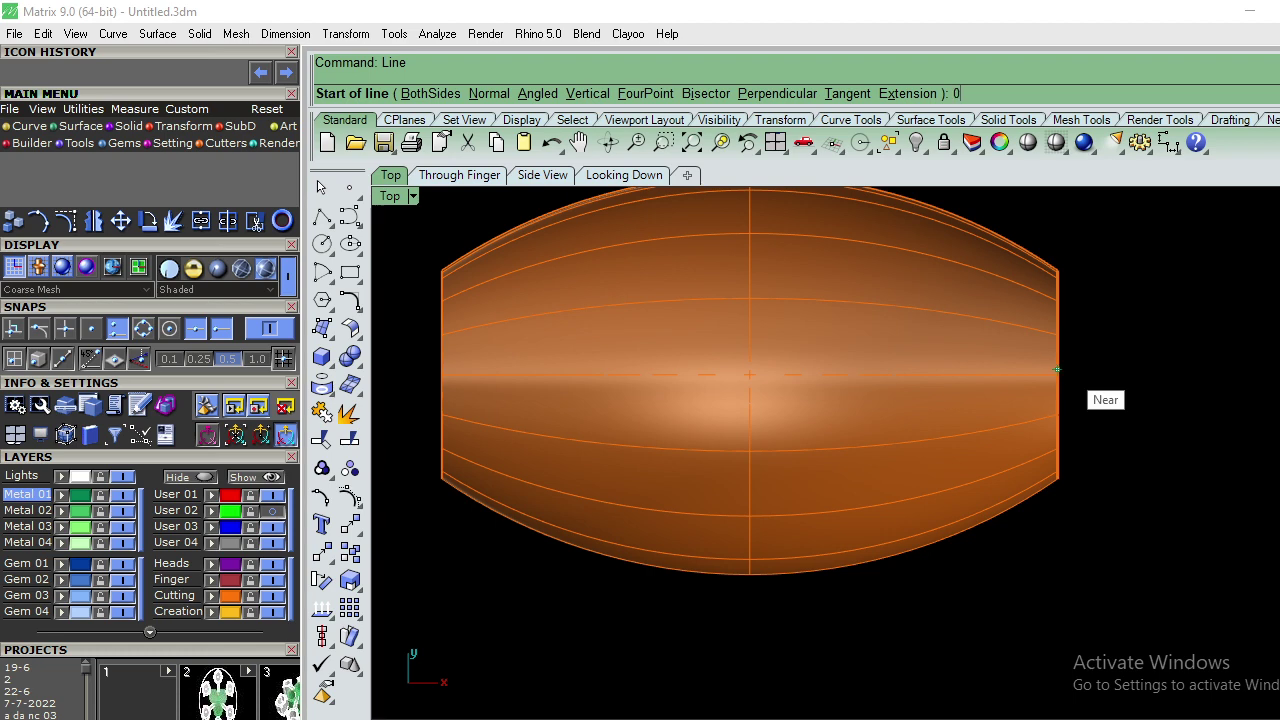
key(Return)
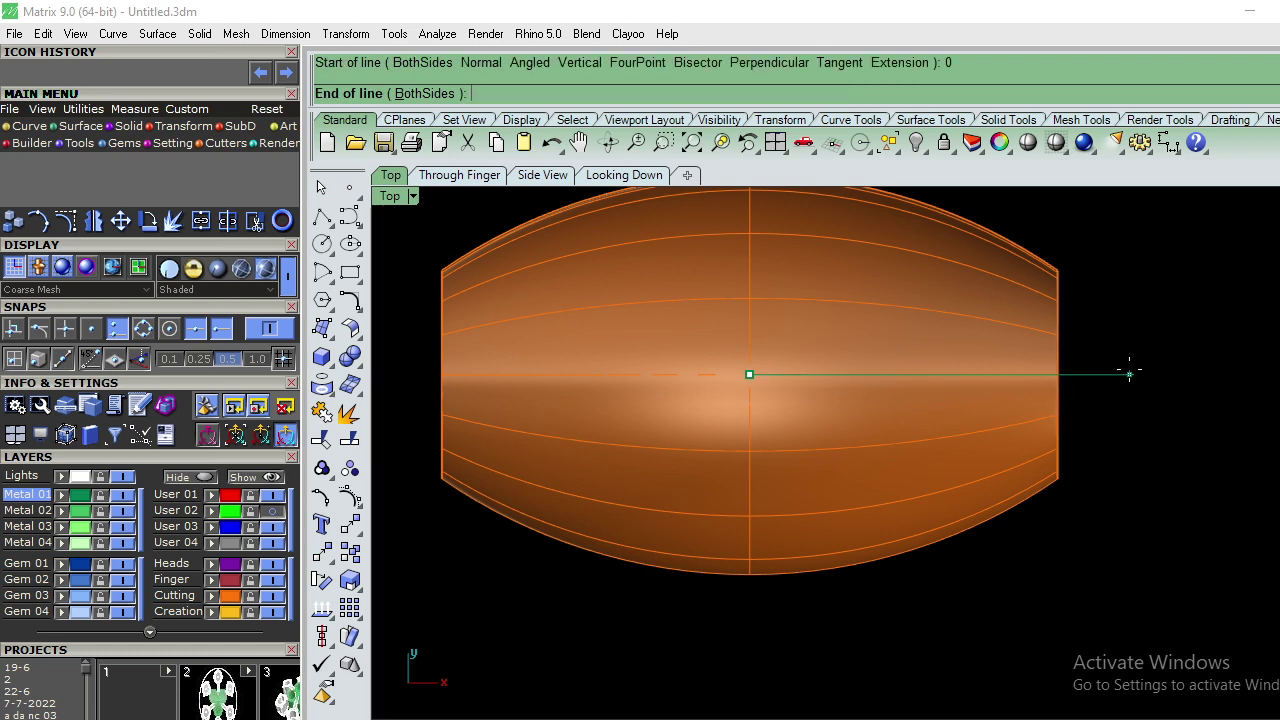
click(1125, 370)
Step: Project the centre line onto the barrel surface with Pj
click(1112, 375)
click(1001, 433)
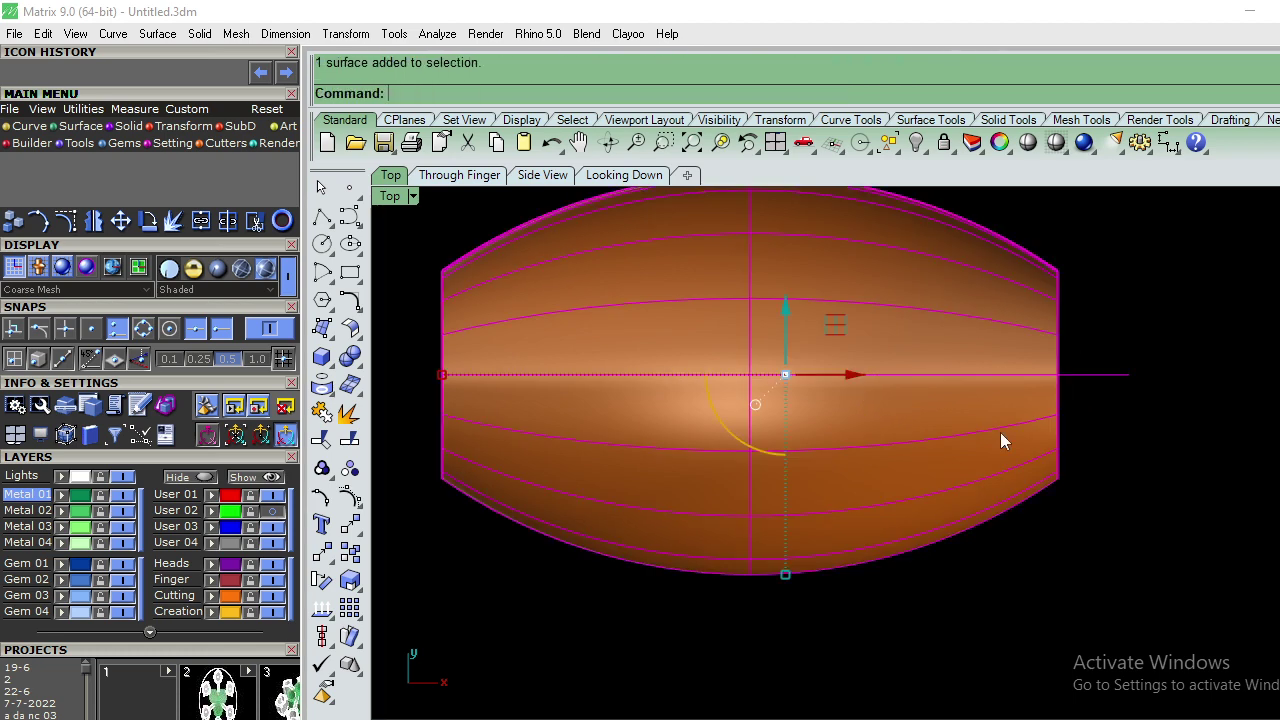
text(Pj)
key(Return)
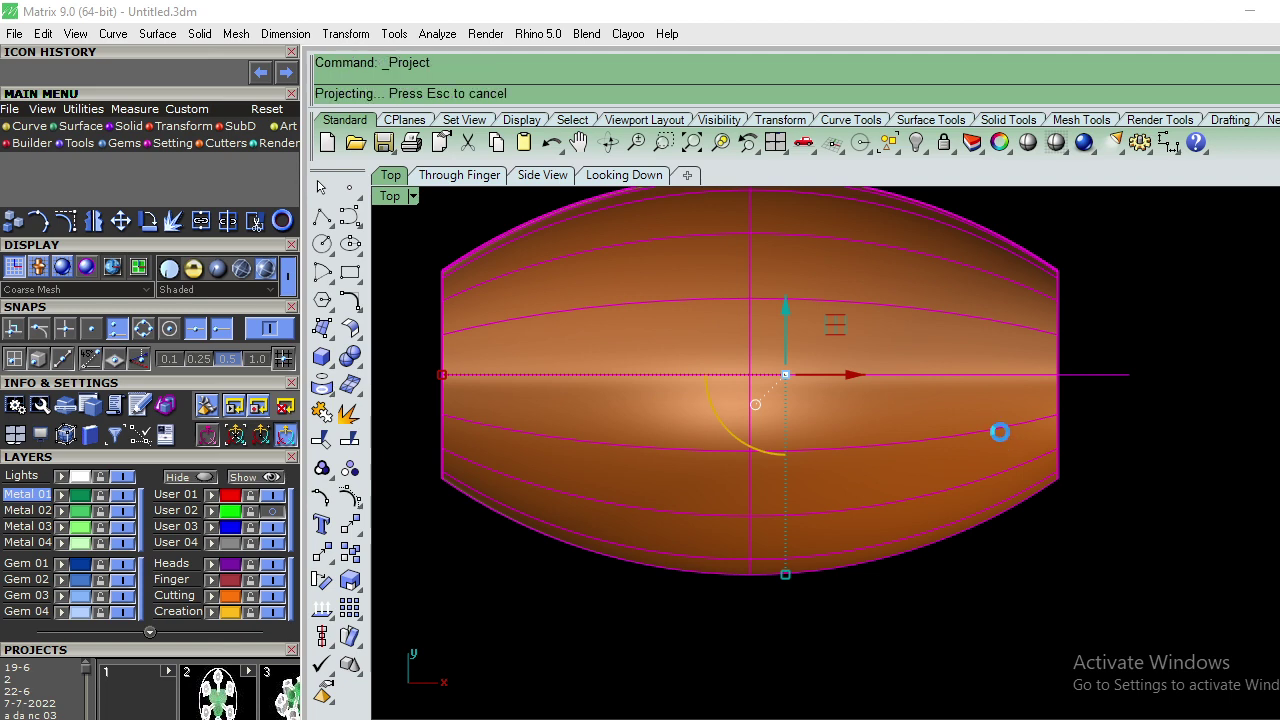
Step: Delete the bottom projected curve and open the barrel surface's properties
text(P)
key(Return)
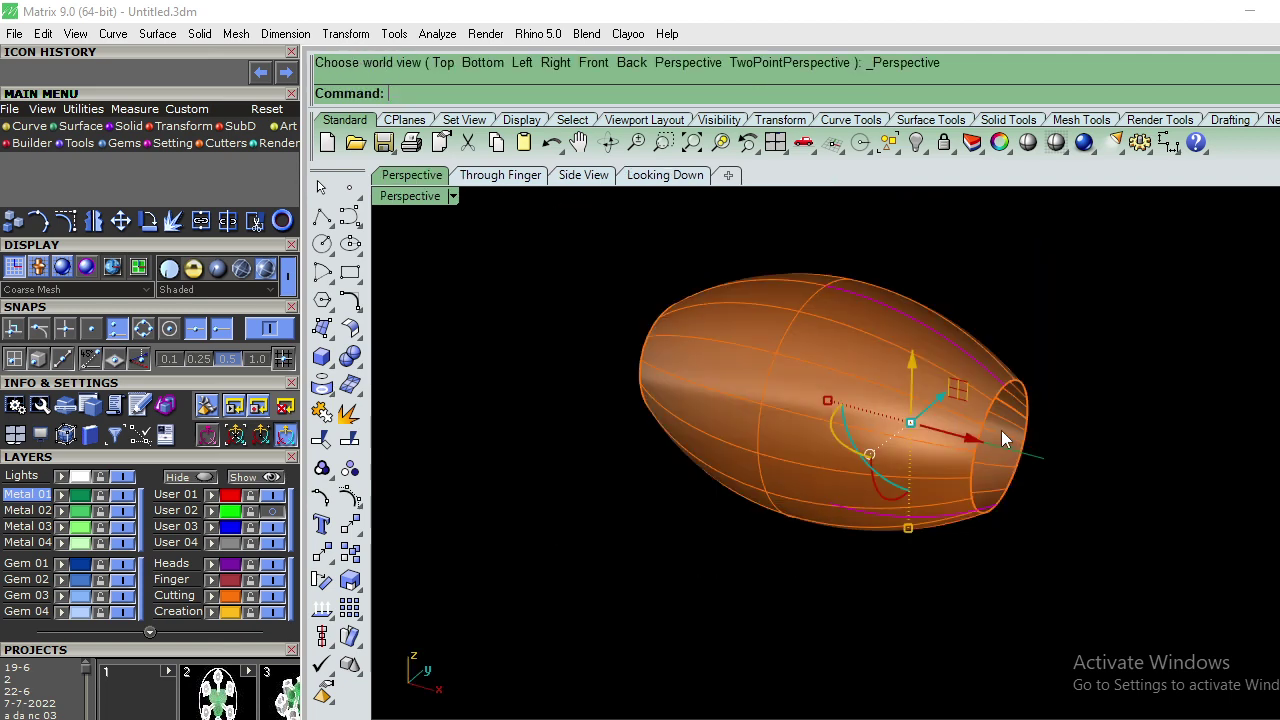
mouse_move(1001, 430)
right_down()
mouse_move(1014, 468)
mouse_move(946, 299)
right_up()
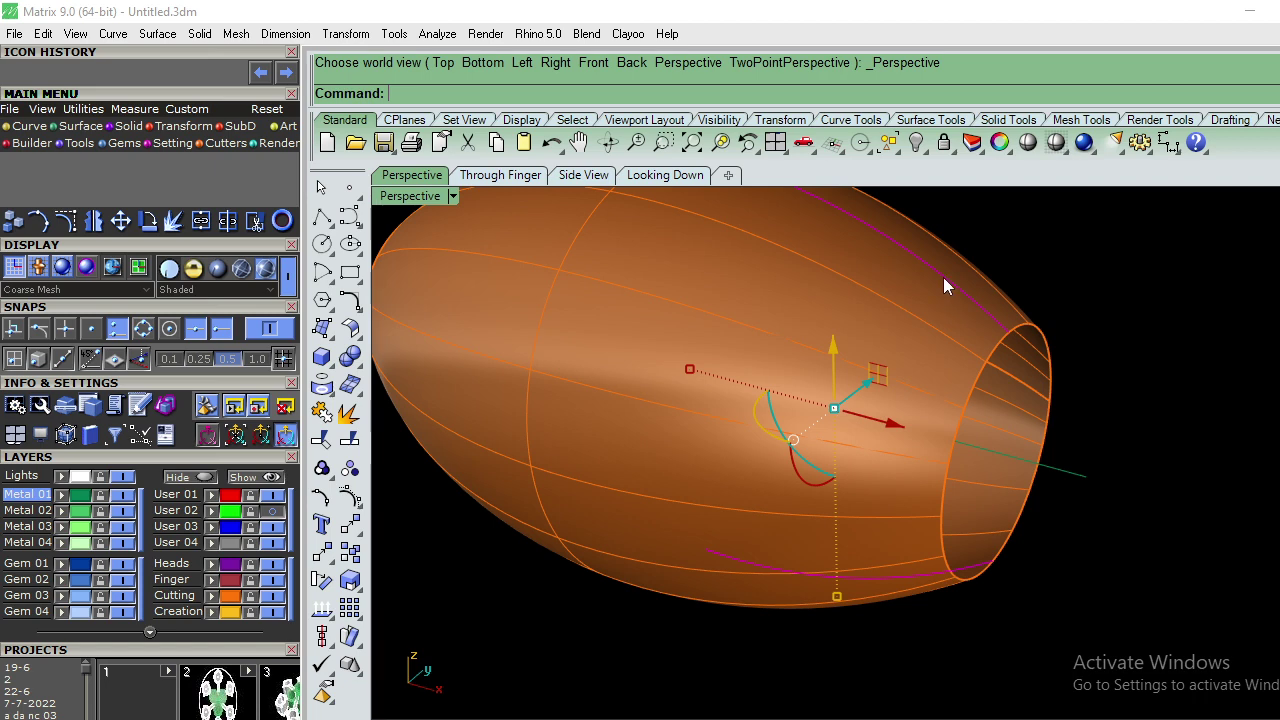
ctrl+click(943, 277)
key(Delete)
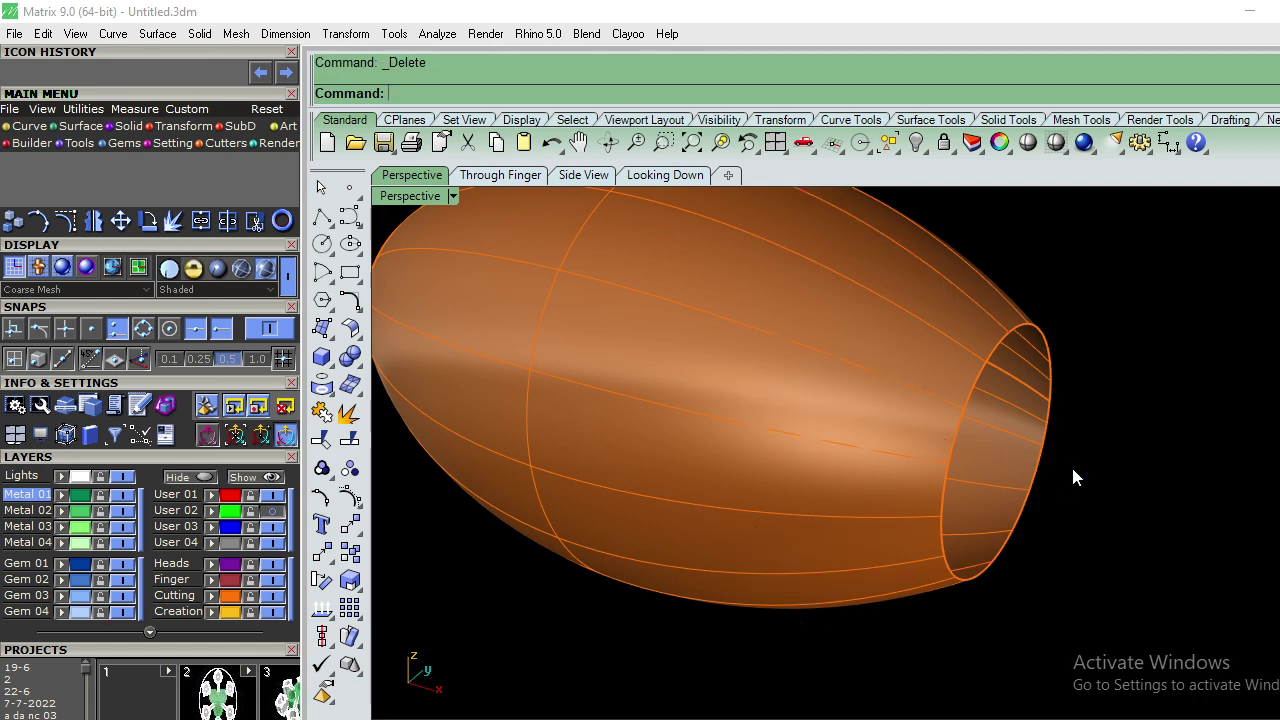
click(861, 376)
click(1003, 145)
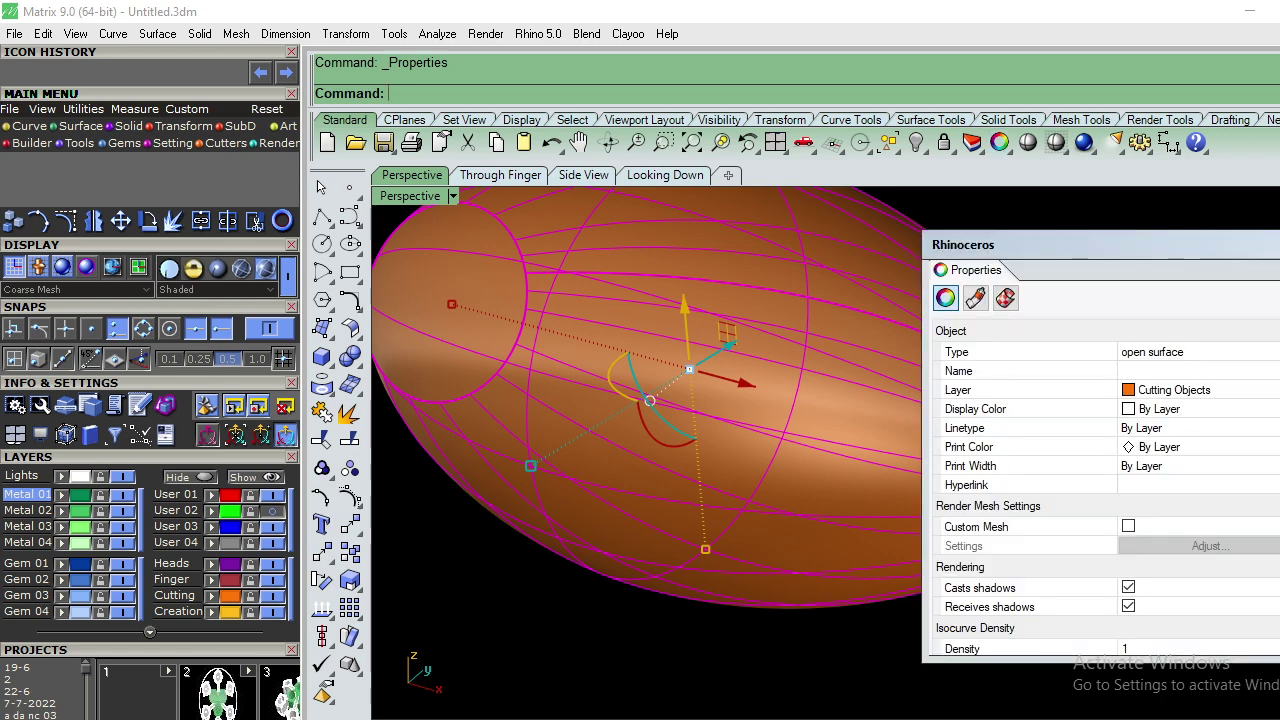
Step: Turn off surface isocurve visibility for the barrel, then reselect the smooth orange surface
scroll(1150, 610, down, 2)
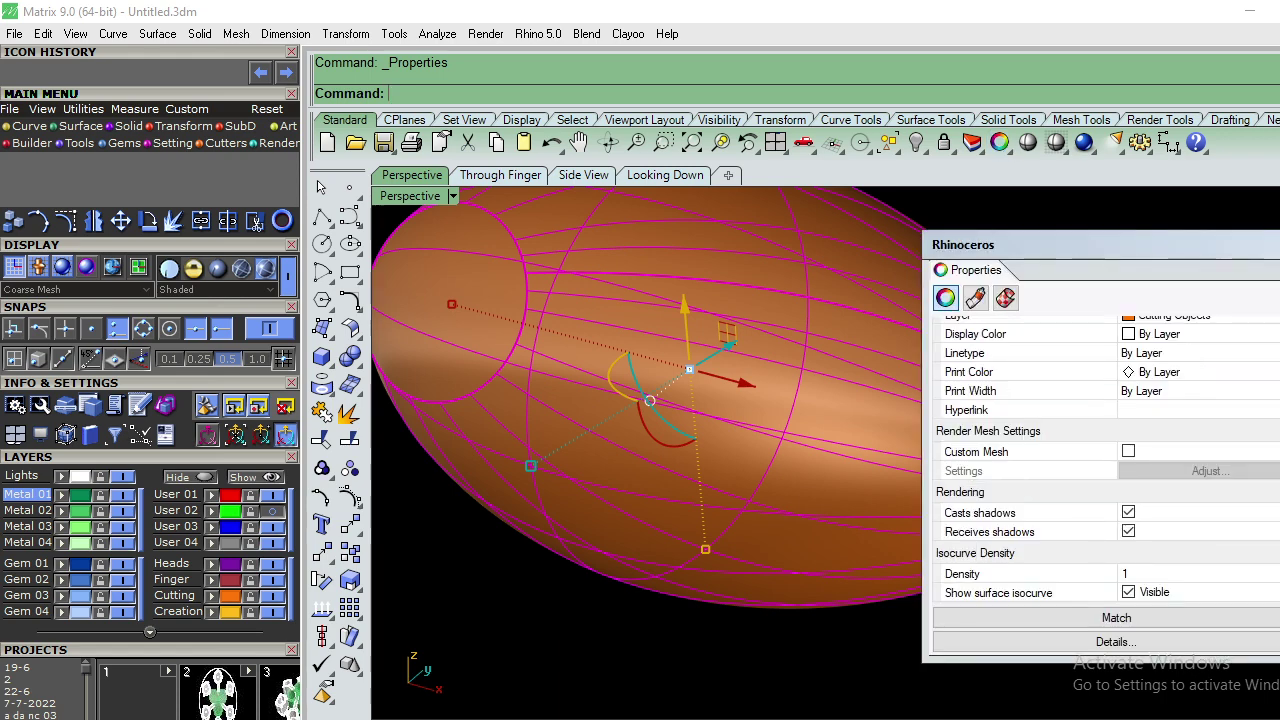
click(1128, 593)
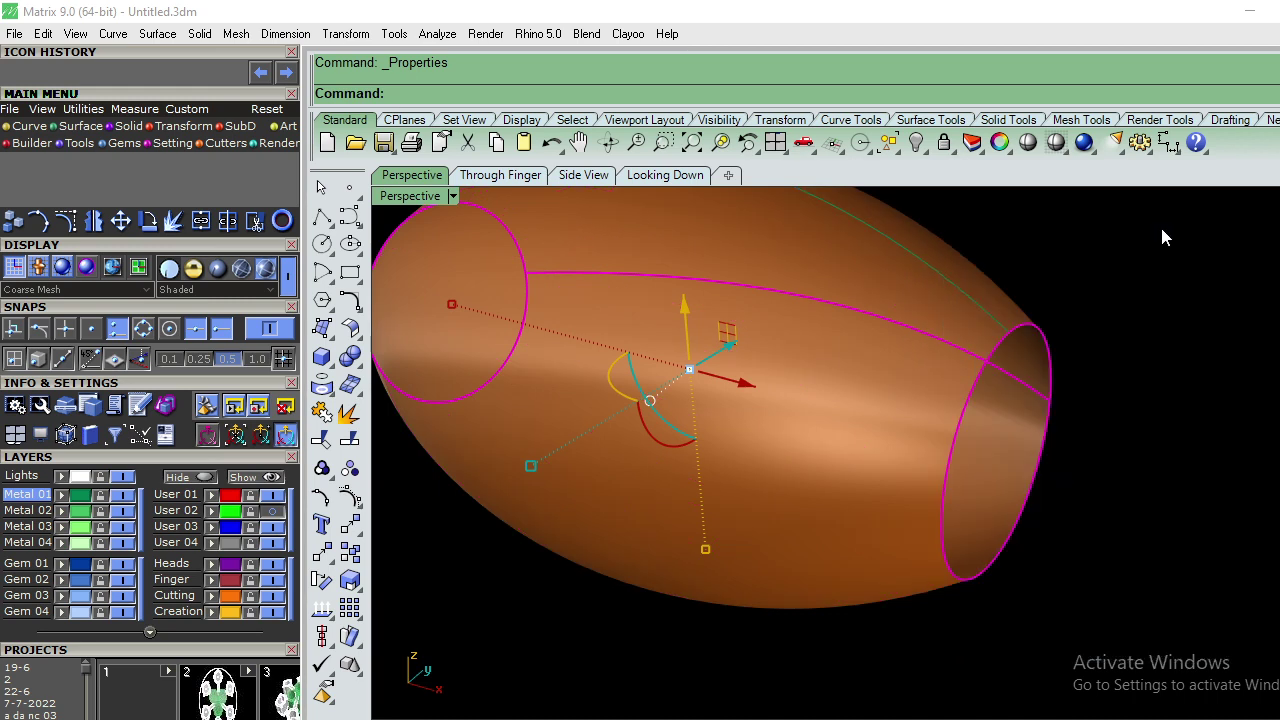
click(1150, 230)
scroll(880, 350, up, 3)
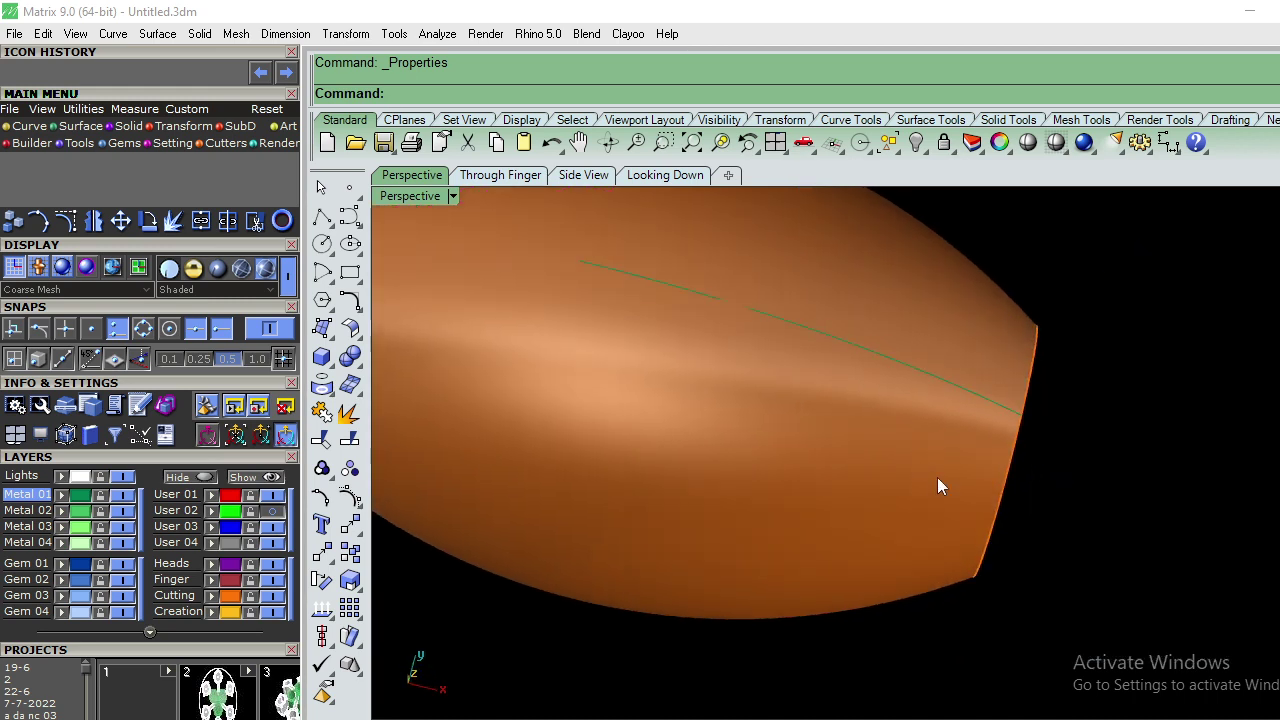
scroll(937, 477, down, 3)
scroll(875, 395, up, 1)
click(833, 352)
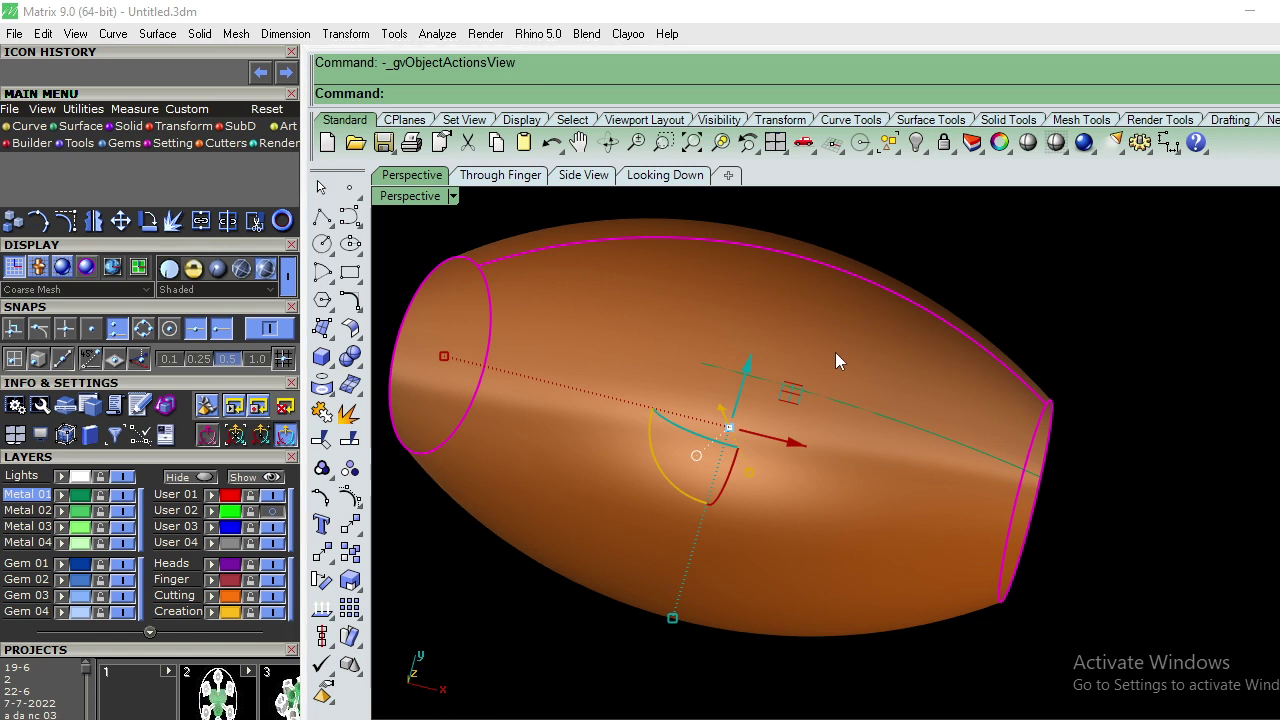
Step: Start Gem on Surface for the barrel and set the gem scale to 2
key(F6)
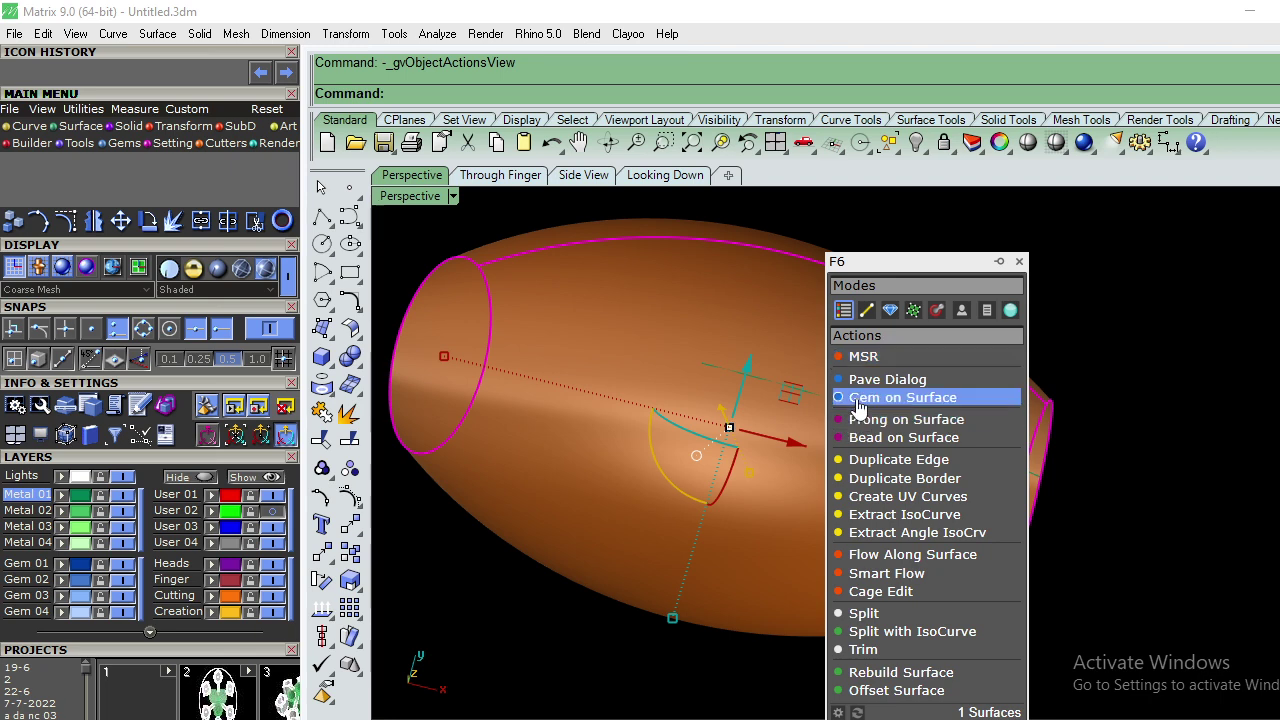
click(858, 400)
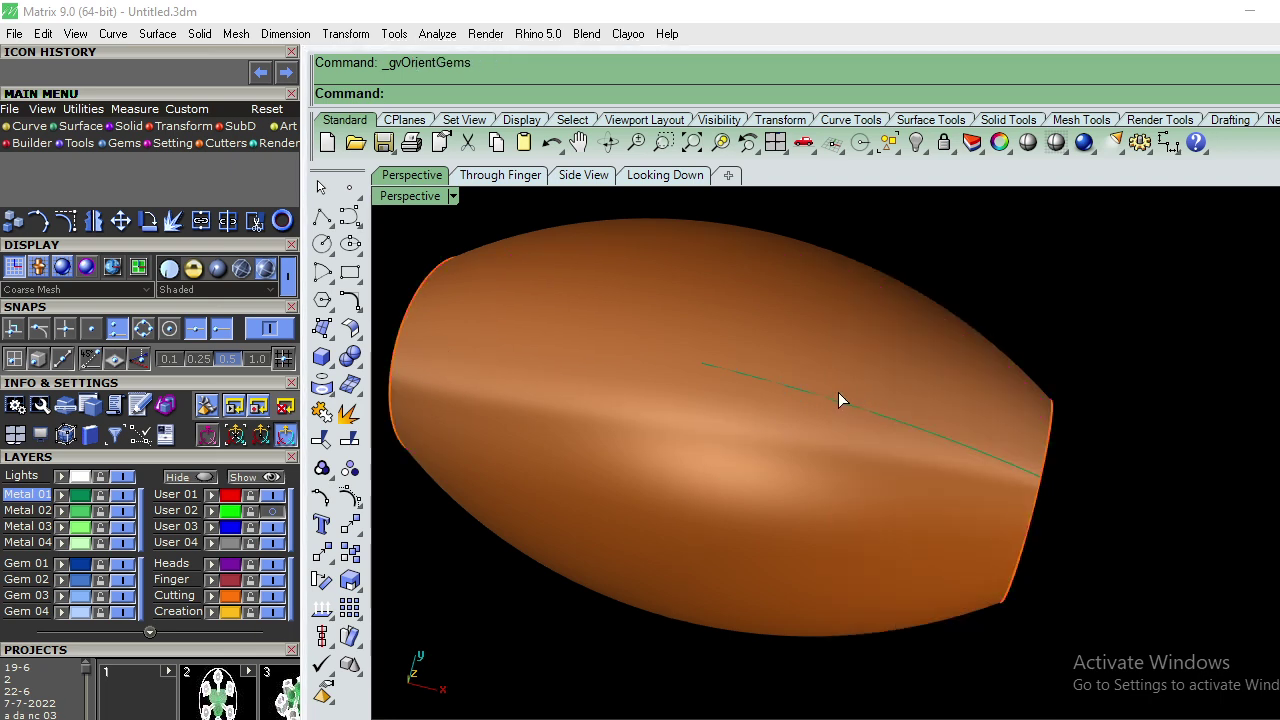
scroll(838, 392, up, 2)
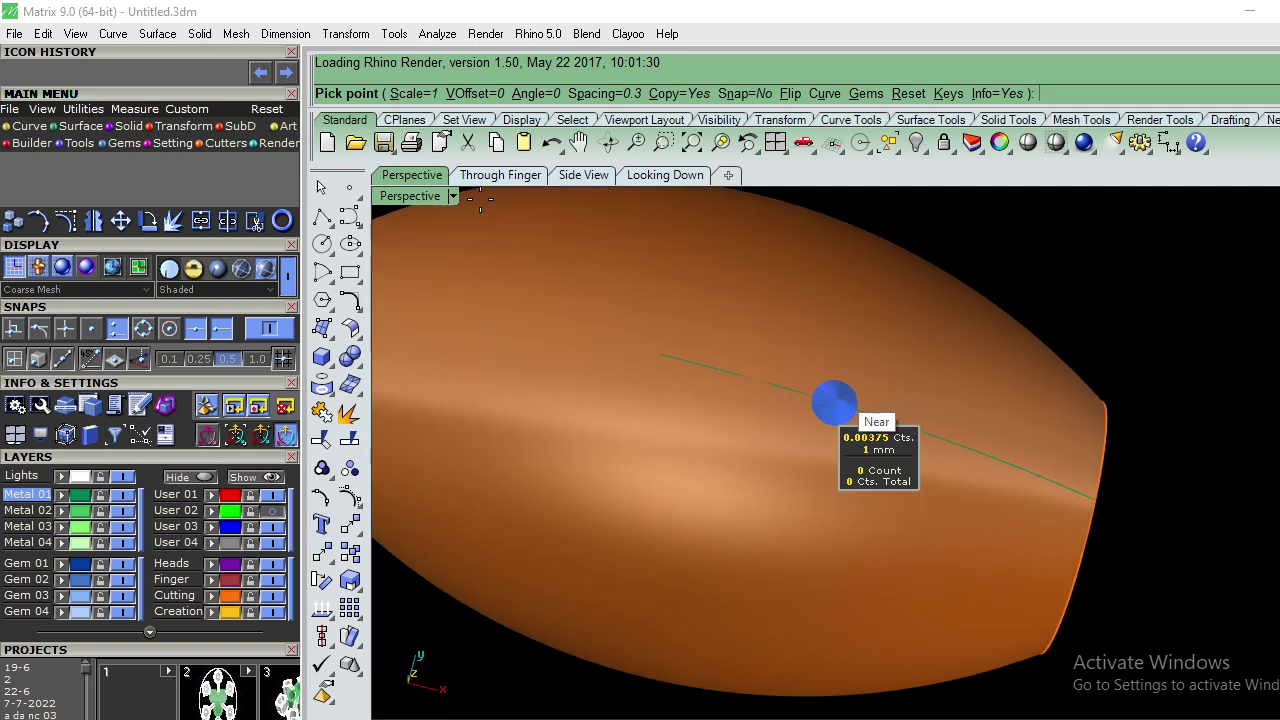
click(424, 92)
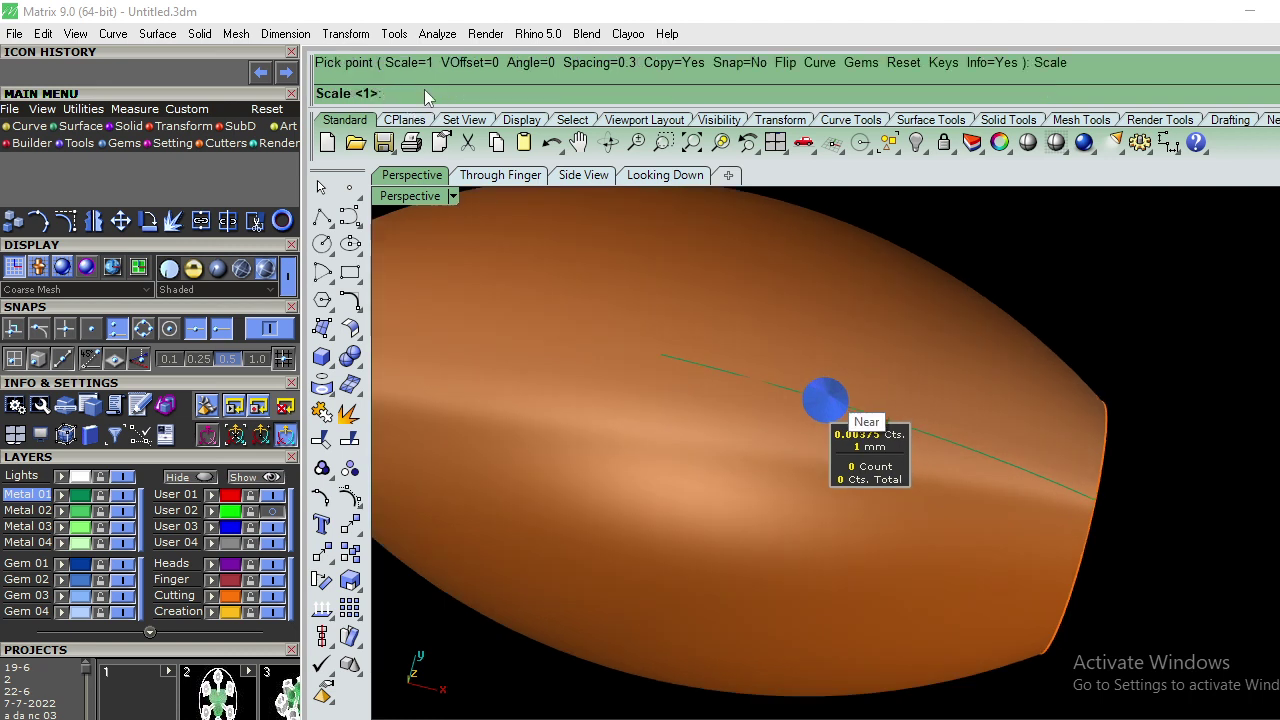
text(1.5)
key(Return)
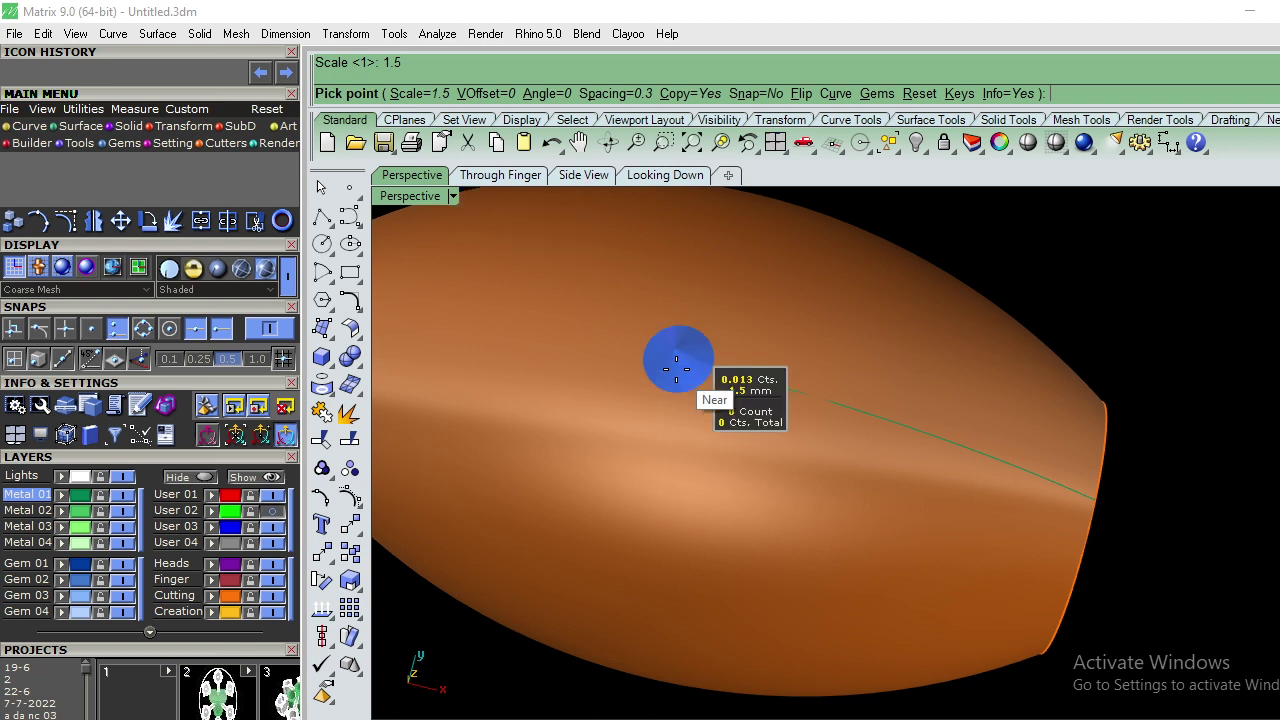
click(425, 94)
text(2)
key(Return)
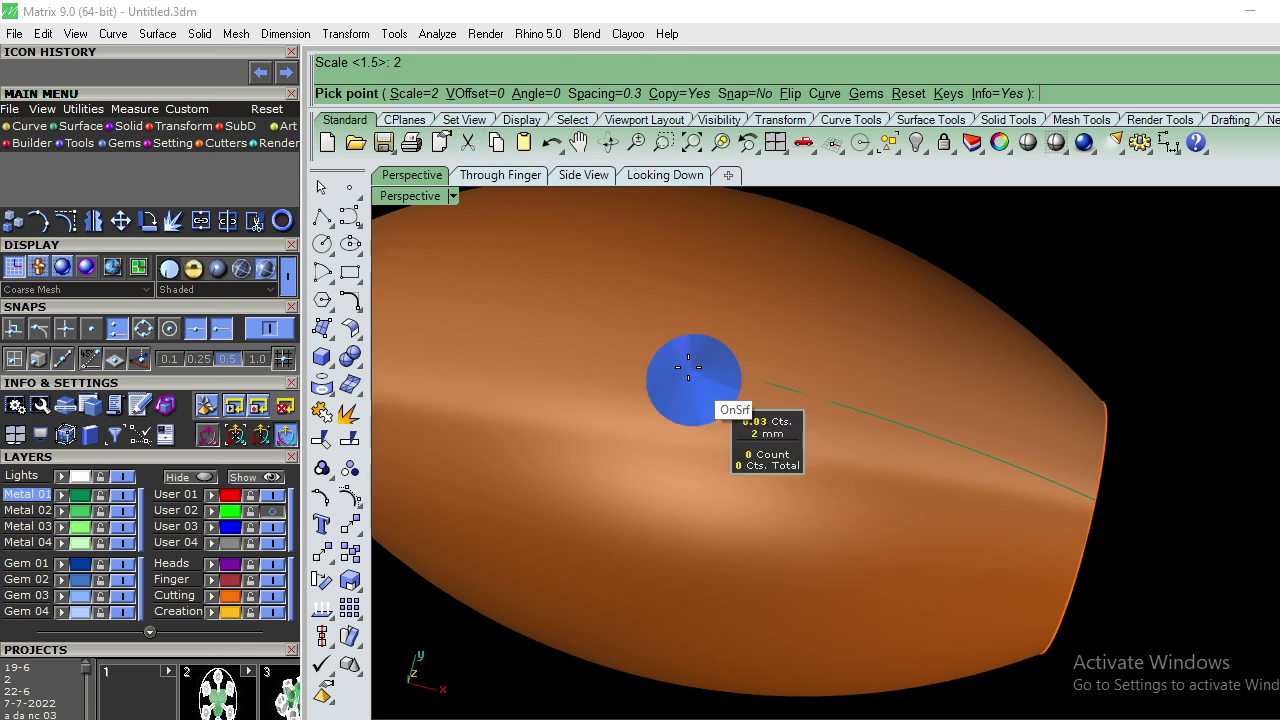
Step: Flip the gem, place it on the barrel near its middle, and select it
click(790, 94)
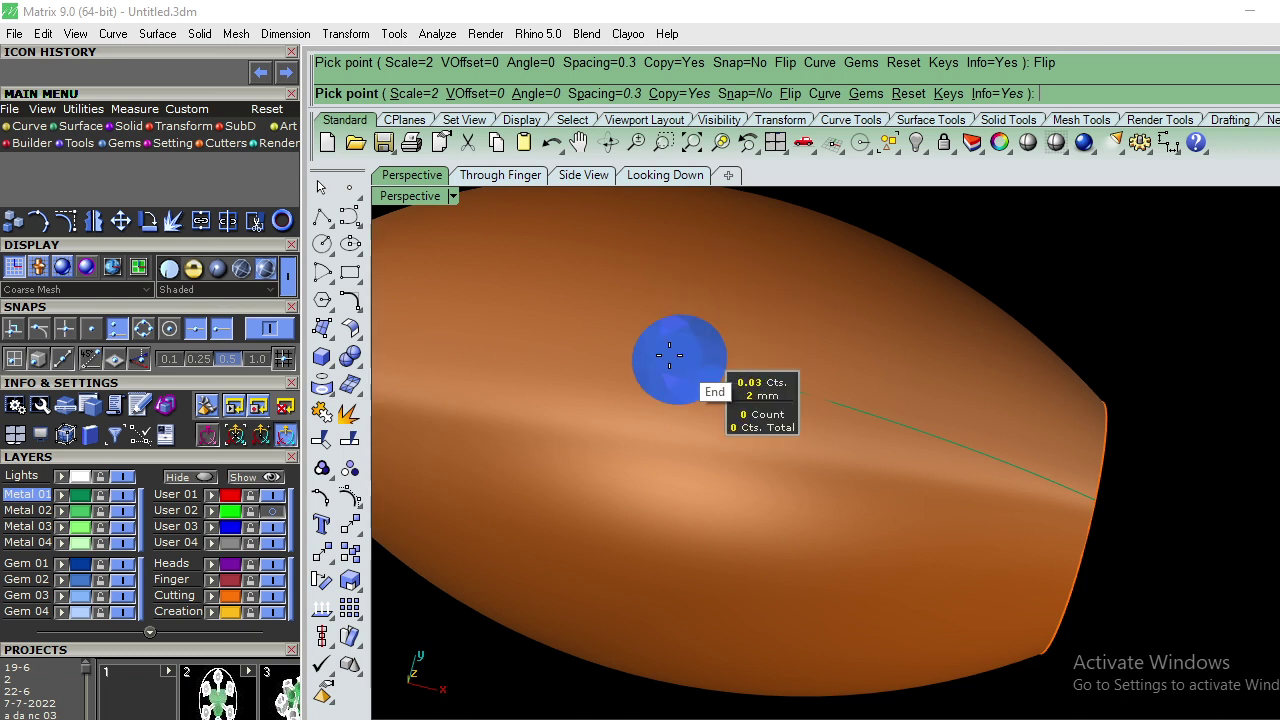
click(660, 353)
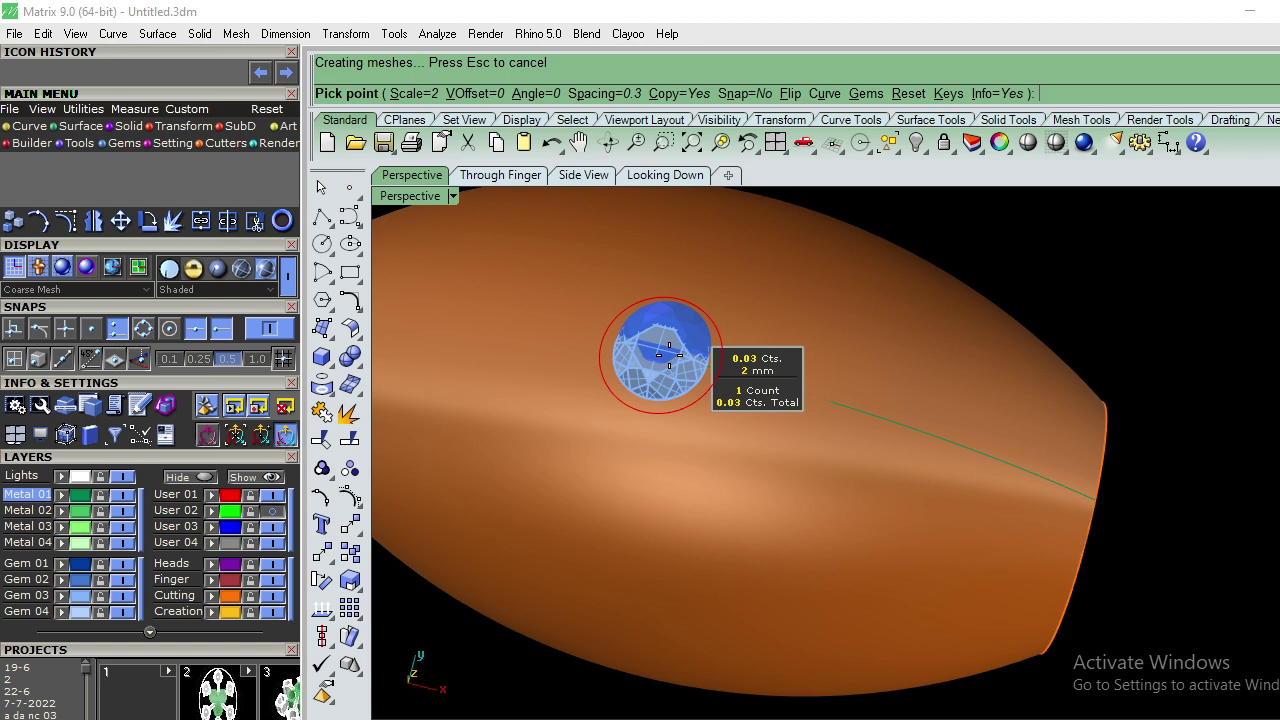
key(Return)
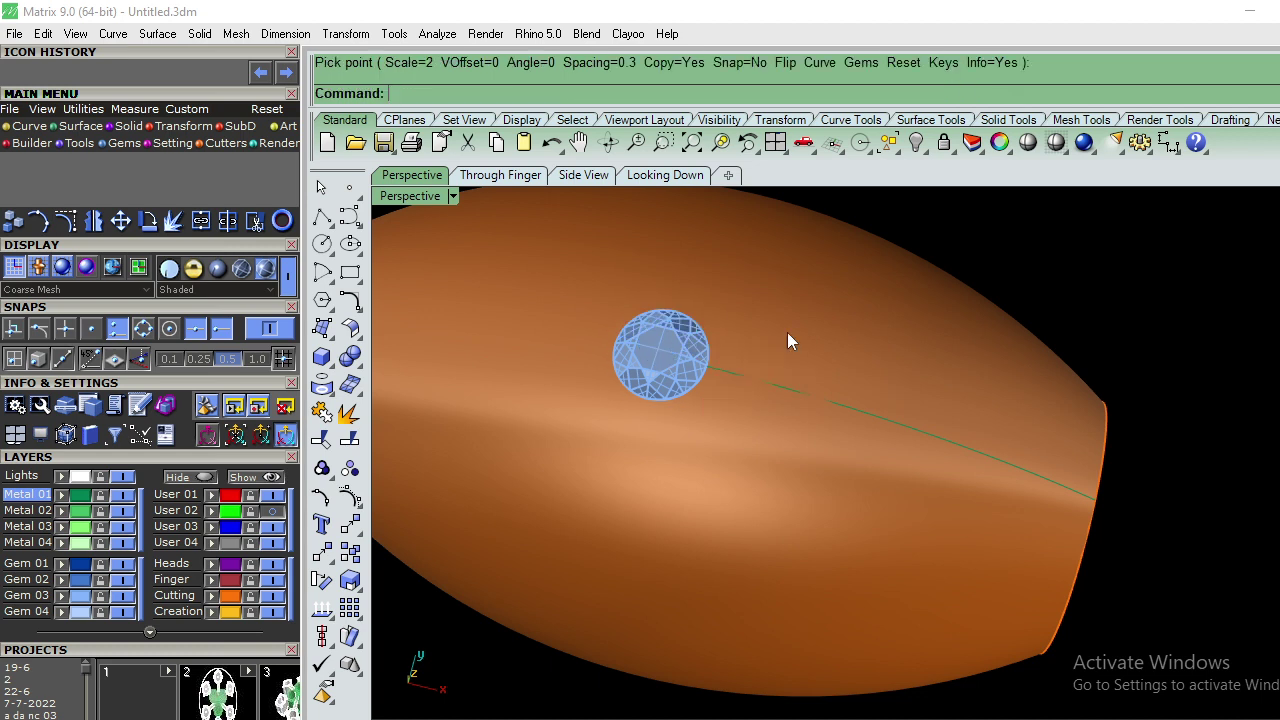
scroll(788, 337, down, 2)
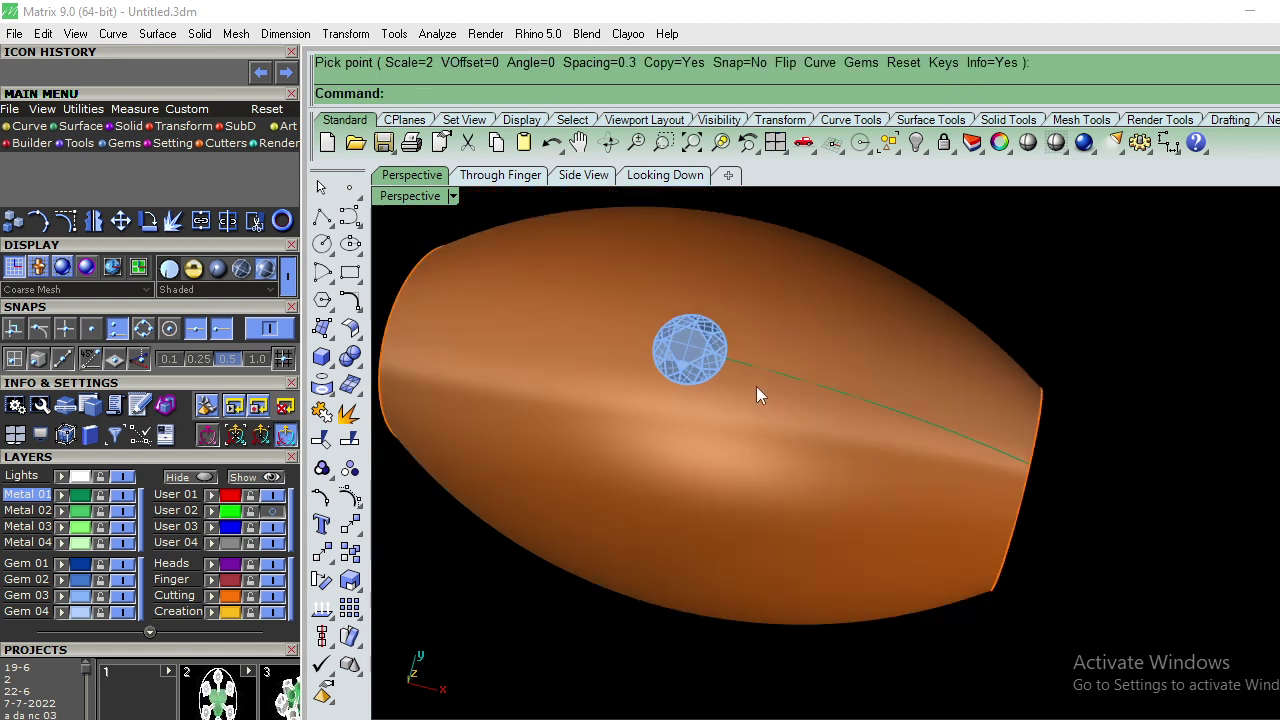
mouse_move(756, 386)
right_down()
mouse_move(794, 277)
mouse_move(803, 337)
mouse_move(834, 377)
mouse_move(720, 360)
right_up()
click(684, 304)
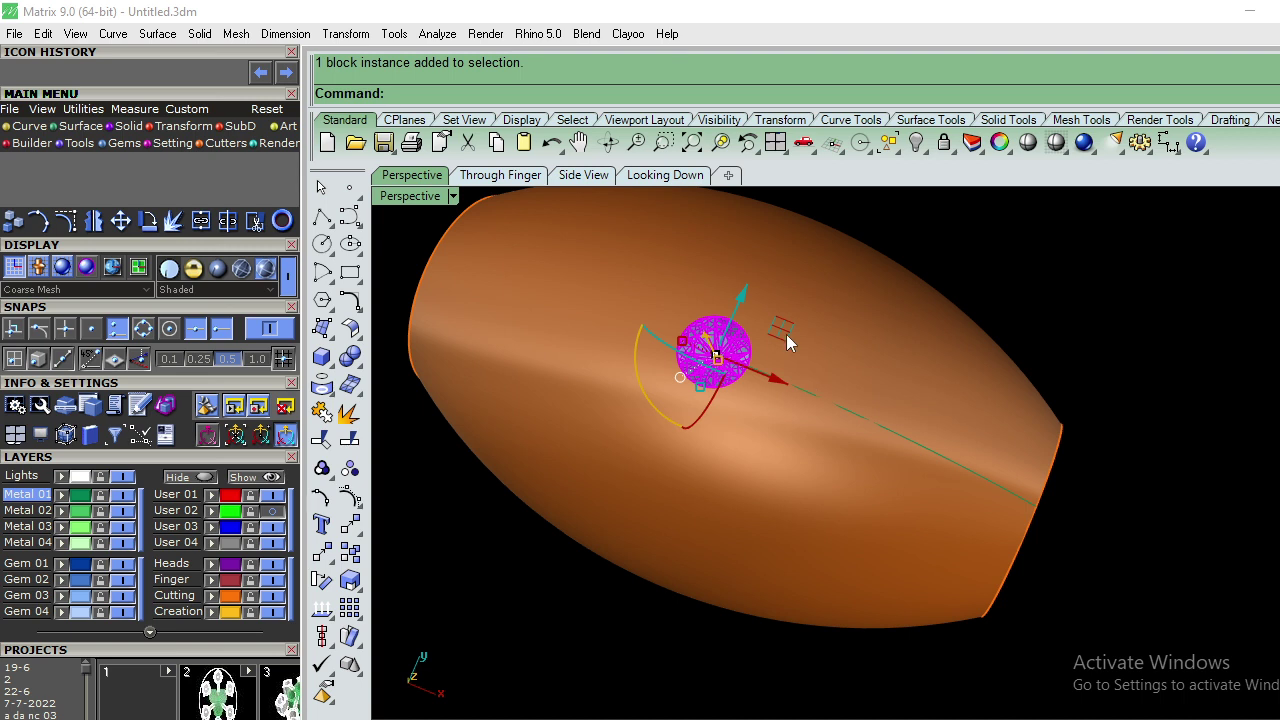
Step: Try a 15-item polar array of the gem about the origin, then cancel it
key(ctrl+F2)
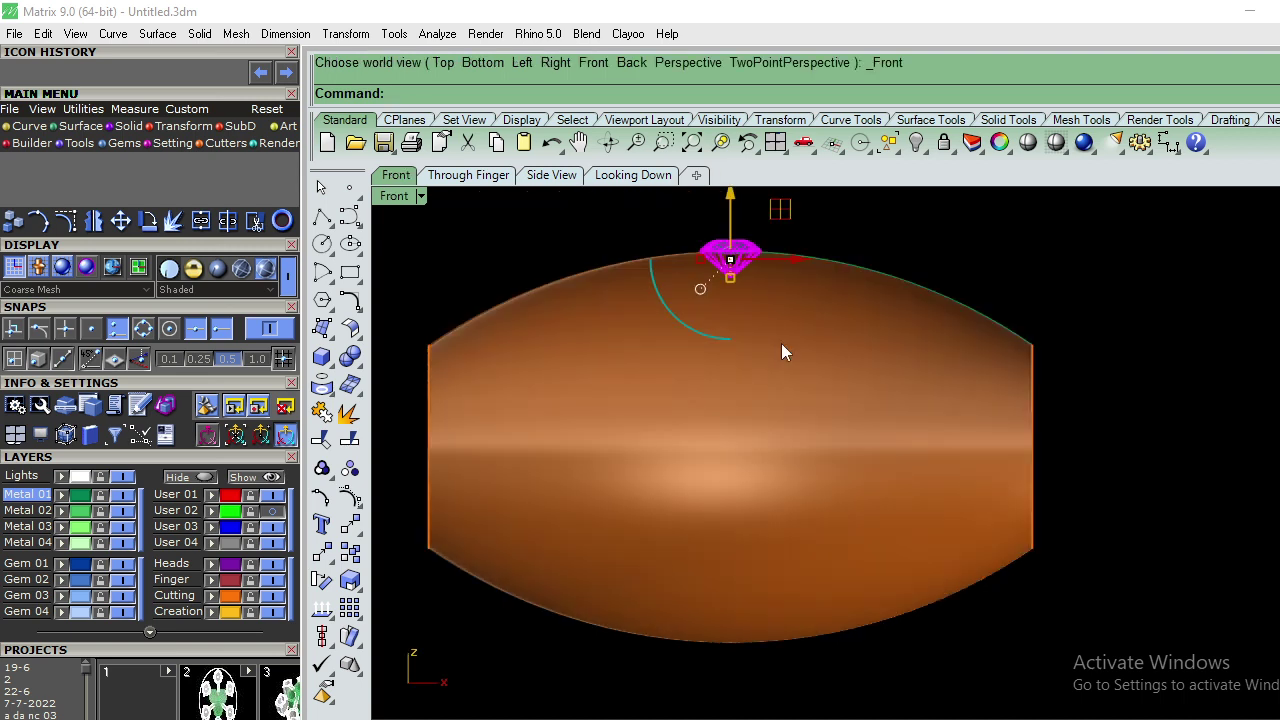
key(ctrl+F3)
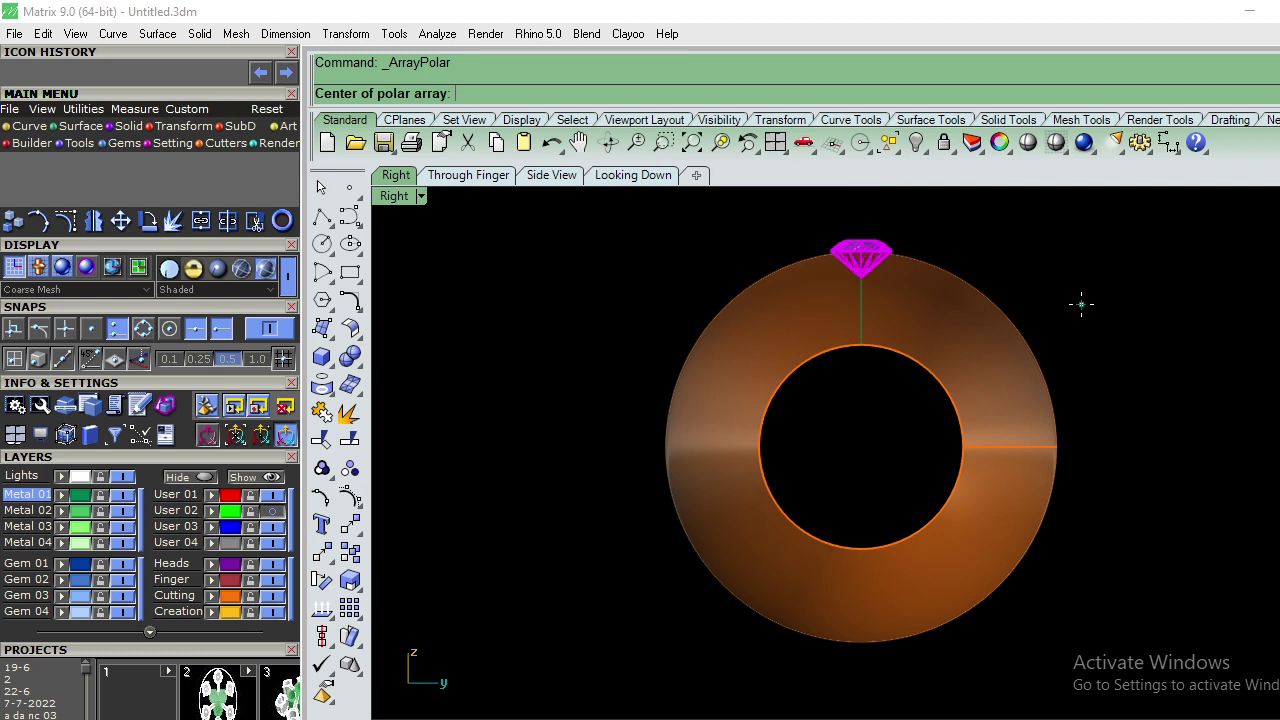
text(0)
key(Return)
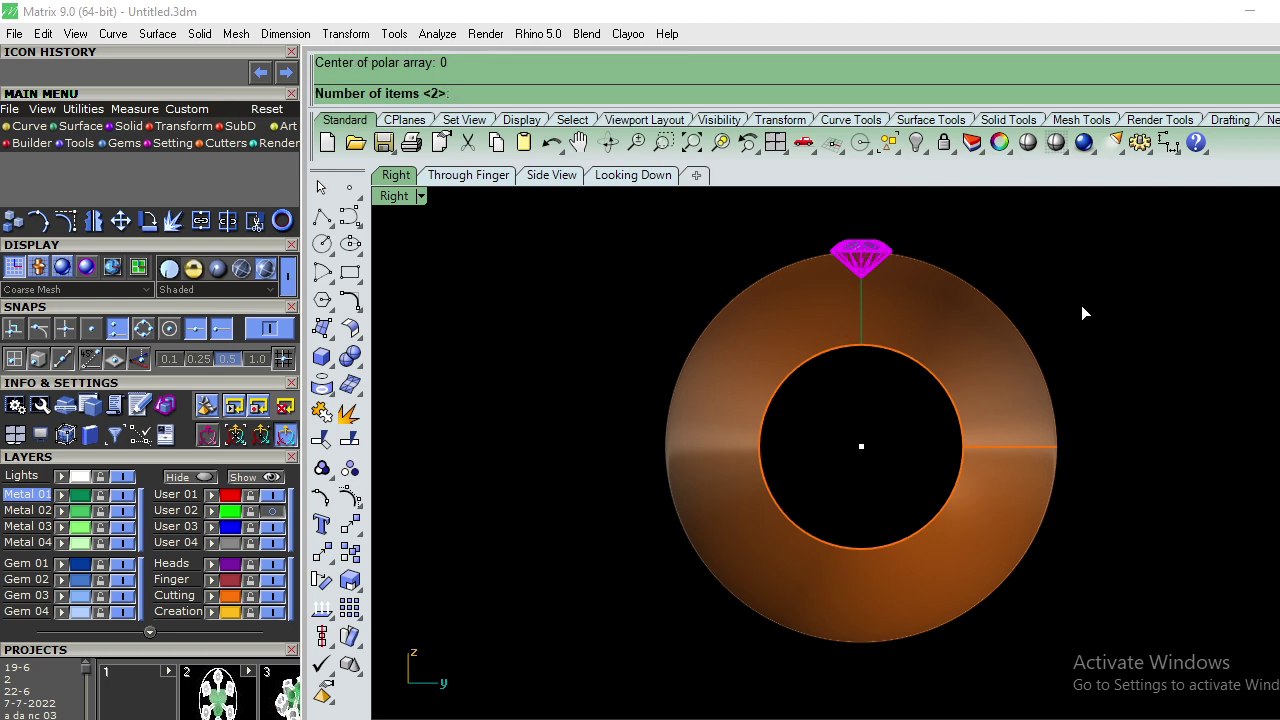
text(1)
text(5)
key(Return)
key(Return)
key(Escape)
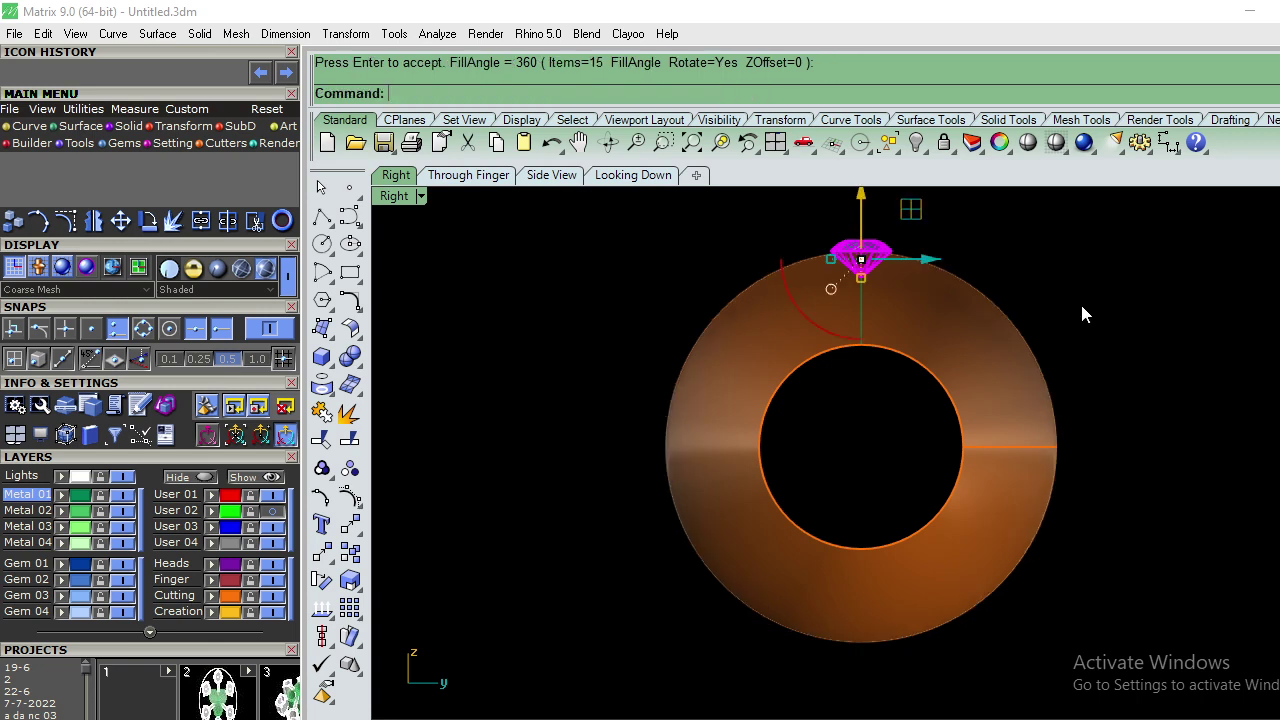
Step: Array the gem 20 times around the origin, then undo the 20-gem array
key(Return)
text(0)
key(Return)
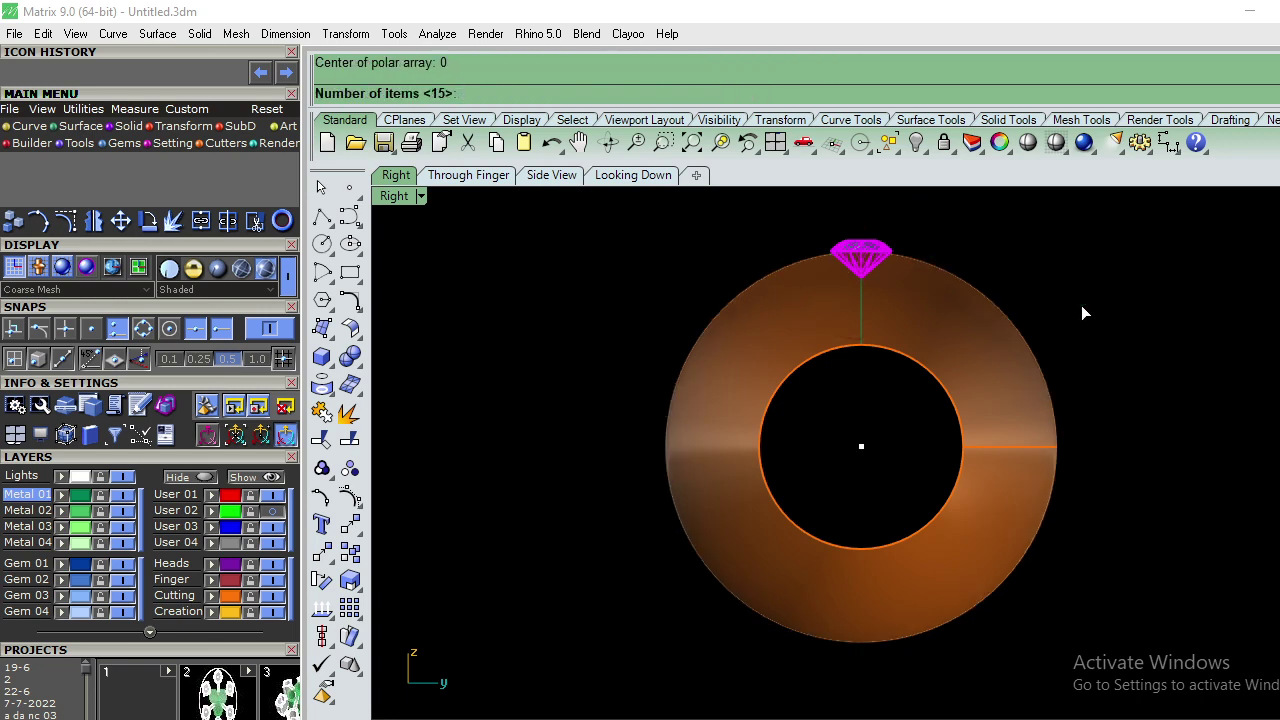
text(20)
key(Return)
key(Return)
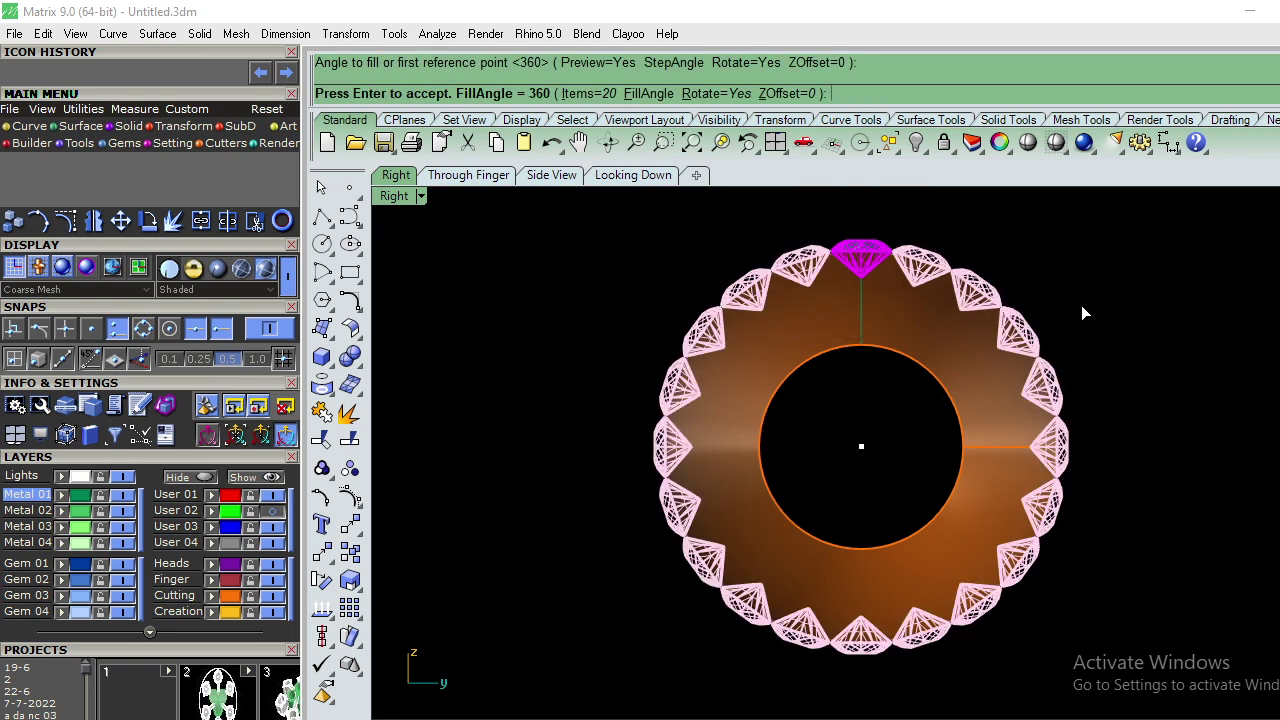
key(Return)
text(T)
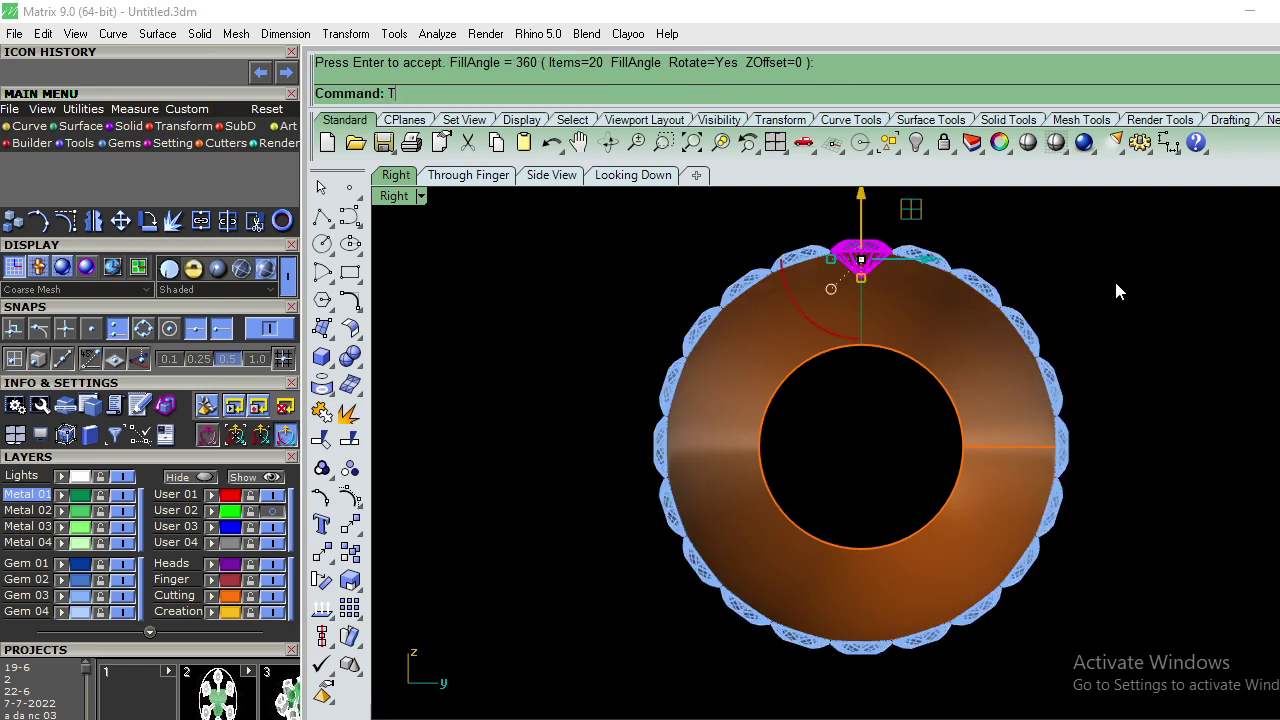
key(ctrl+F1)
scroll(740, 500, up, 3)
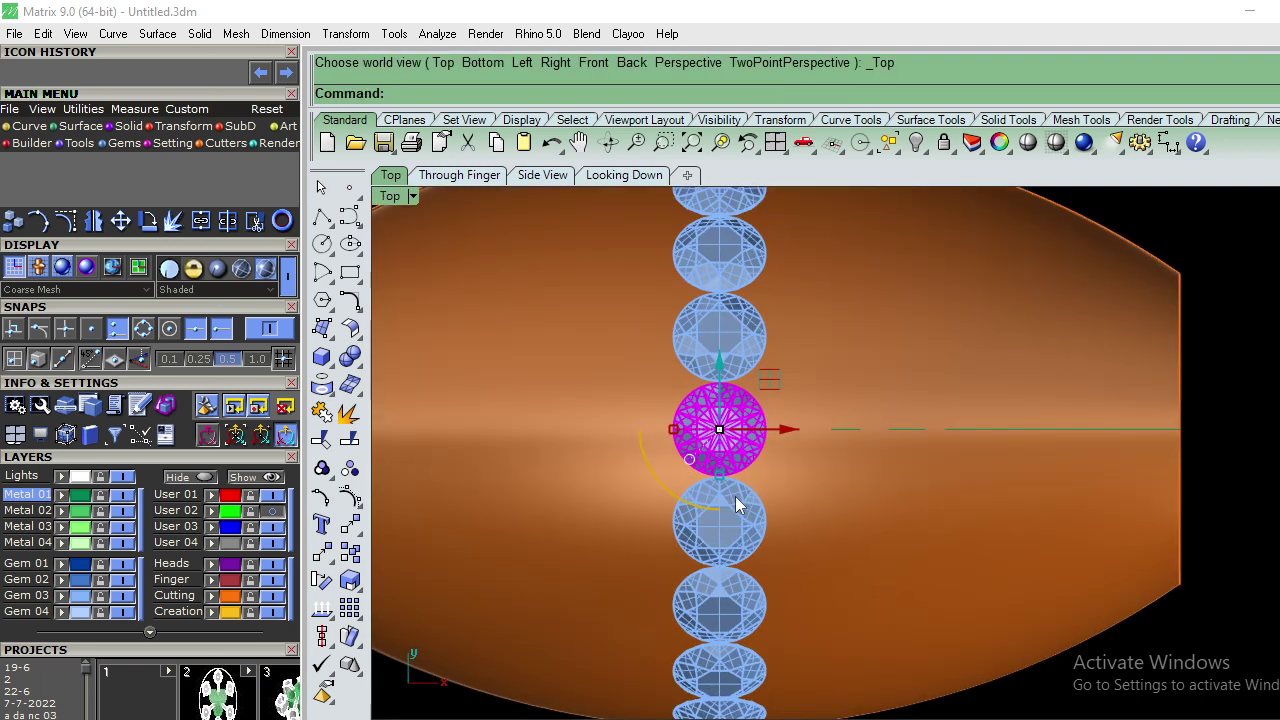
scroll(736, 503, up, 2)
key(ctrl+z)
scroll(759, 460, down, 3)
scroll(775, 435, down, 2)
Step: In Right view, polar-array the gem about the origin with 17 items over 360°
text(F)
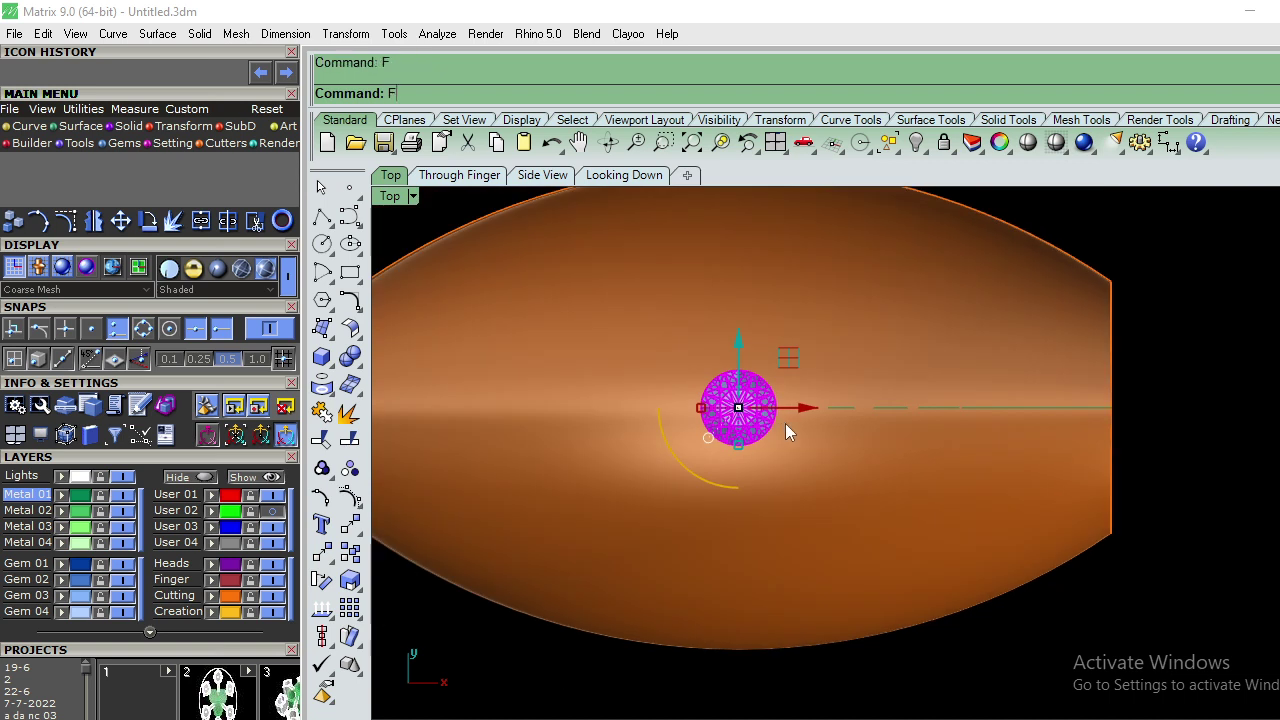
key(Return)
text(R)
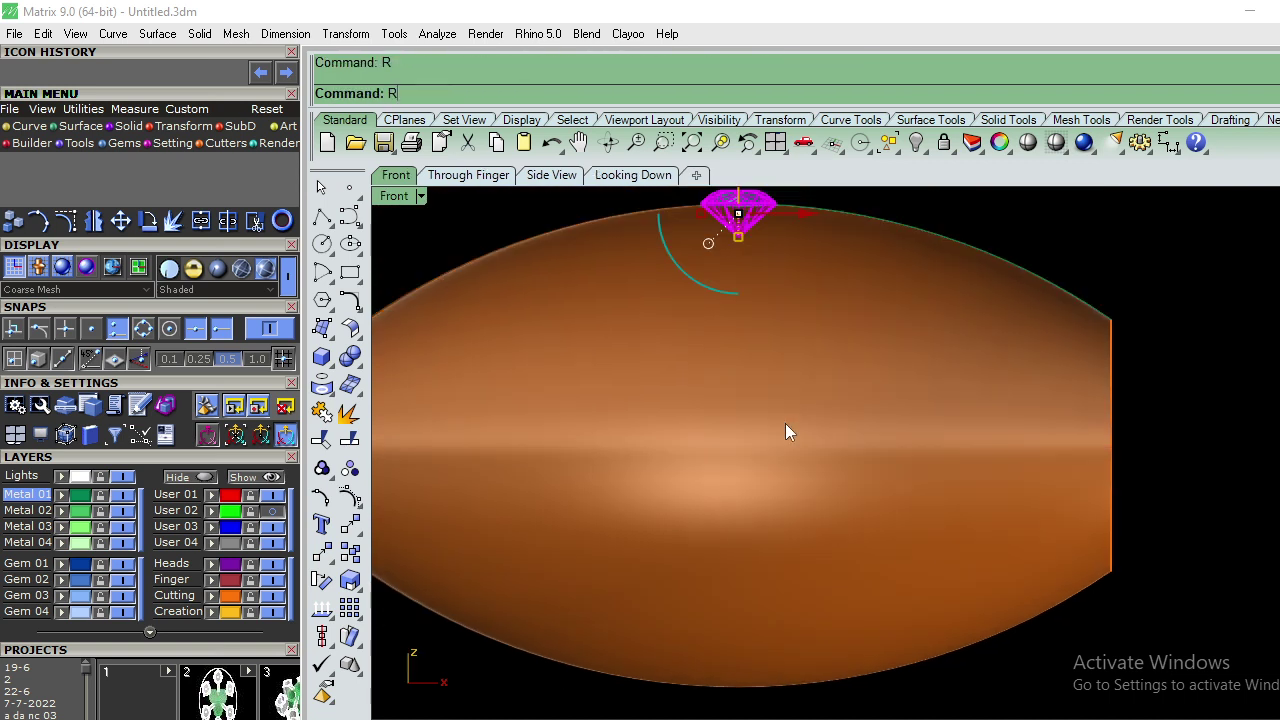
key(Return)
text(ap)
key(Return)
text(0)
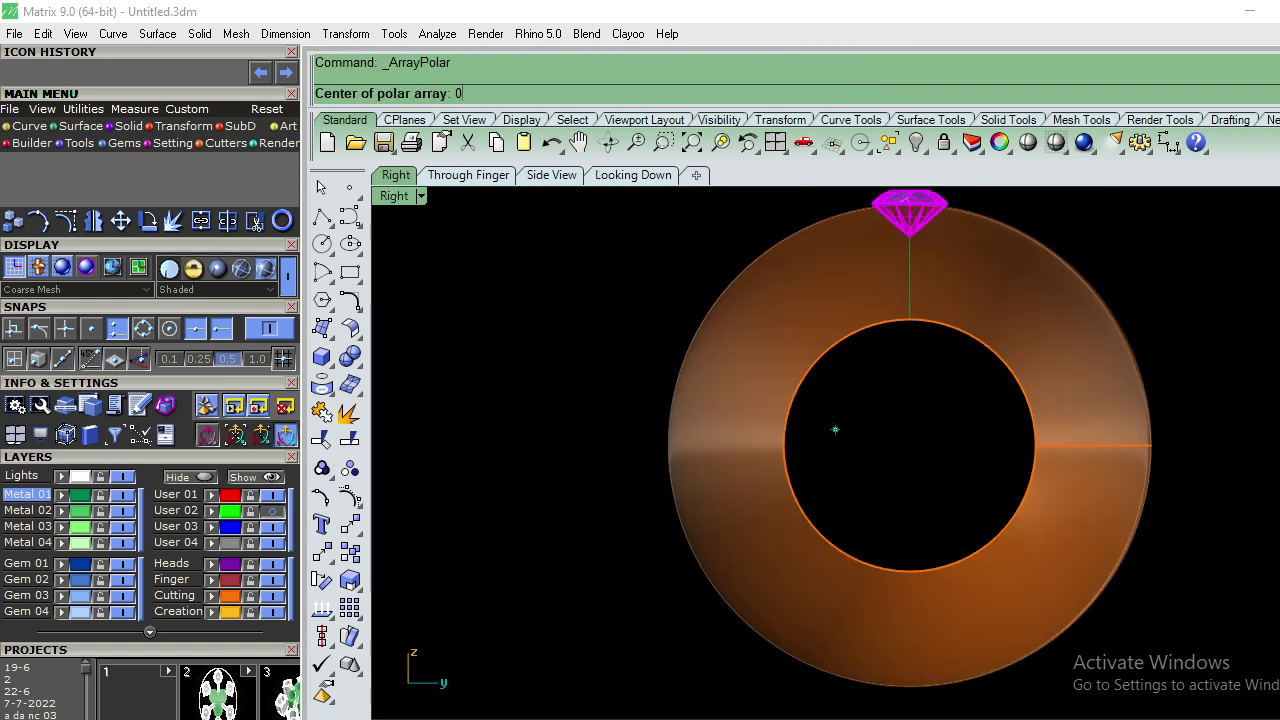
key(Return)
text(17)
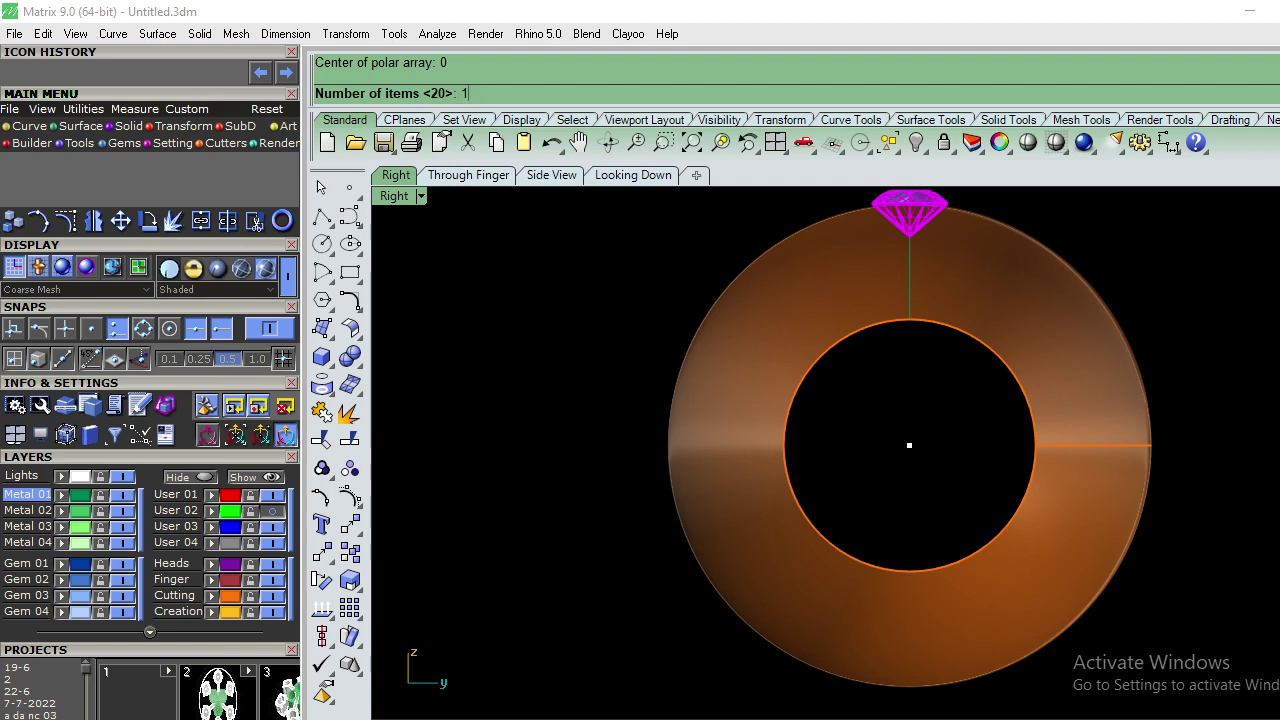
key(Return)
key(Return)
key(Return)
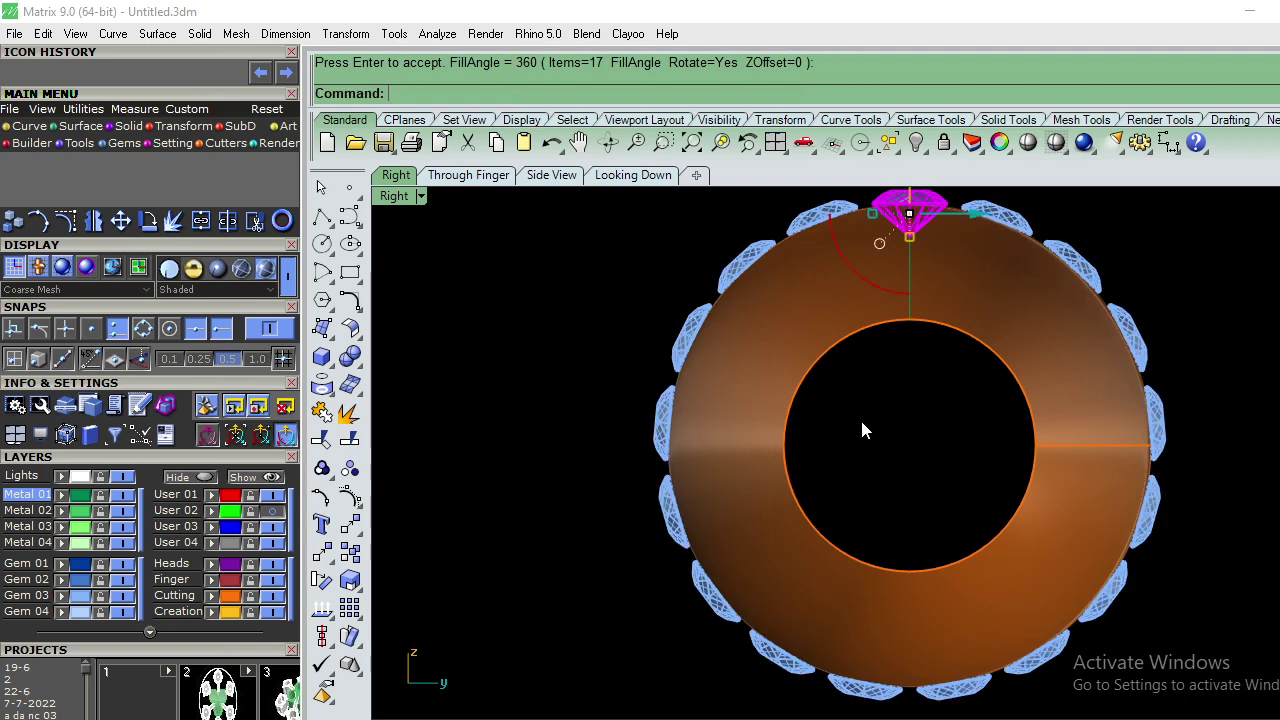
text(T)
key(Return)
scroll(830, 404, down, 2)
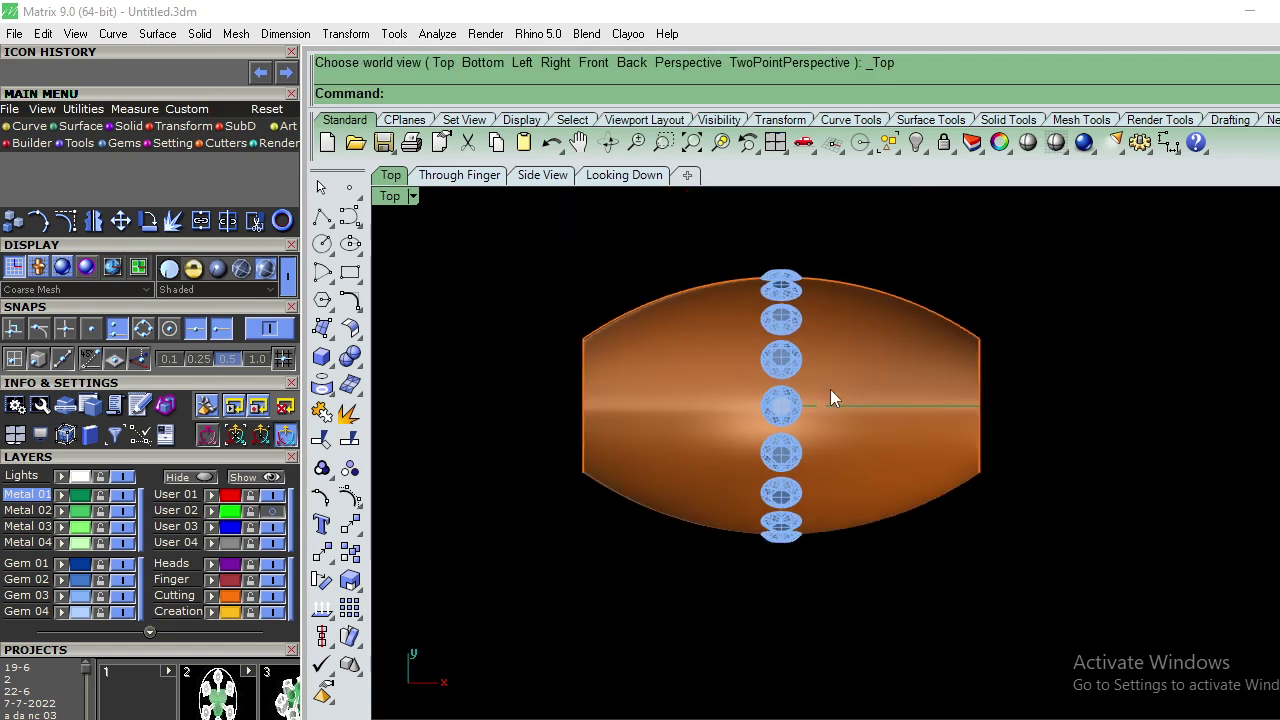
Step: Select the 17 ring gems and switch the view to wireframe display
click(80, 596)
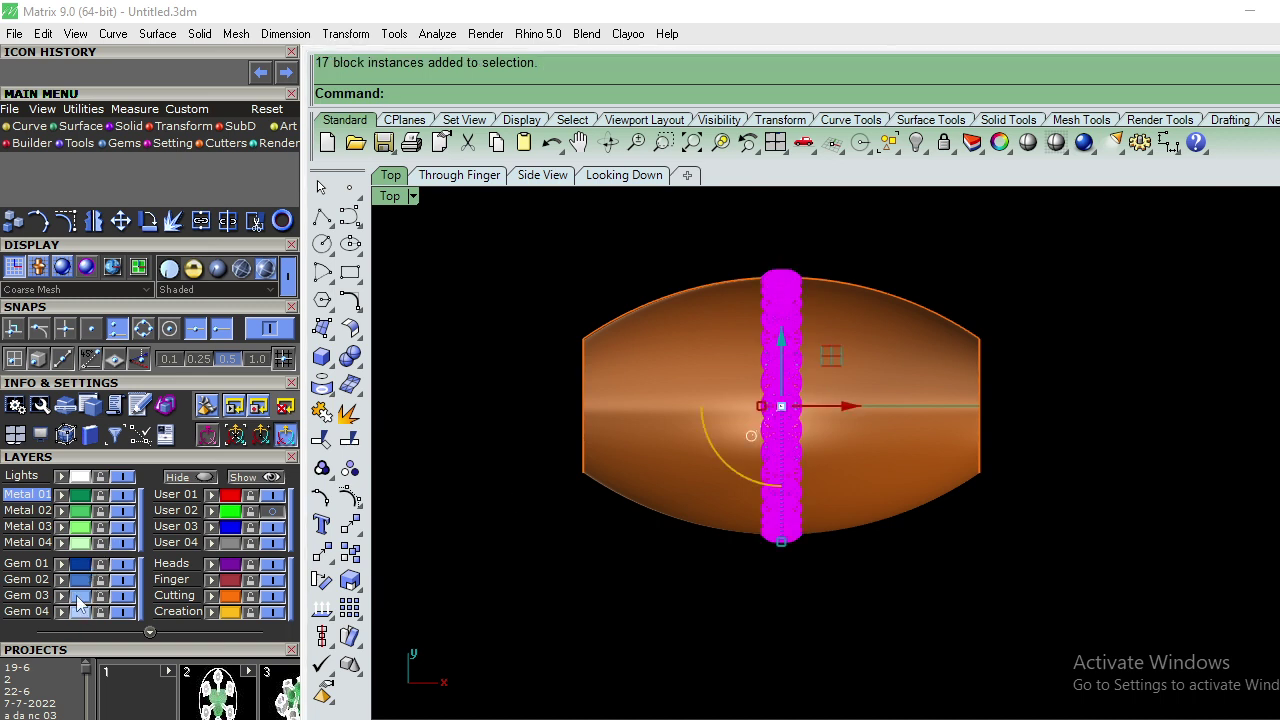
click(411, 196)
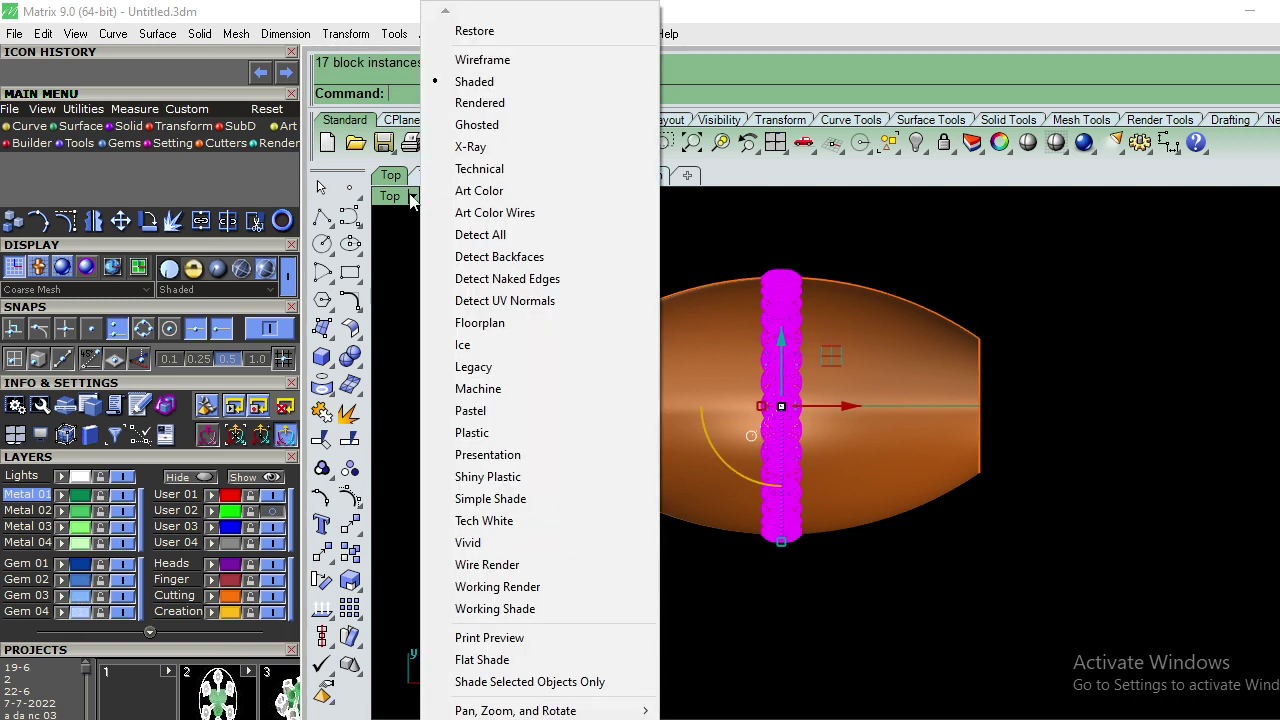
click(494, 62)
scroll(912, 258, up, 2)
click(913, 265)
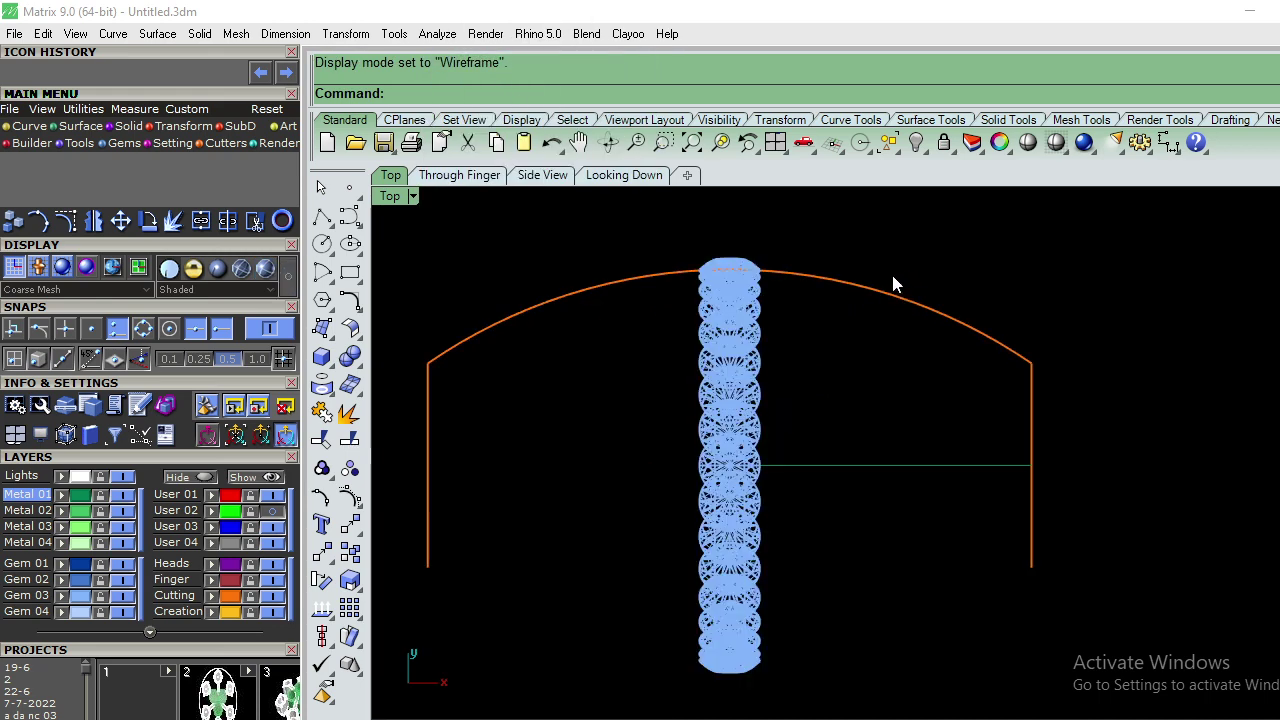
scroll(867, 314, up, 3)
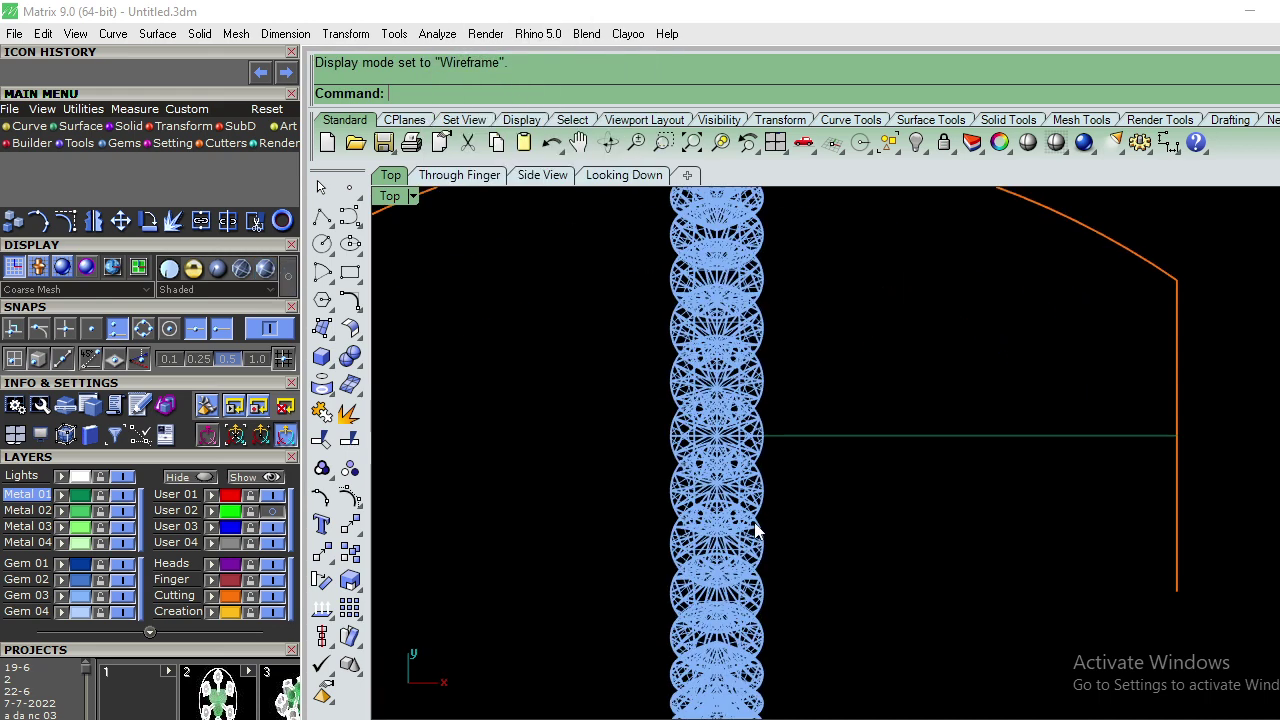
scroll(811, 475, down, 3)
Step: Return the Perspective view to Shaded display and select the barrel surface
key(ctrl+F4)
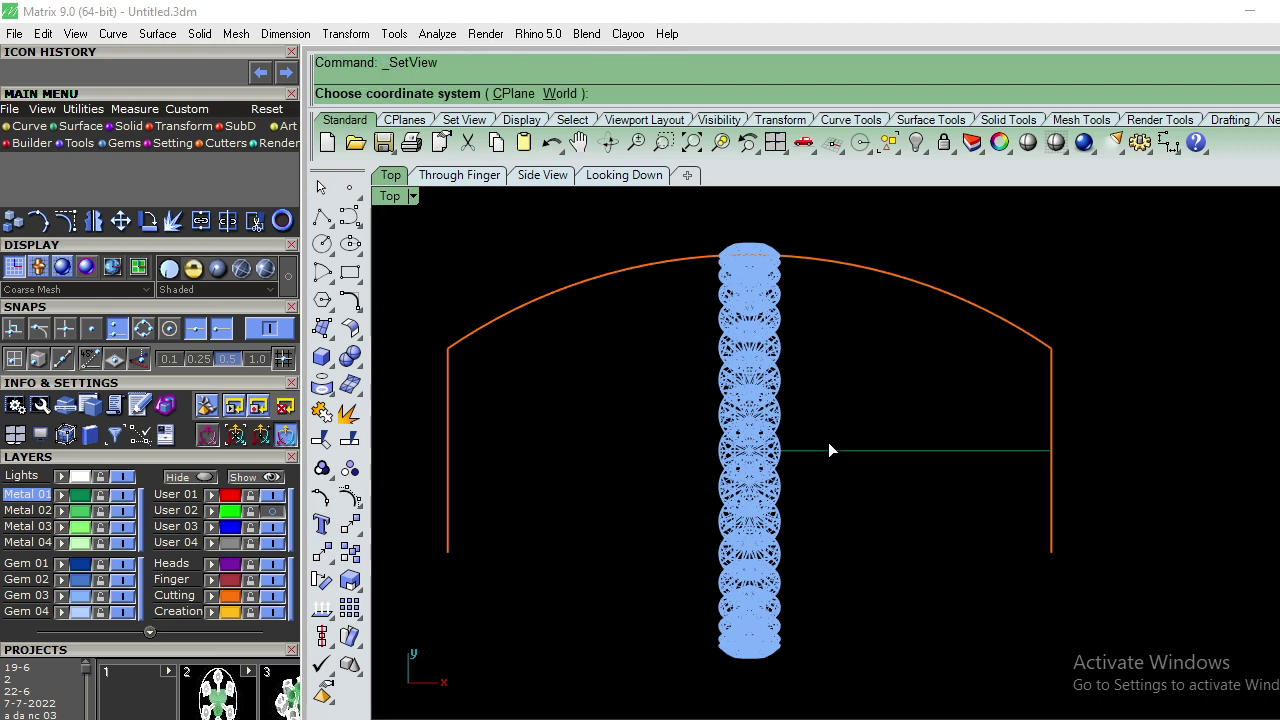
scroll(868, 392, up, 2)
right_drag(855, 360, 806, 363)
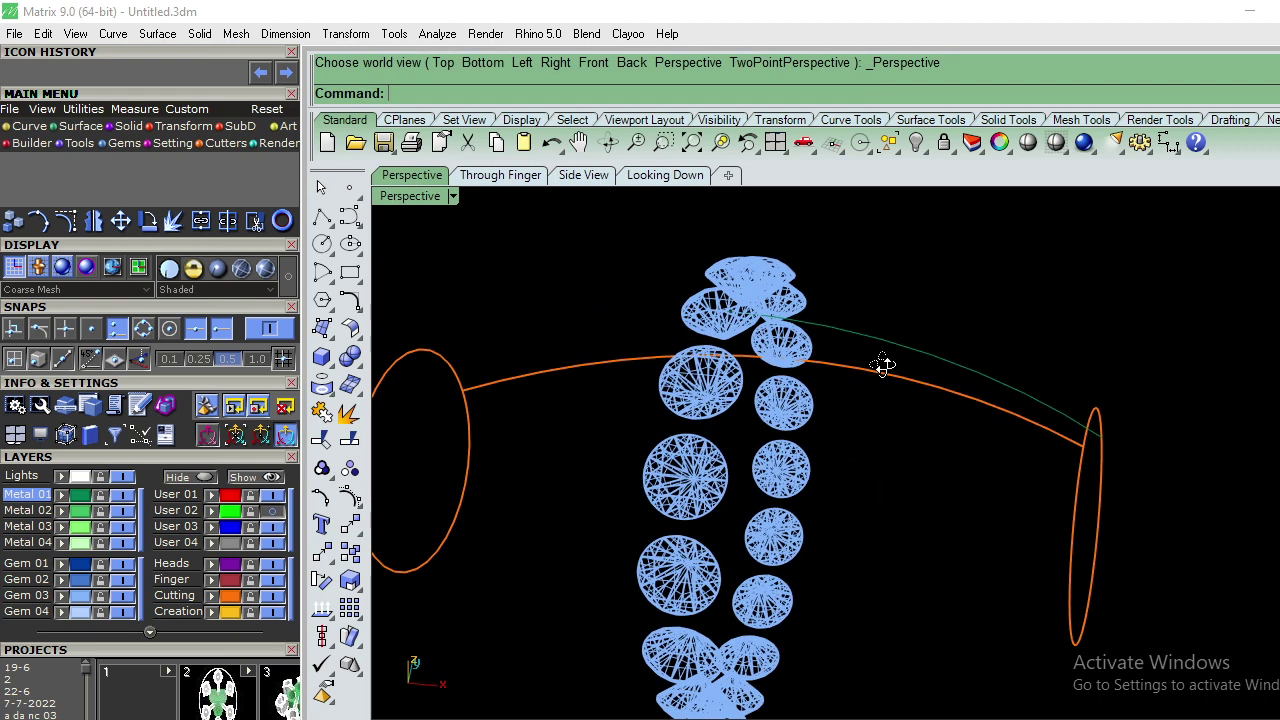
click(432, 206)
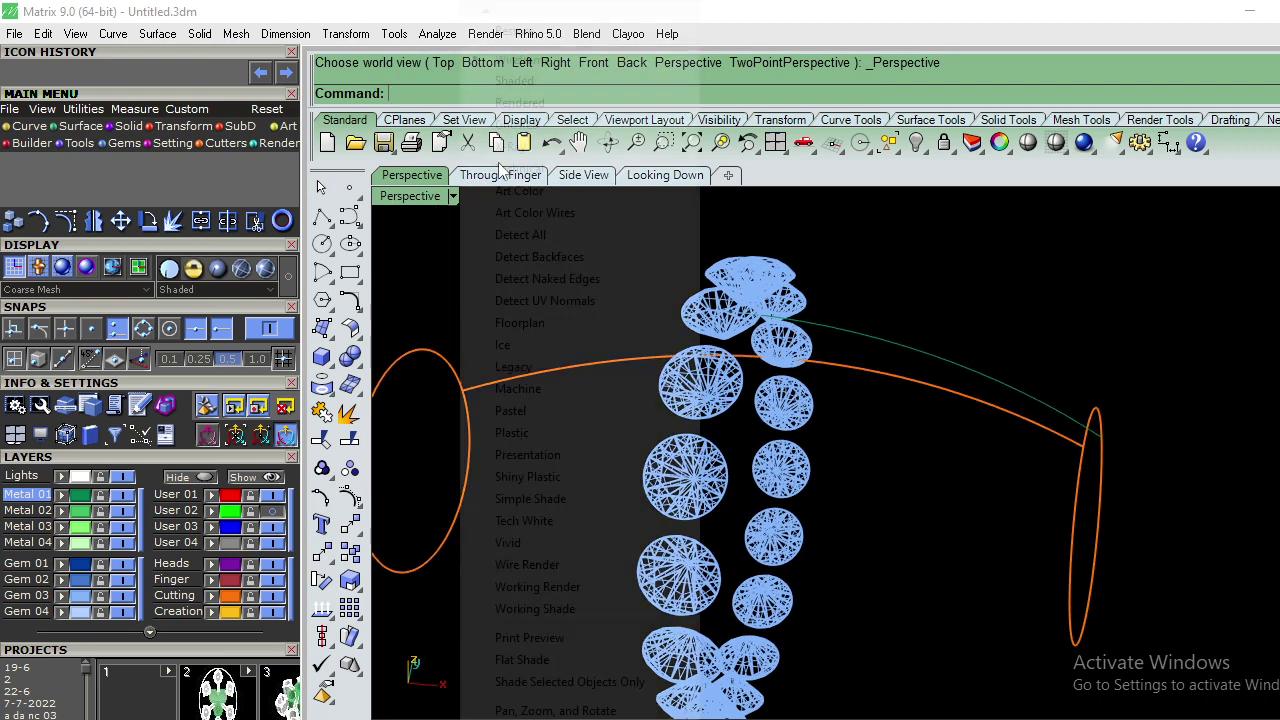
click(520, 80)
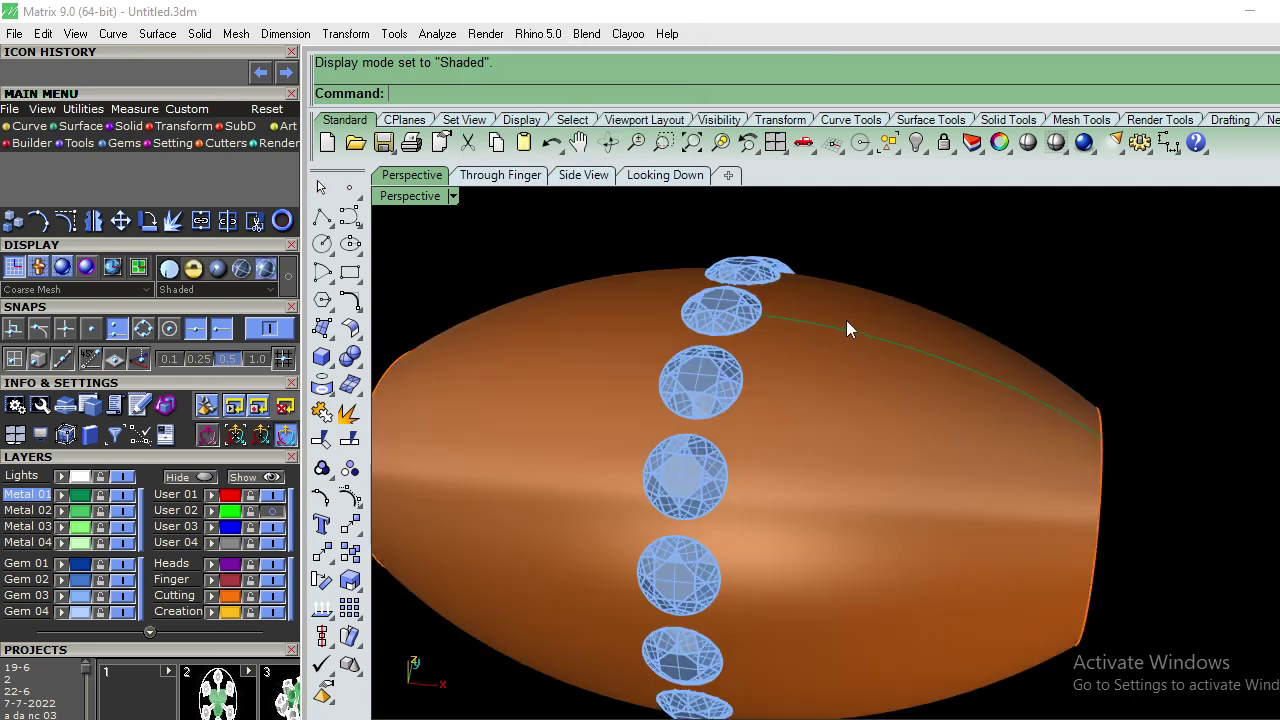
mouse_move(846, 329)
right_down()
mouse_move(771, 396)
mouse_move(770, 418)
right_up()
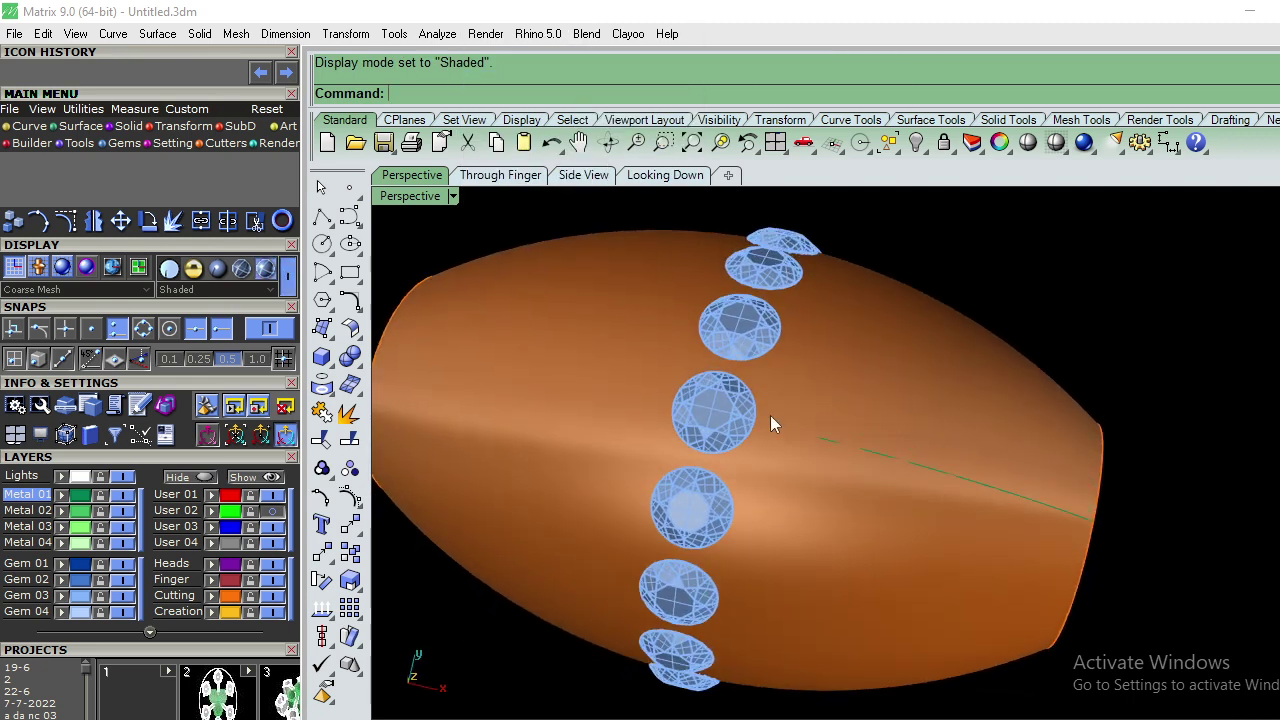
scroll(808, 418, up, 3)
click(810, 421)
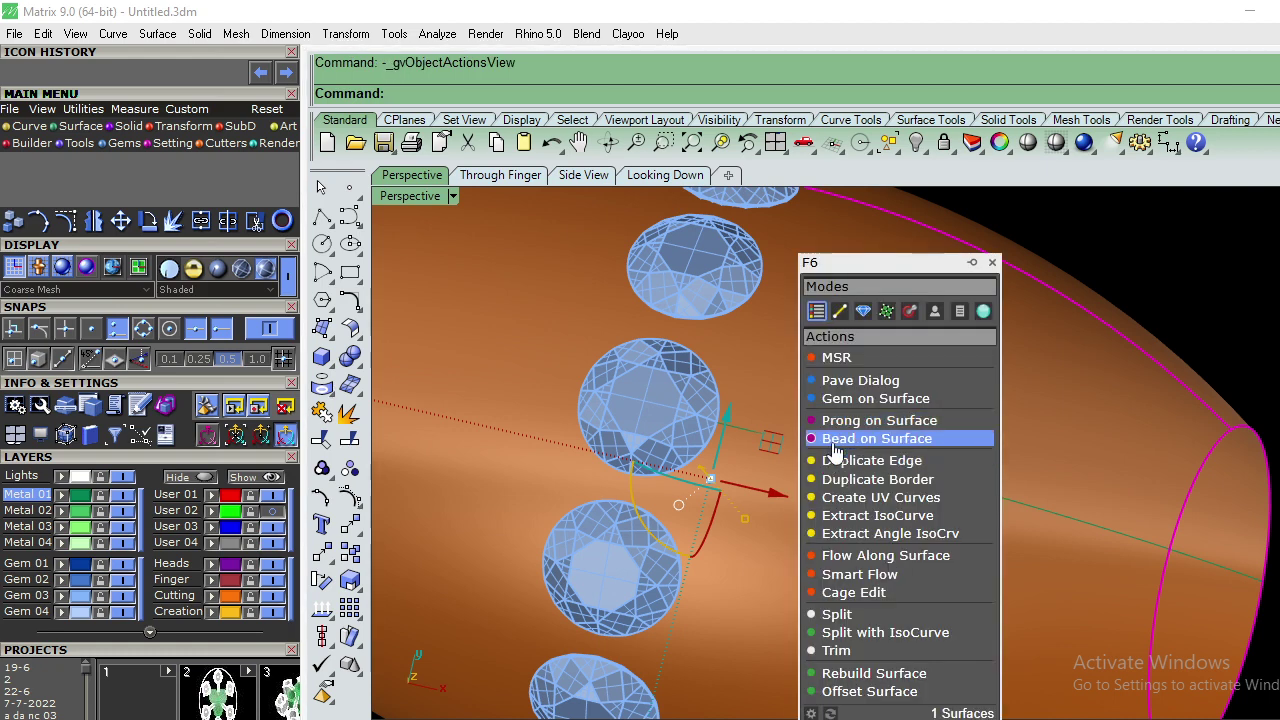
Step: Set up Gem on Surface along the barrel's lengthwise curve with Snap turned on
click(832, 400)
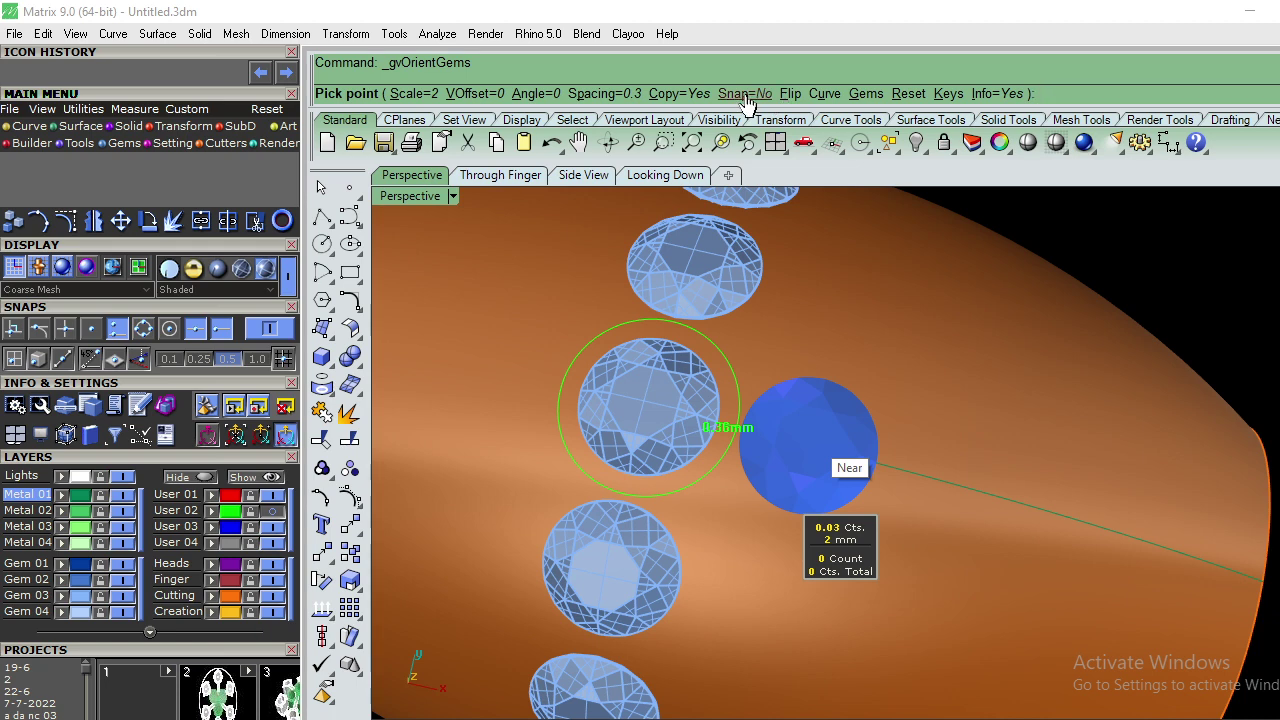
click(822, 94)
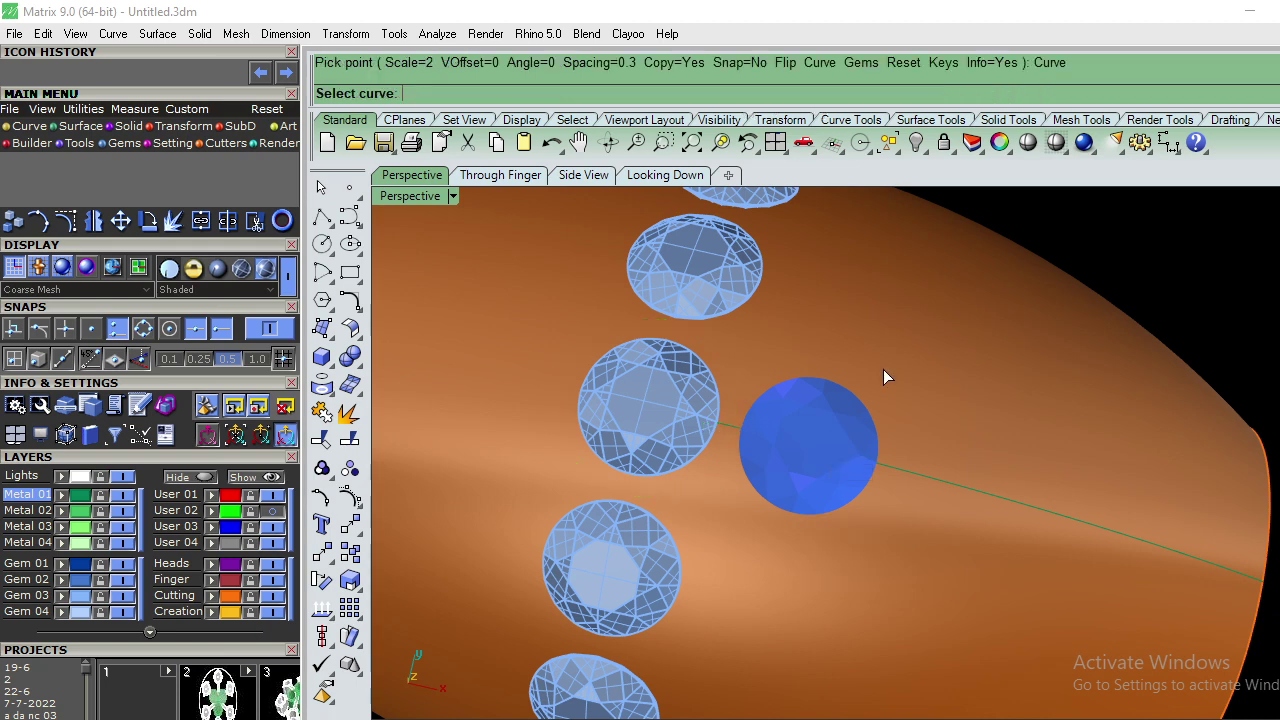
click(904, 473)
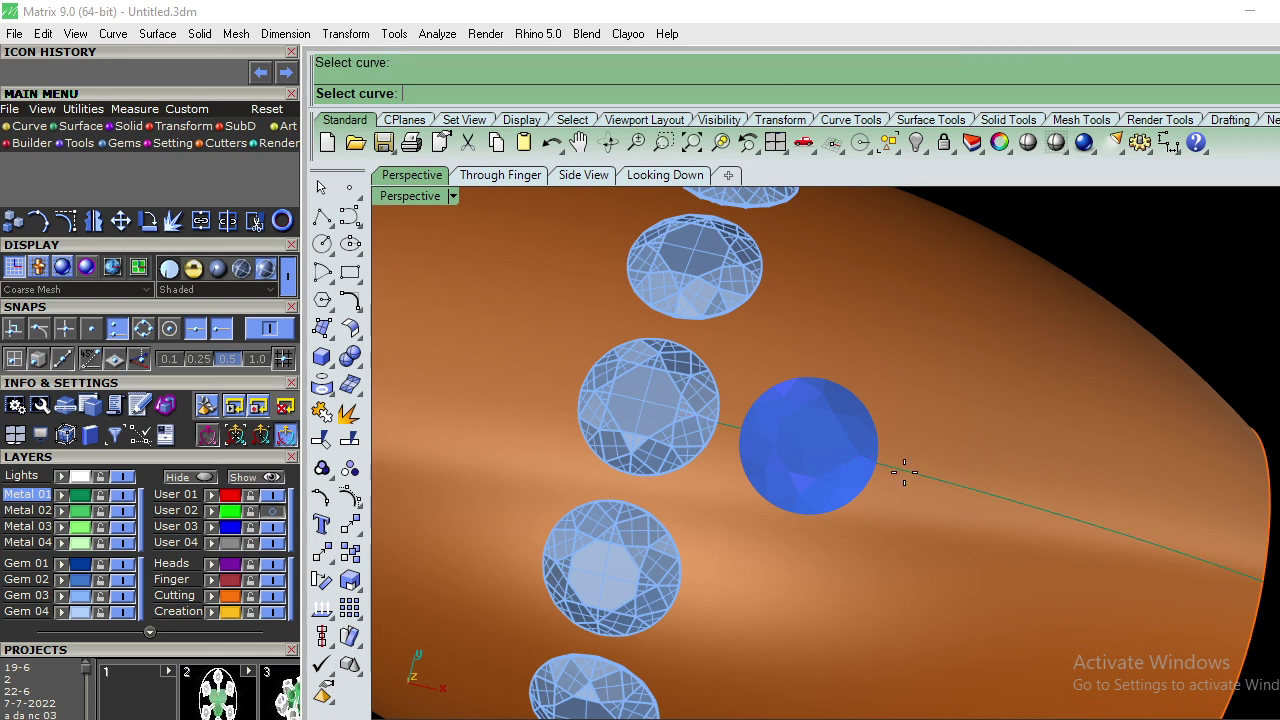
click(904, 473)
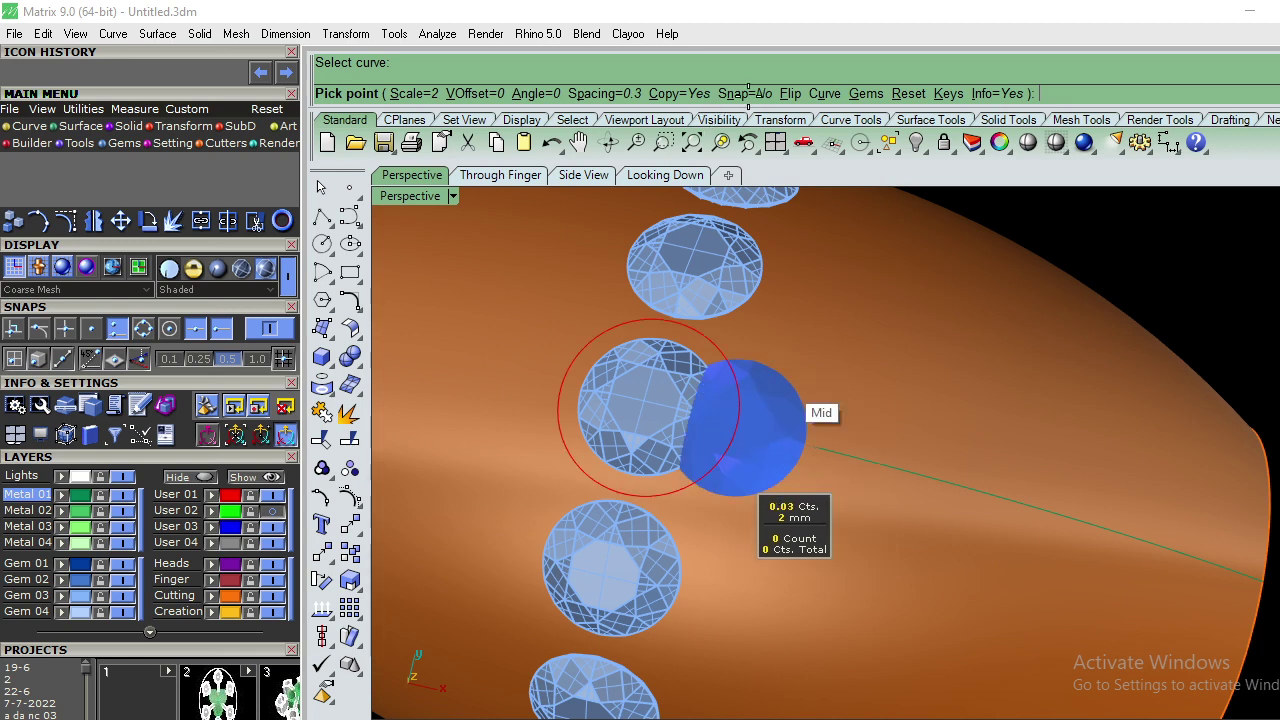
click(748, 93)
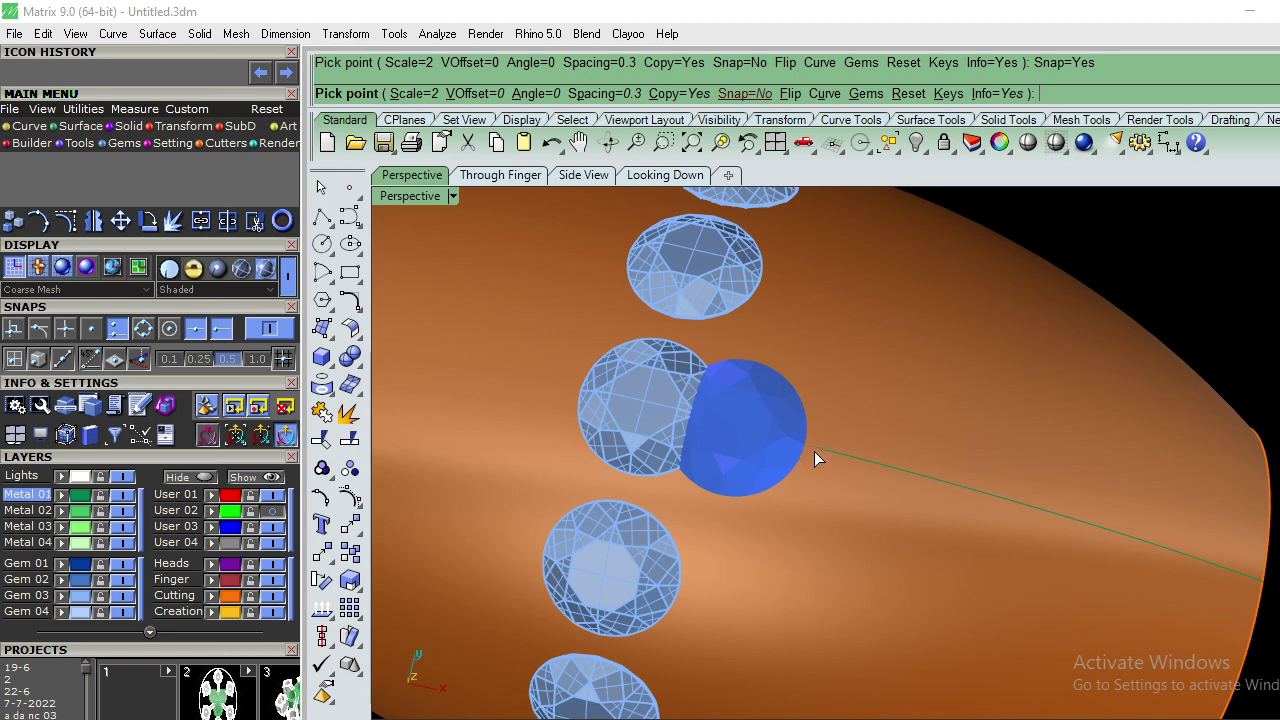
right_drag(814, 458, 785, 432)
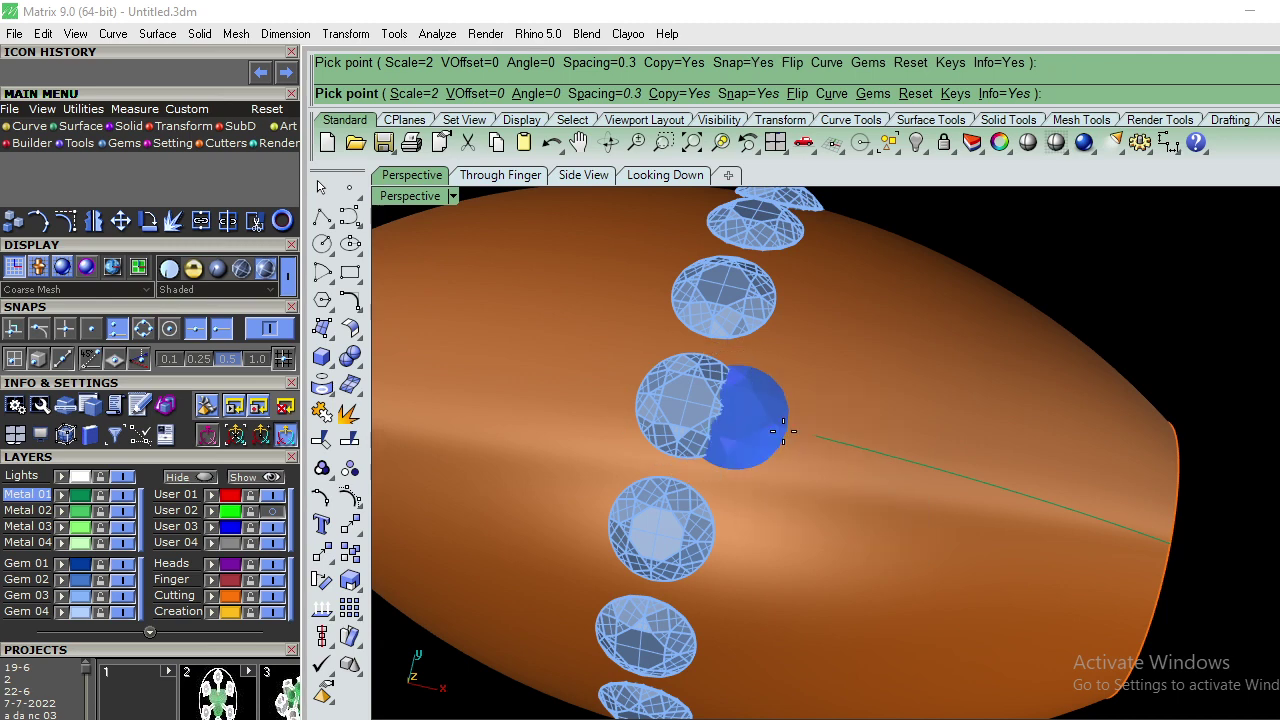
right_drag(783, 432, 829, 440)
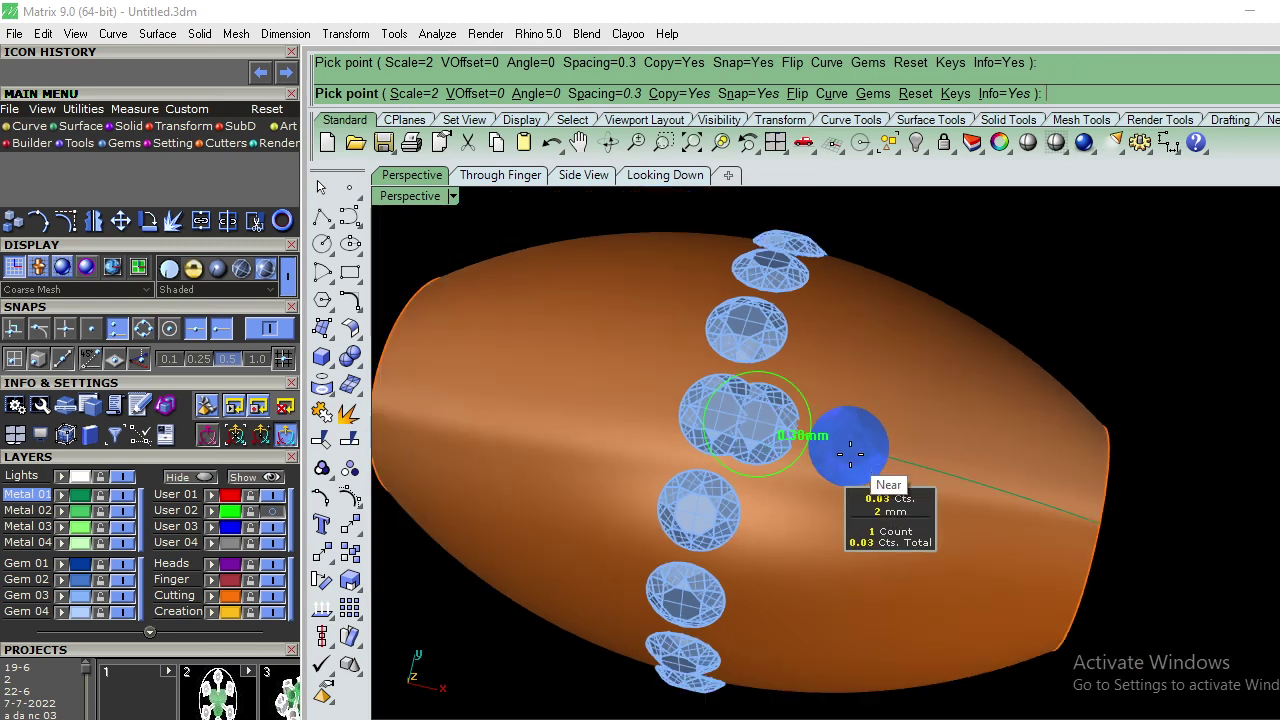
key(Escape)
Step: Place two gems along the curve beside the middle gem, then select everything
click(767, 425)
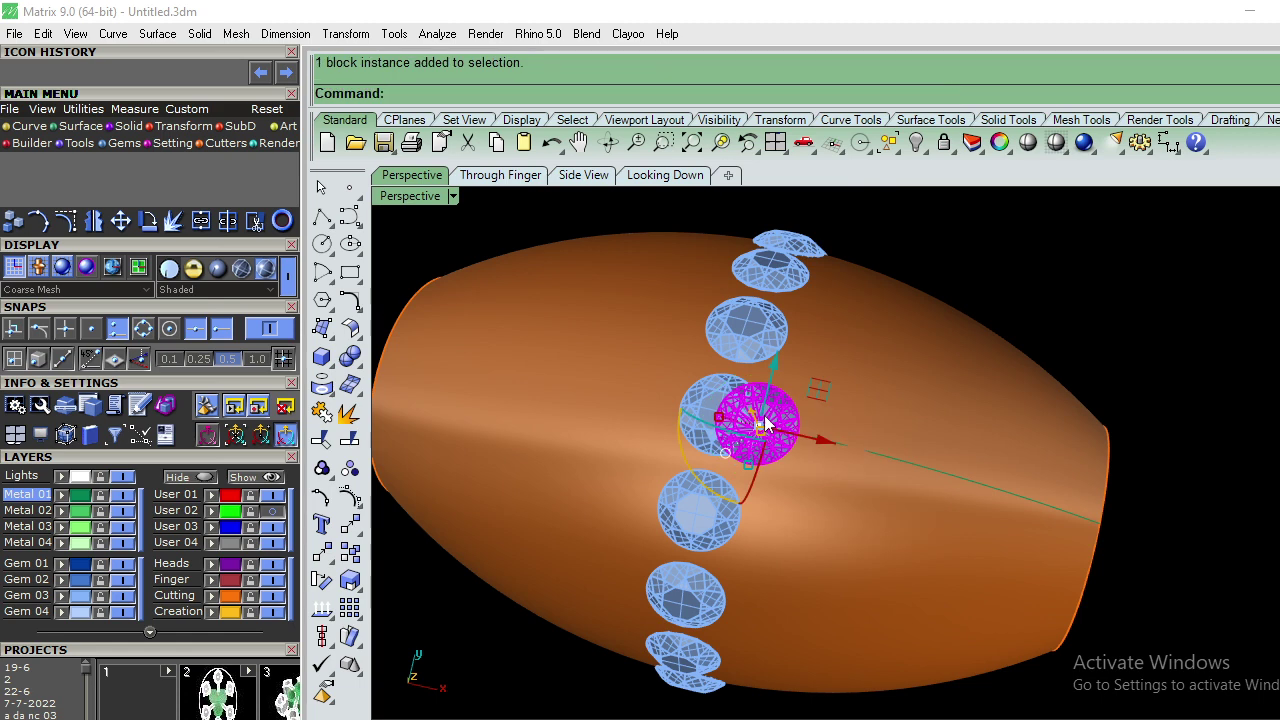
right_click(812, 411)
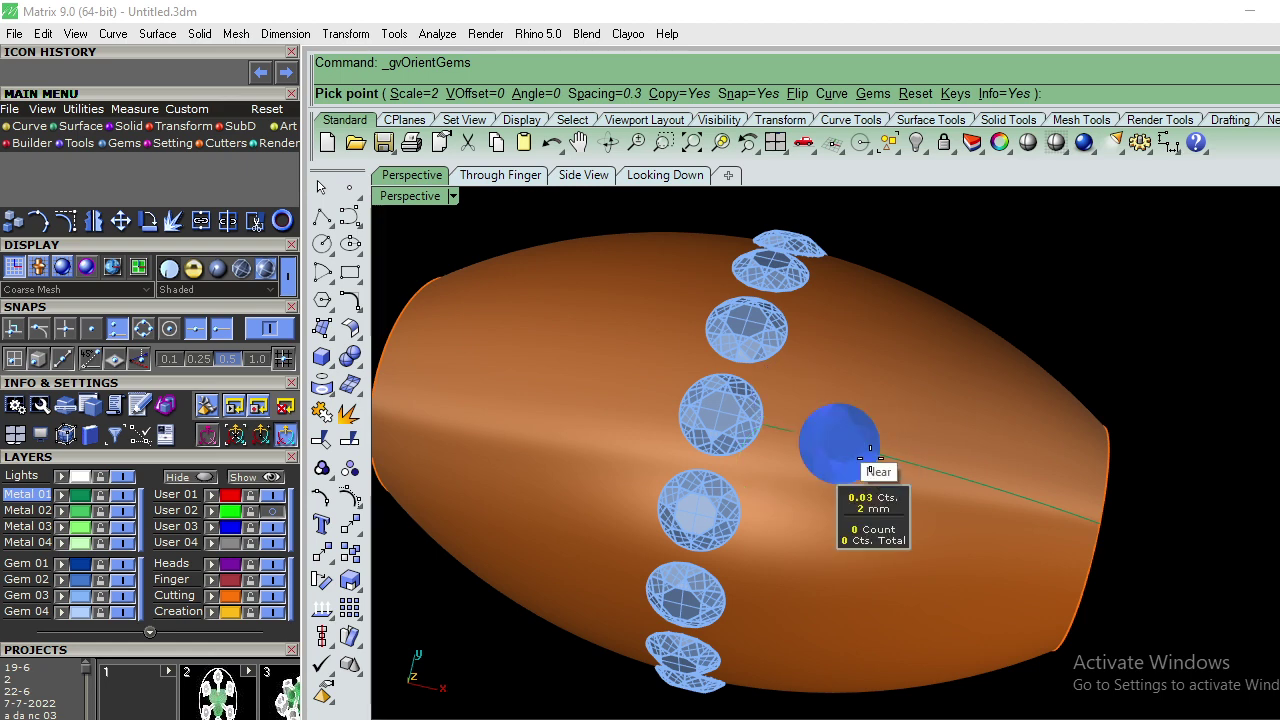
click(818, 447)
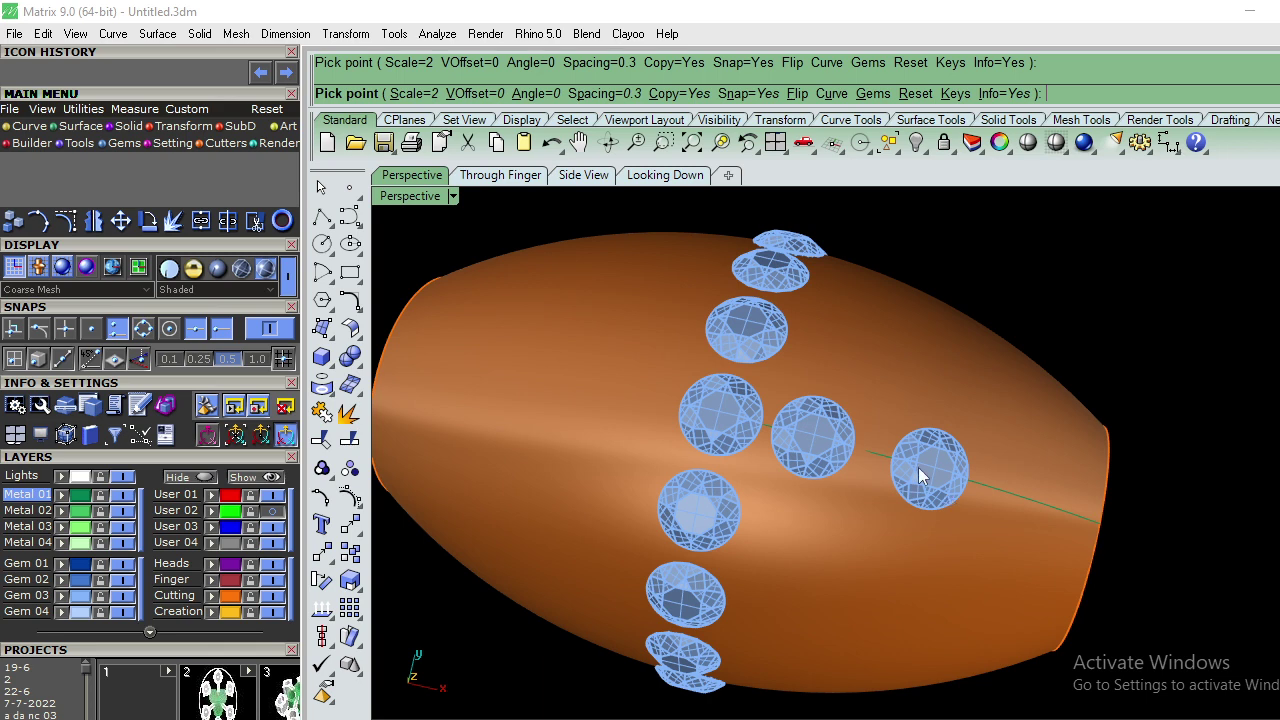
click(920, 474)
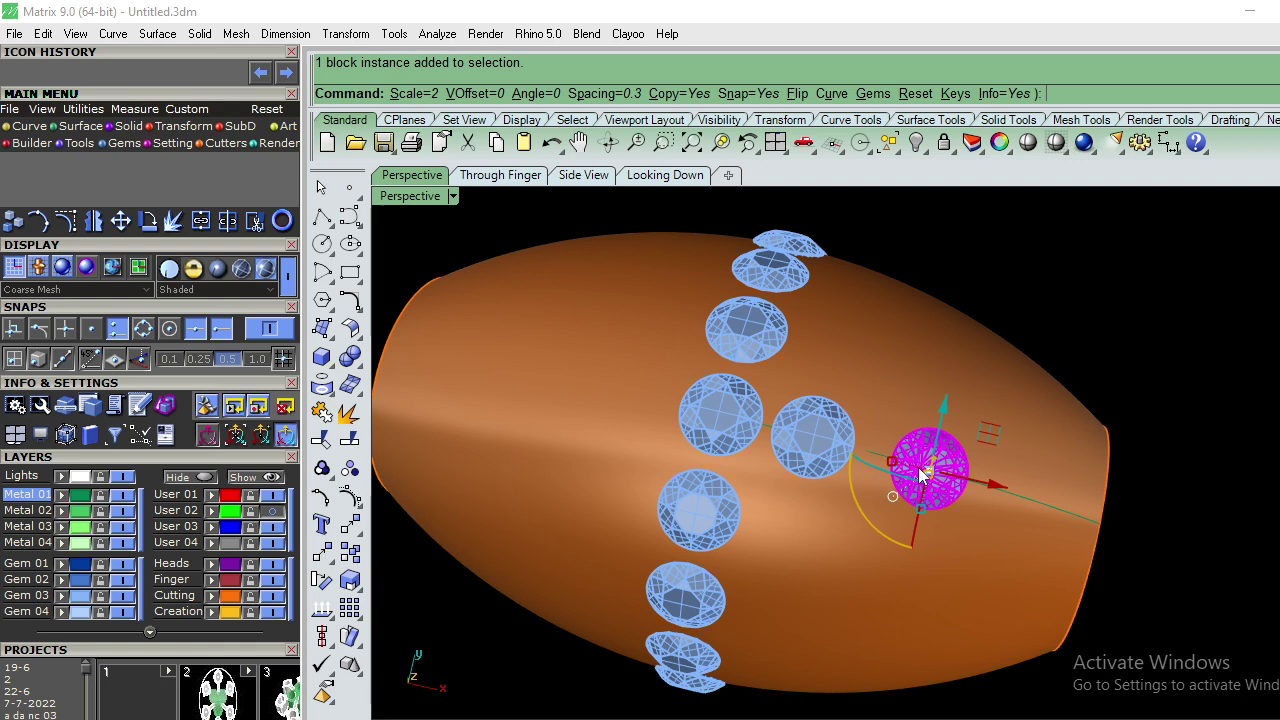
scroll(922, 474, down, 2)
key(ctrl+a)
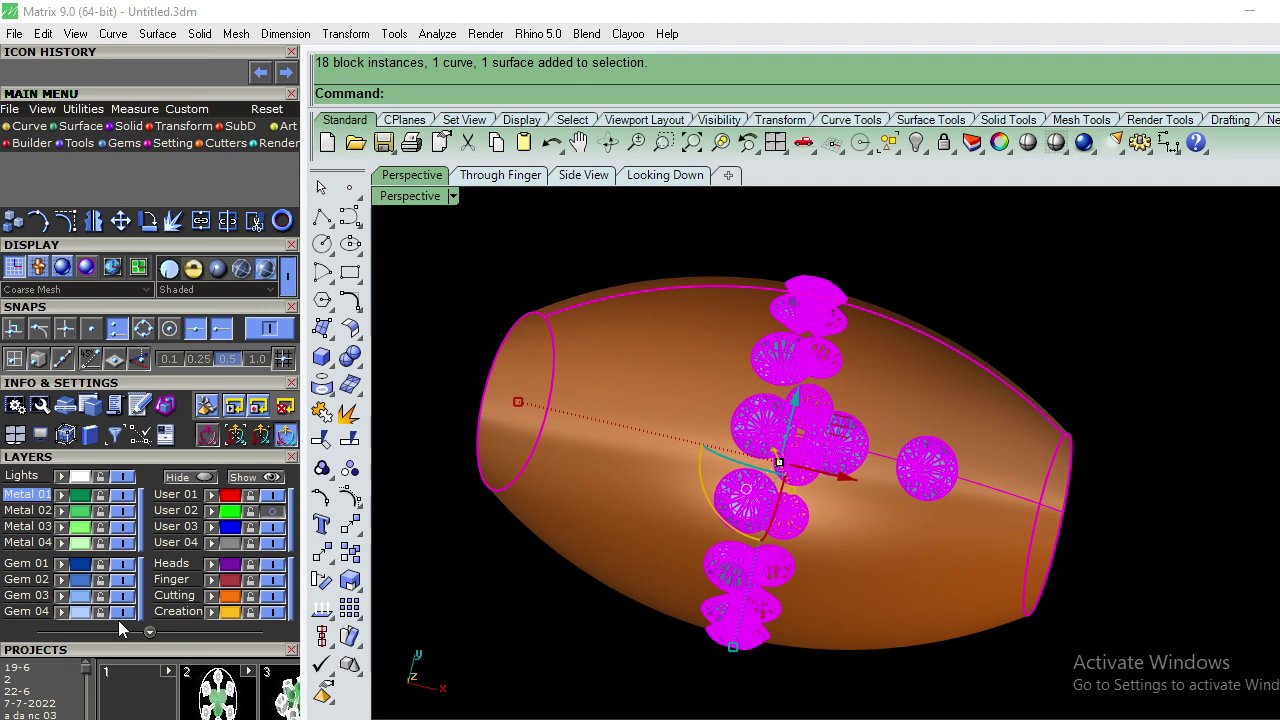
Step: Save the bead into Projects slot 1
drag(119, 622, 110, 696)
drag(145, 645, 120, 441)
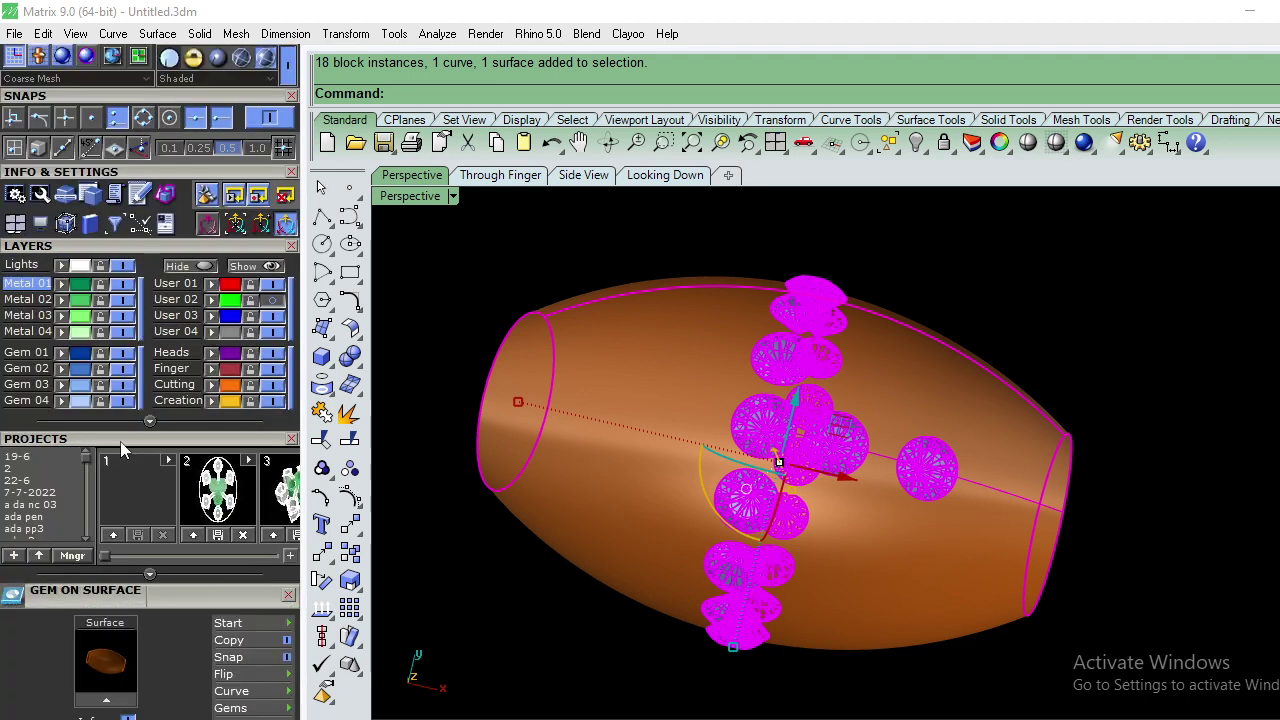
click(116, 535)
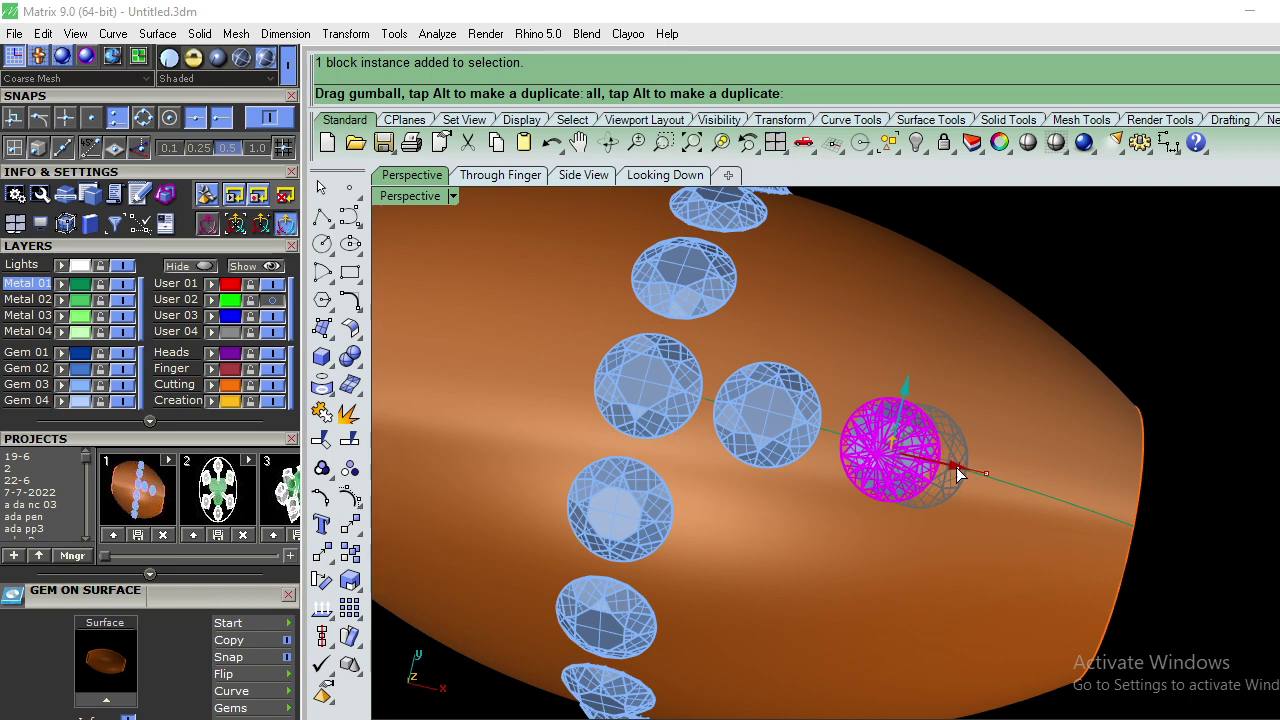
Step: Slide the outer lengthwise gem closer to its neighbour and select the barrel surface
drag(958, 474, 956, 474)
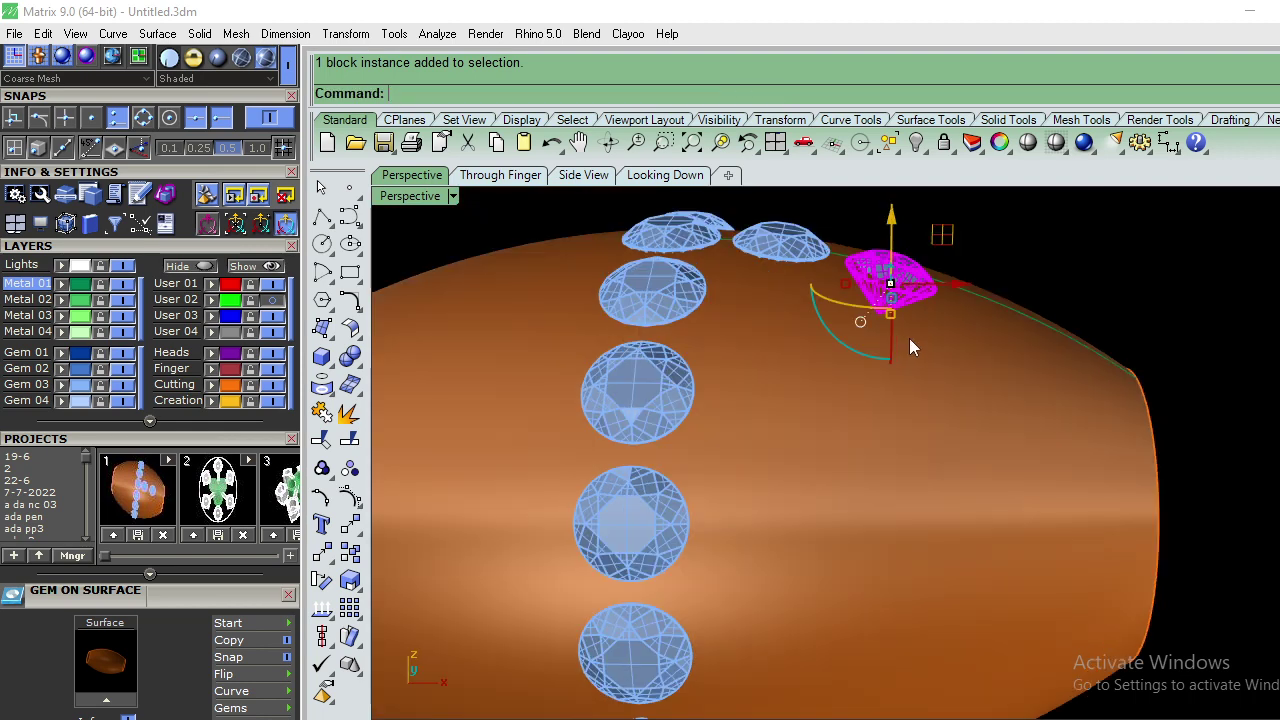
scroll(909, 338, up, 3)
scroll(903, 297, up, 2)
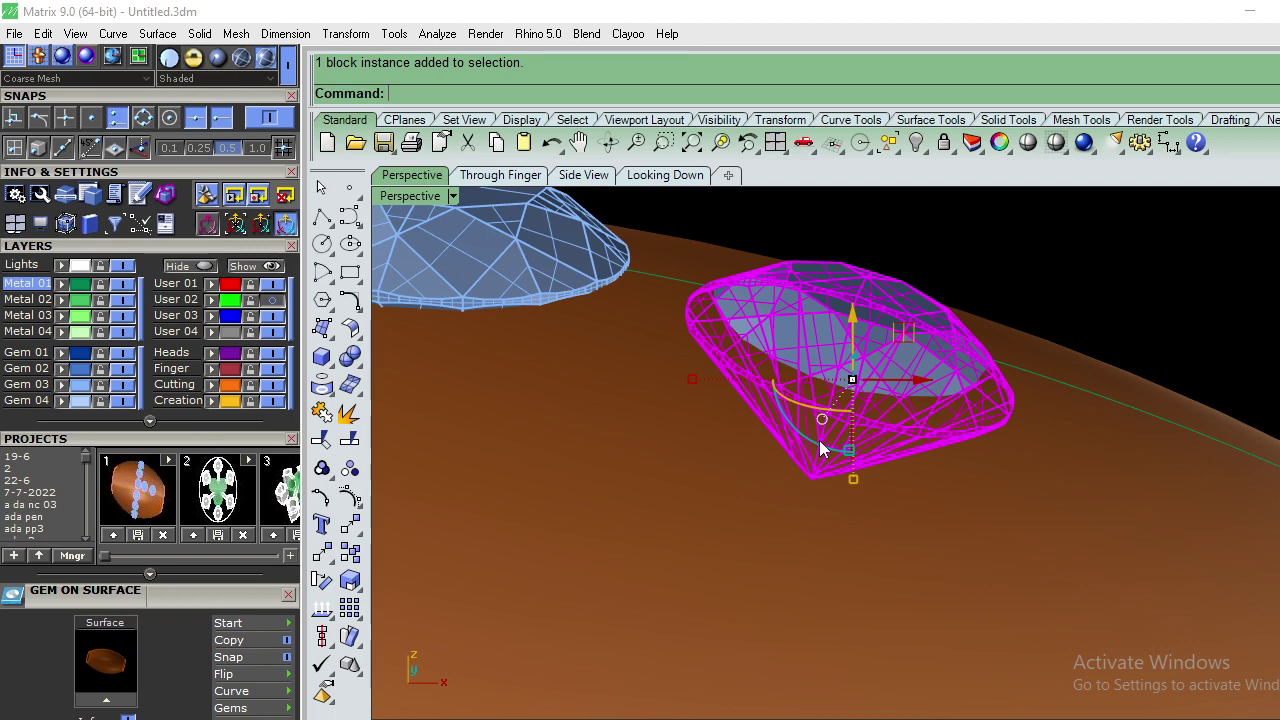
scroll(819, 440, down, 3)
scroll(961, 453, up, 3)
click(955, 396)
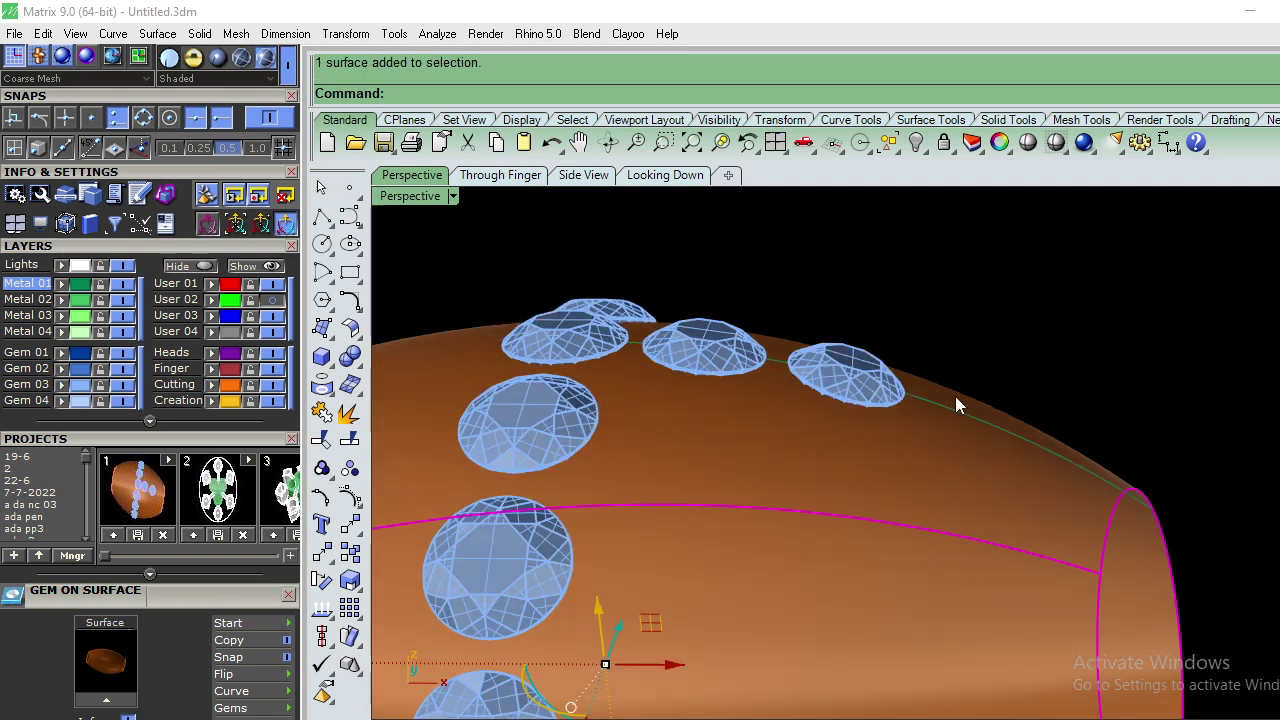
right_drag(955, 404, 981, 512)
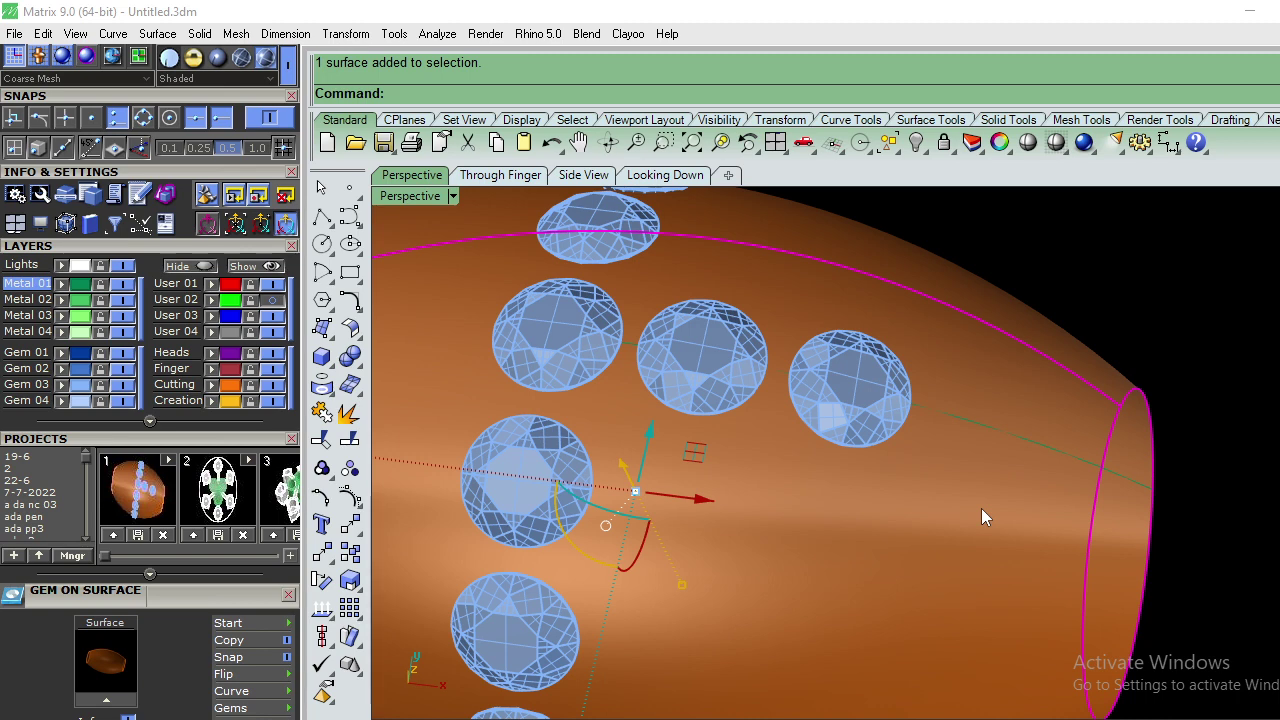
Step: Add two more row gems toward the barrel's end, select the row, and view from Right
right_click(981, 516)
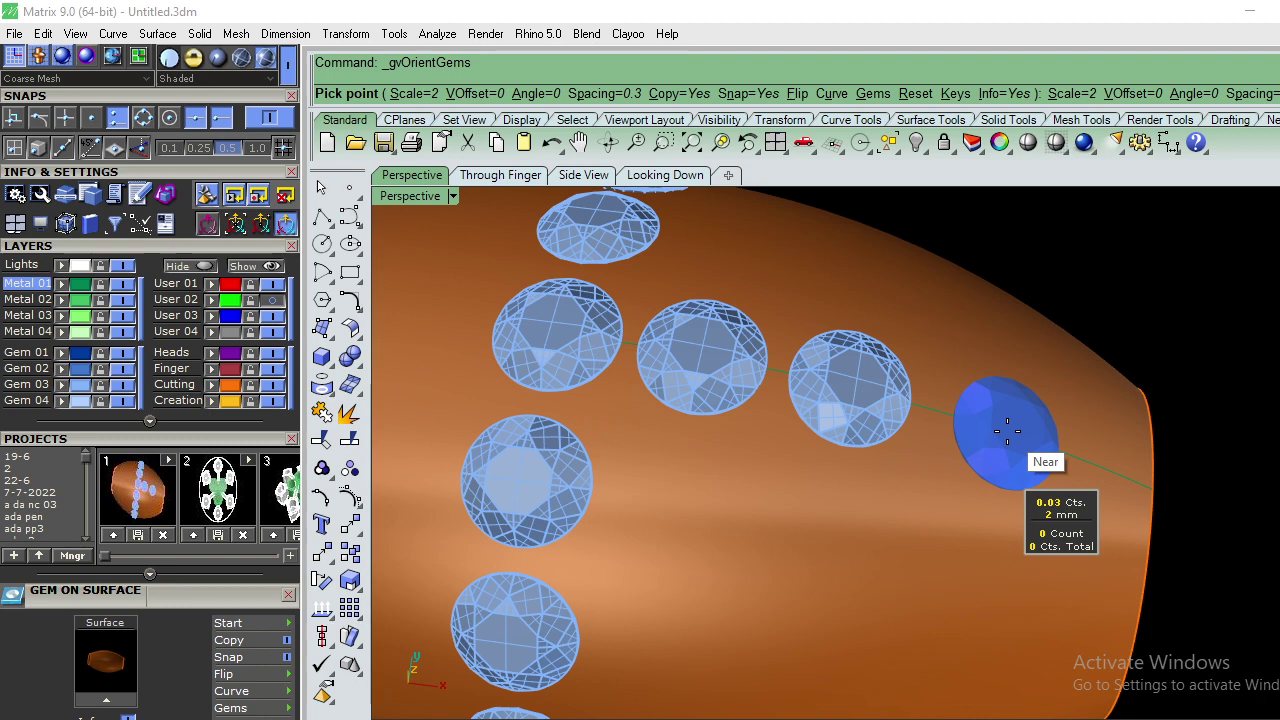
click(985, 430)
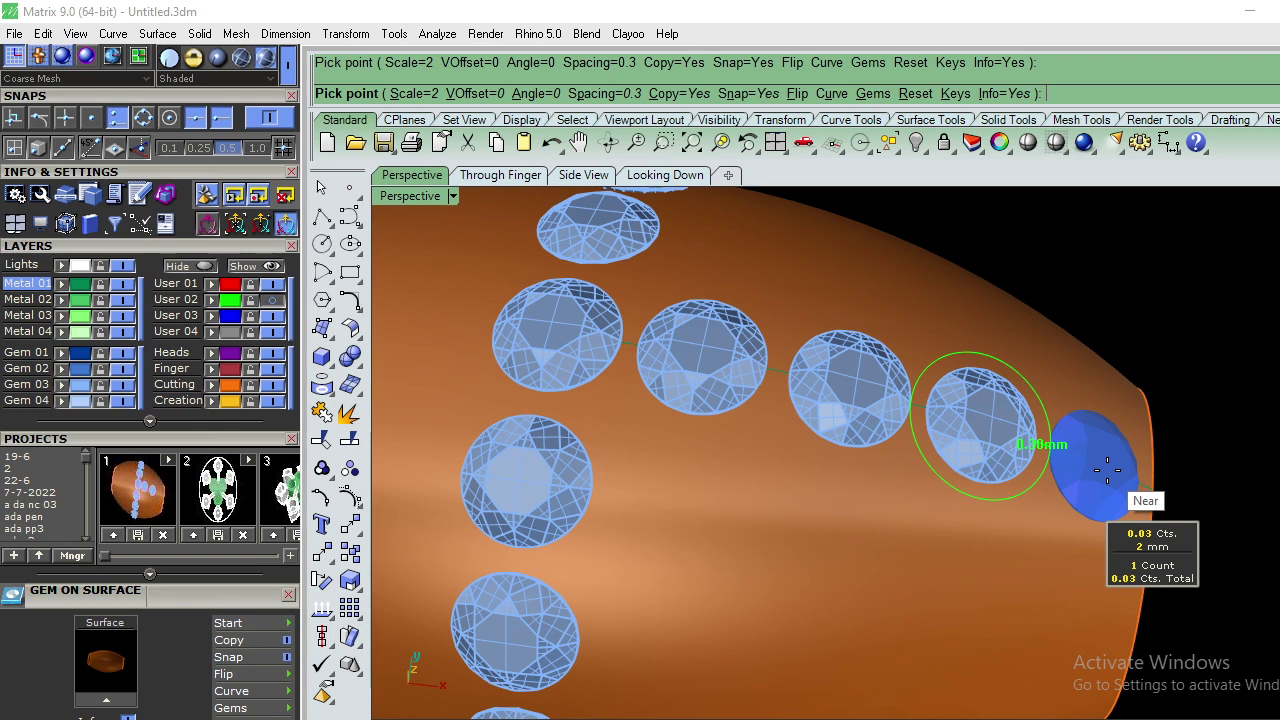
click(1107, 468)
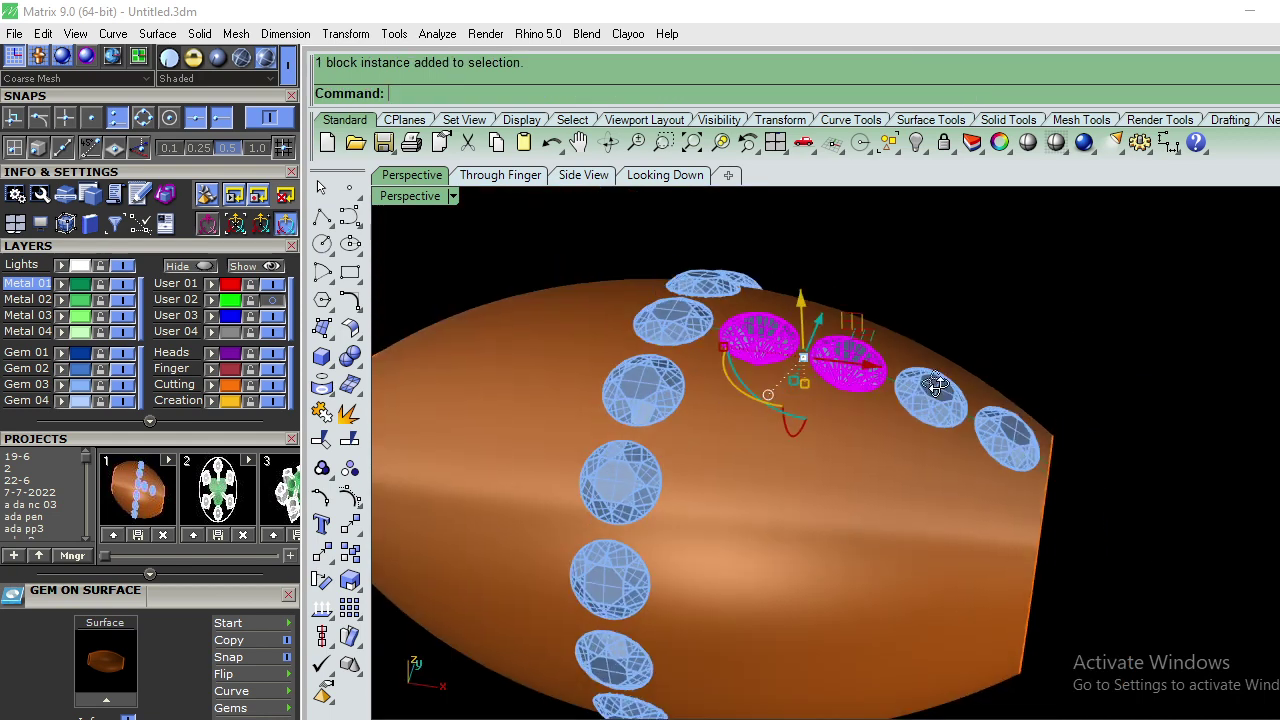
shift+click(935, 385)
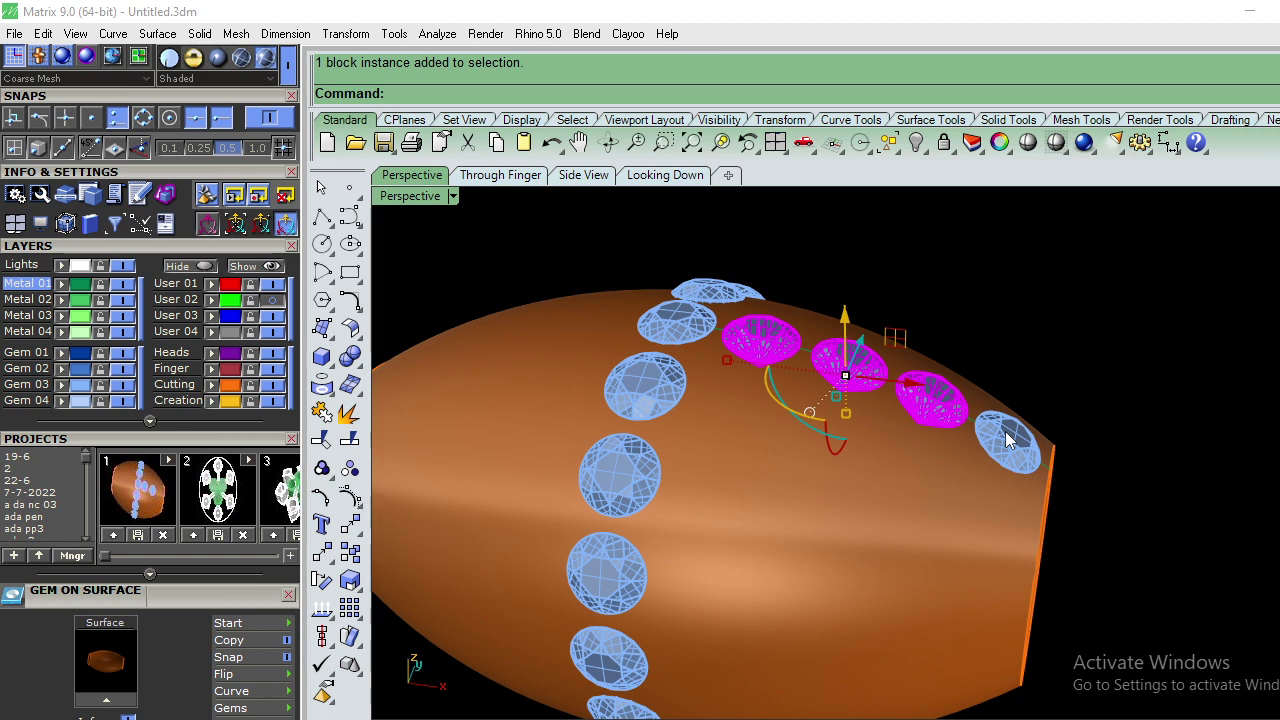
key(ctrl+F3)
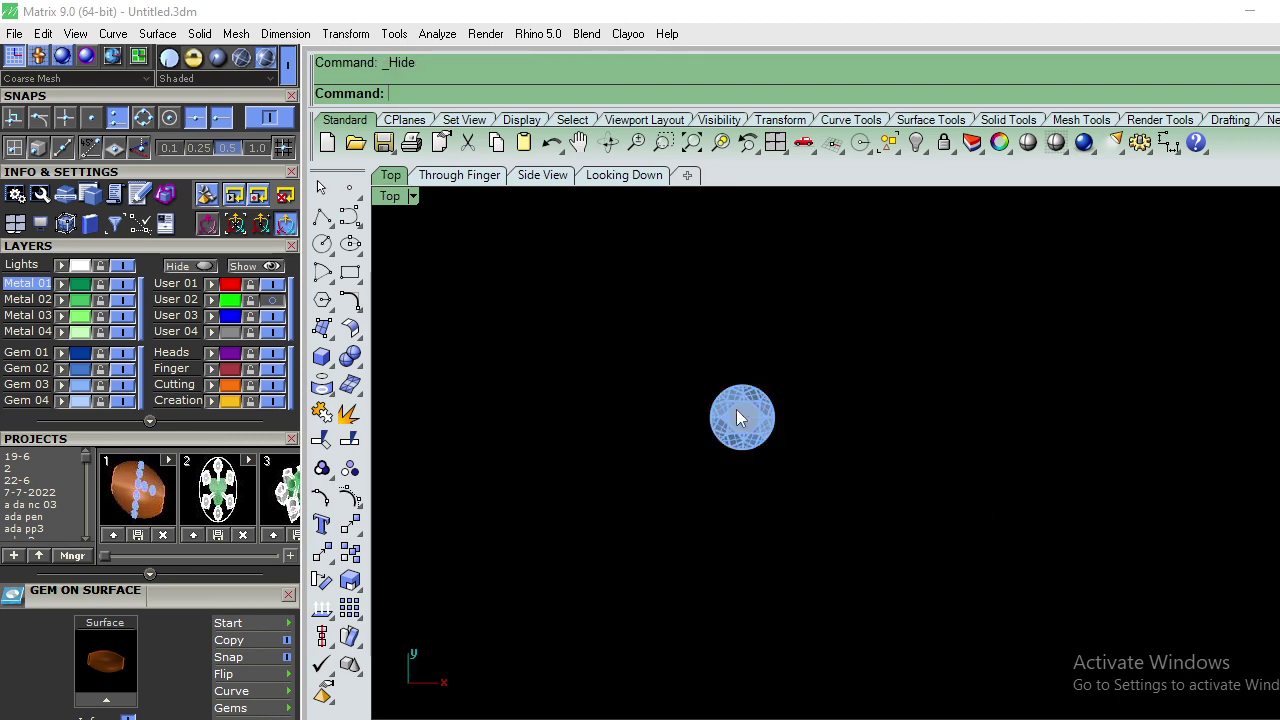
Step: Try a polar array from a clicked centre, entering 15 then 17 items
click(748, 440)
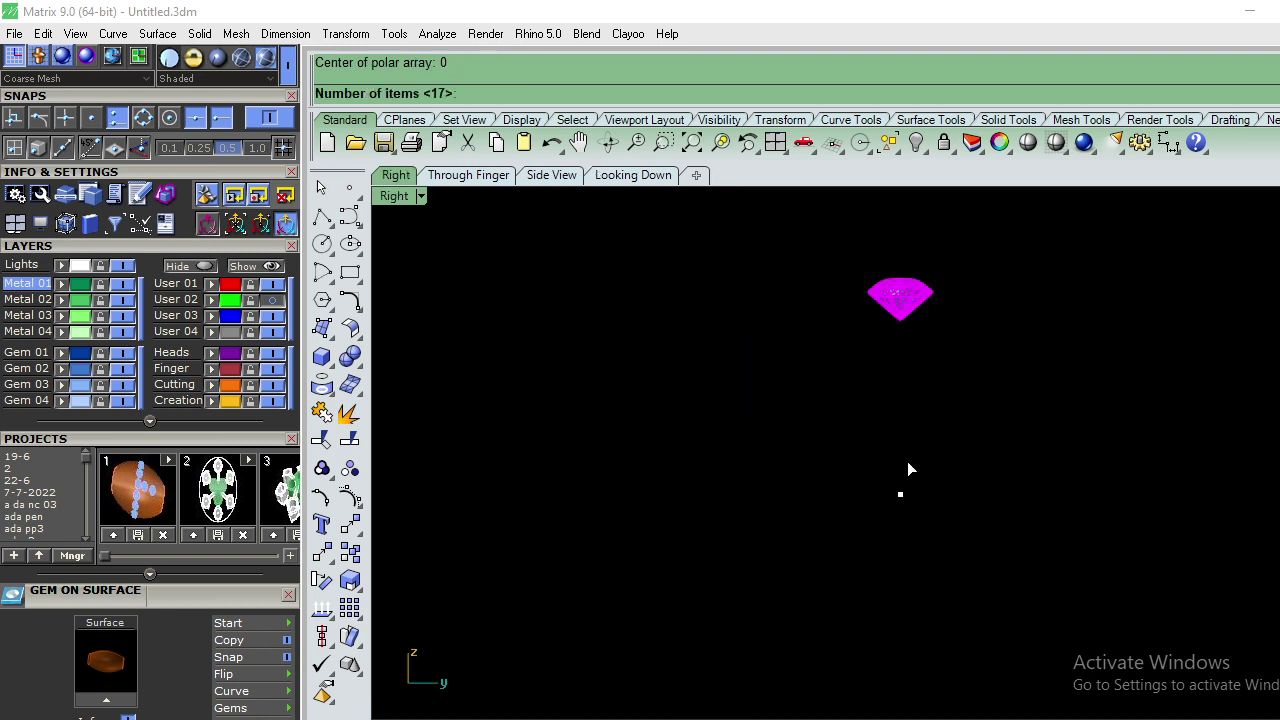
text(15)
key(Return)
text(1)
text(7)
key(Return)
key(Return)
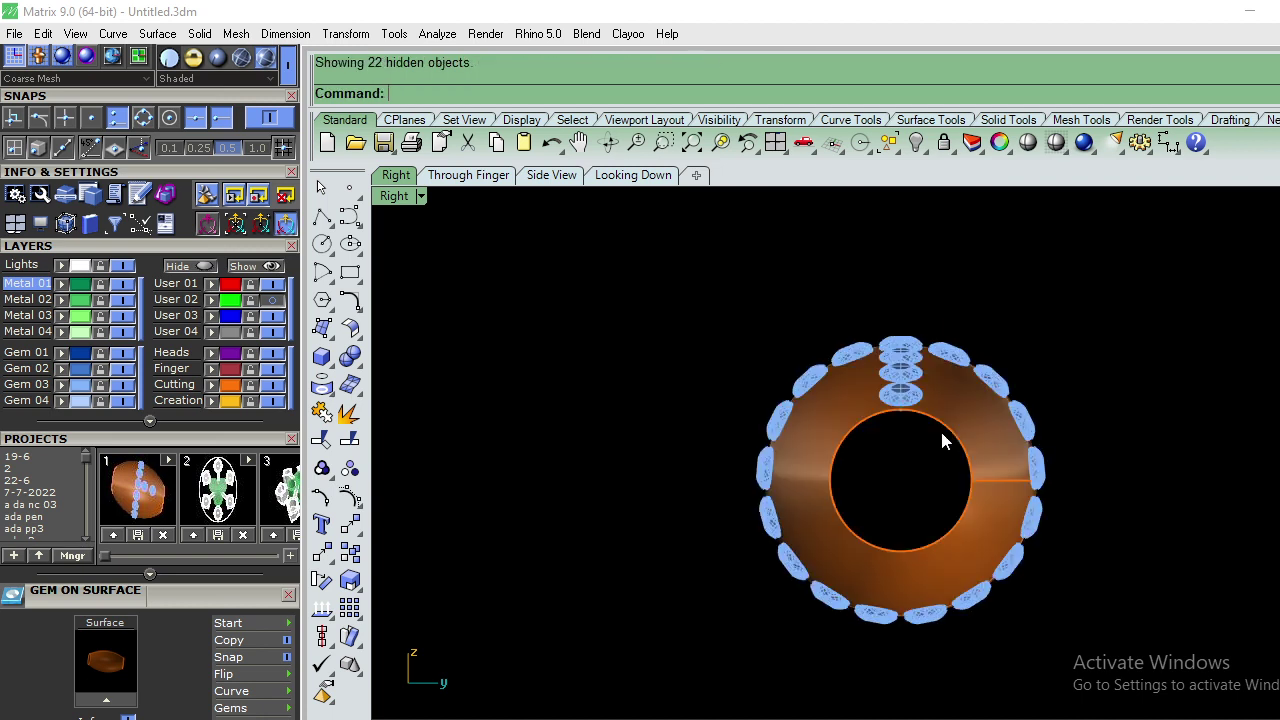
Step: Select a lengthwise row gem and isolate it with ll in Right view
key(ctrl+F1)
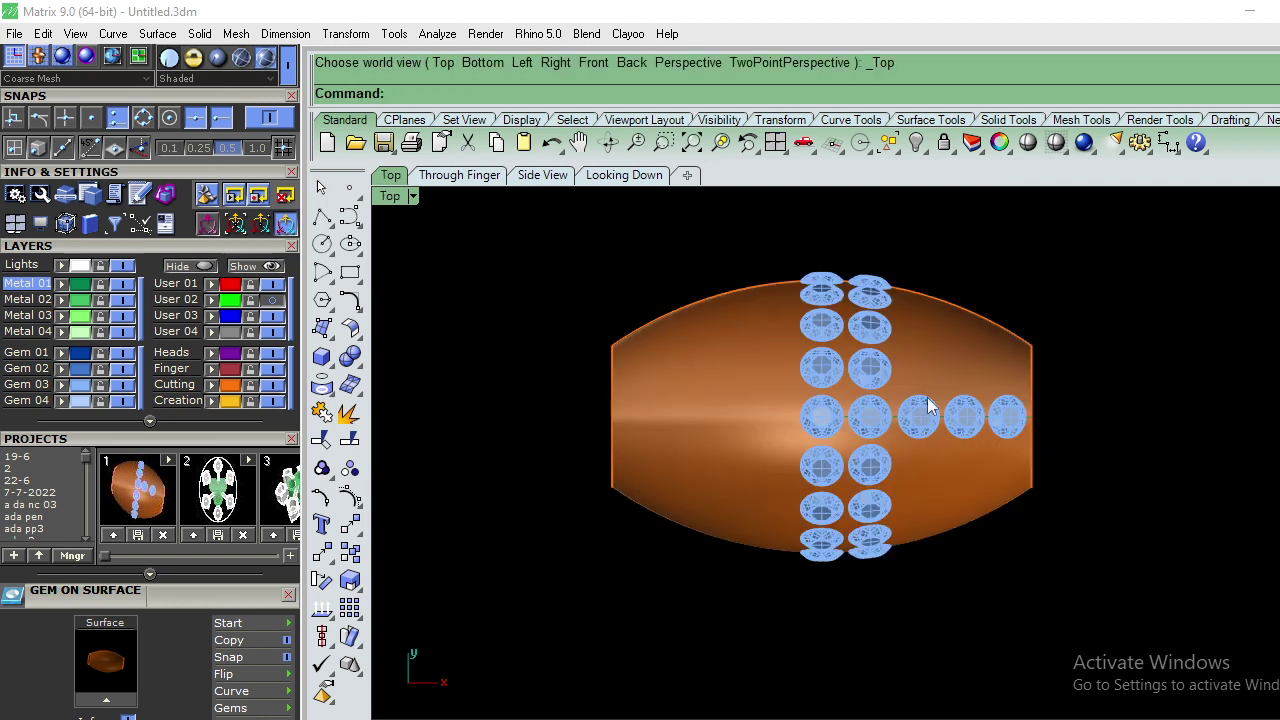
click(925, 403)
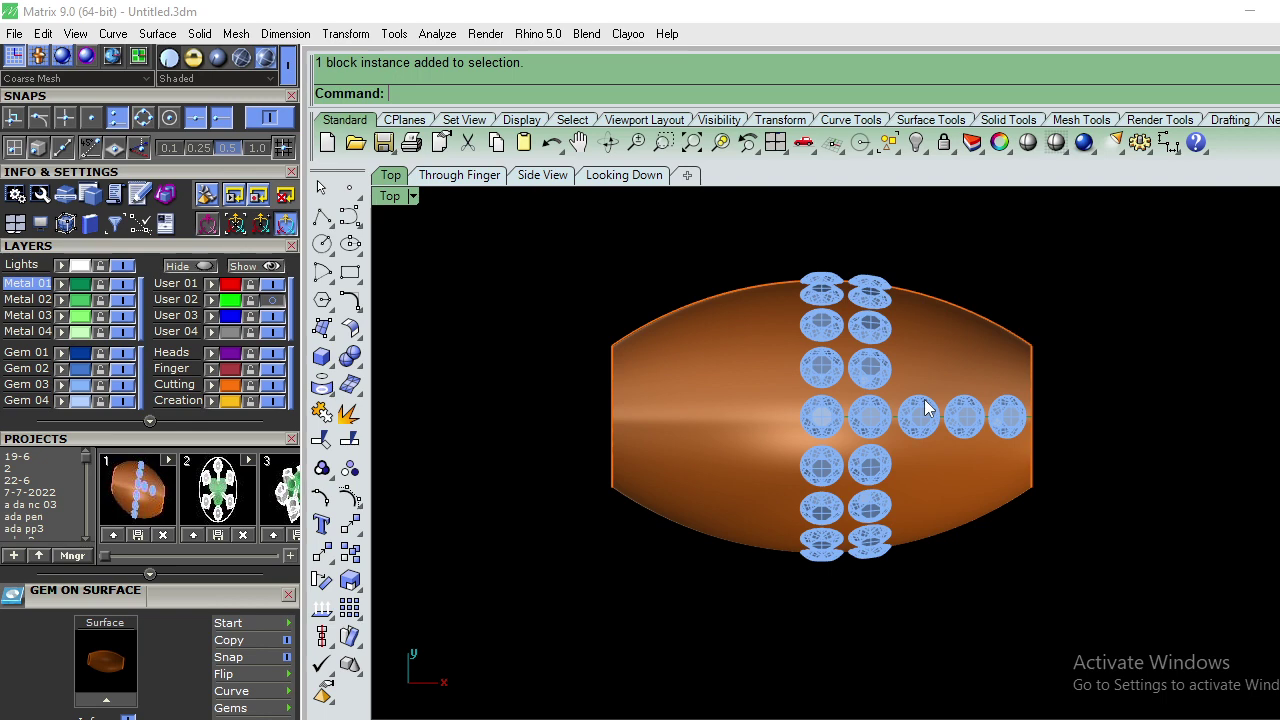
text(F)
key(Return)
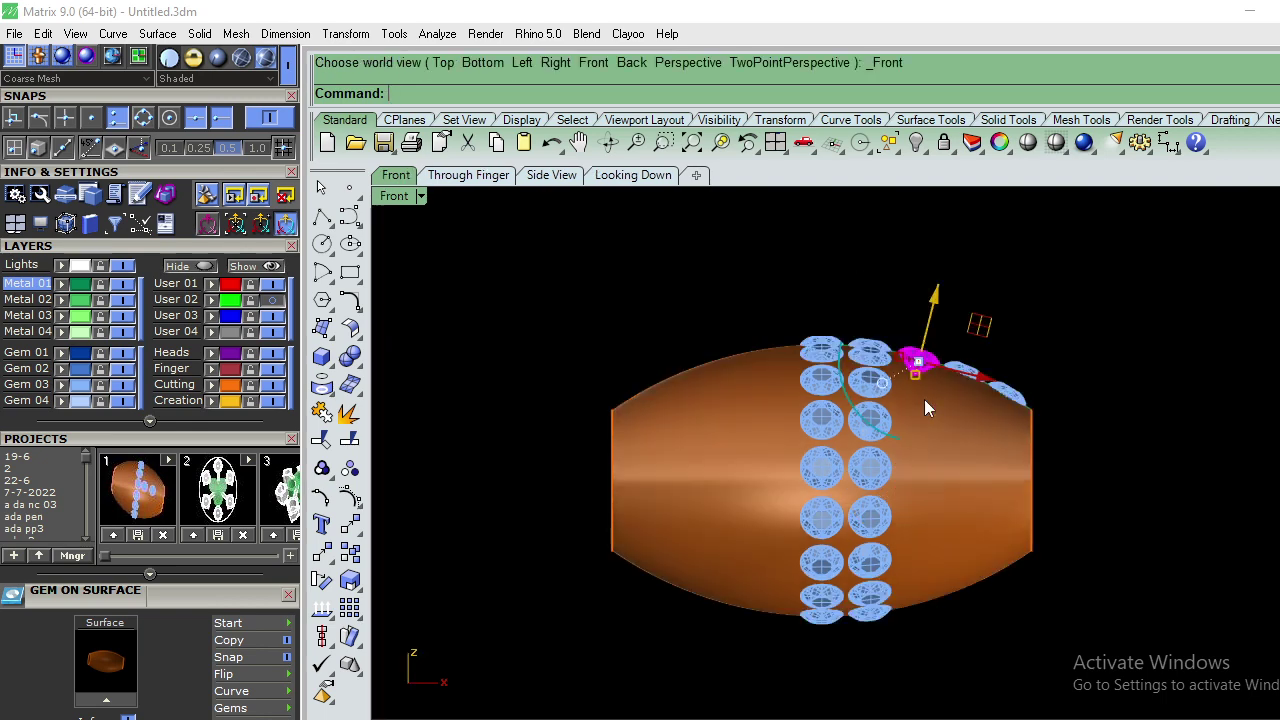
key(ctrl+F3)
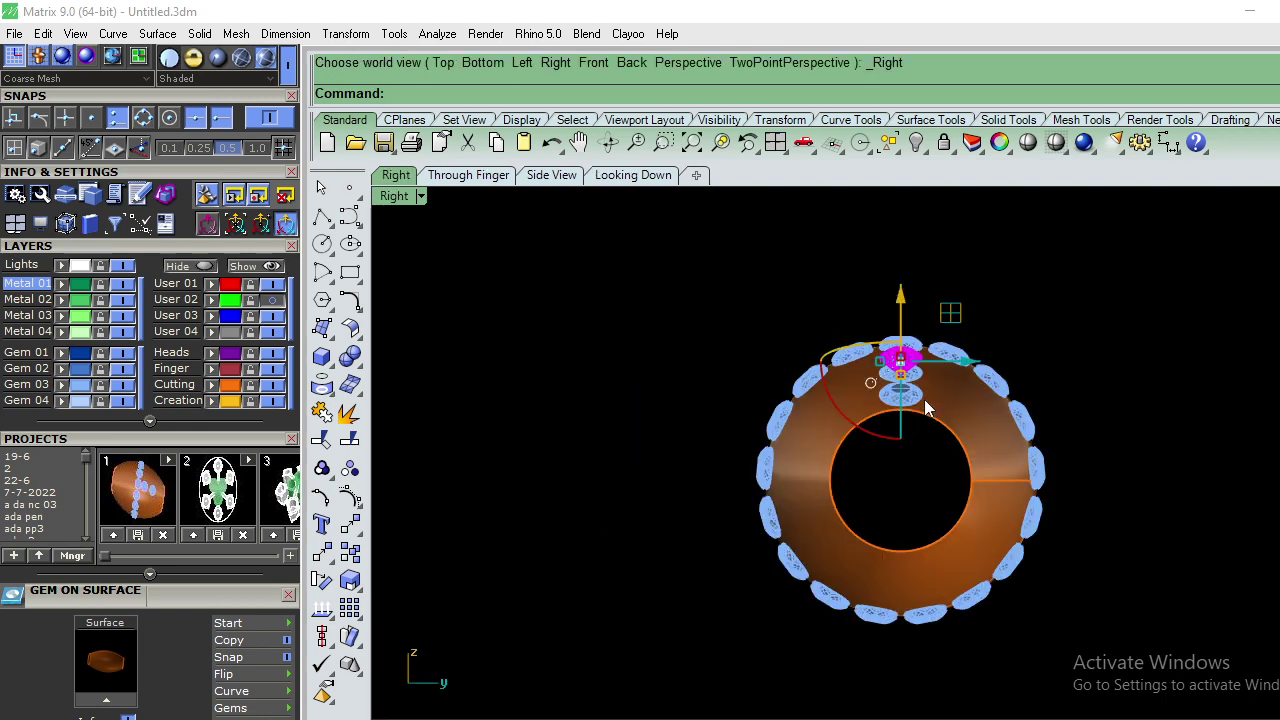
text(ll)
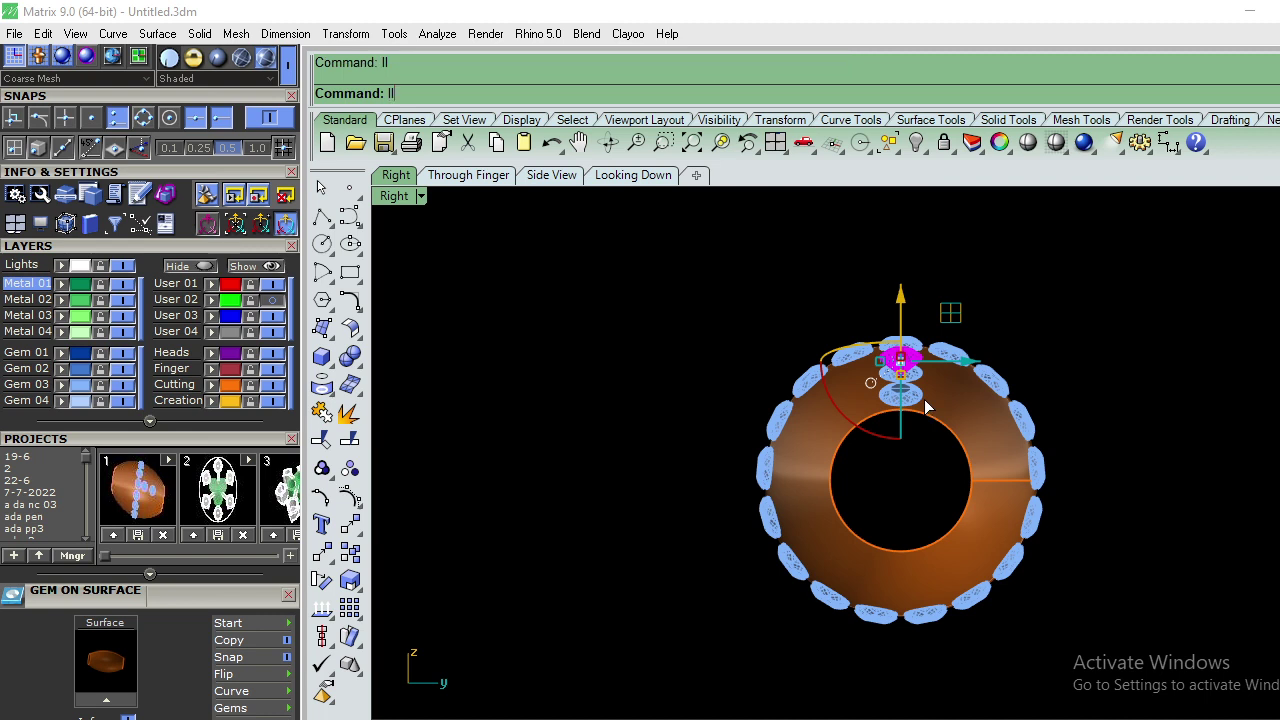
key(Return)
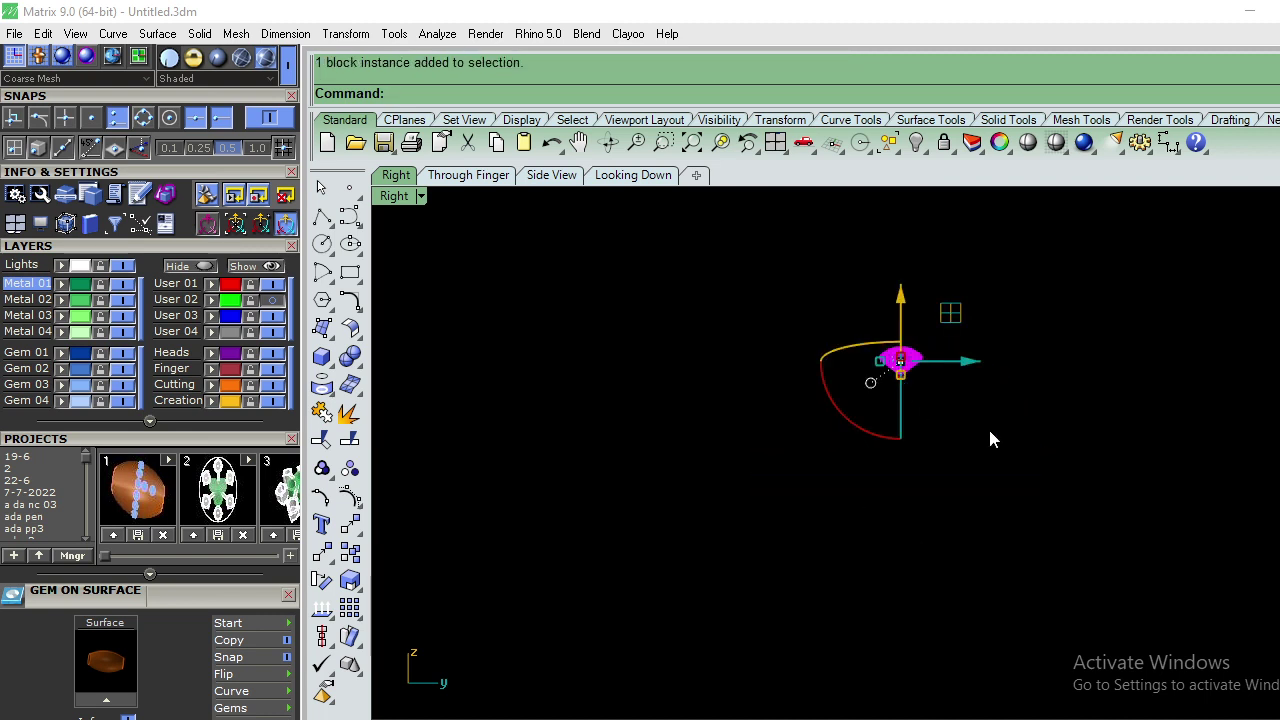
Step: Polar-array the gem about the origin into a full 16-gem ring, then reveal all hidden objects
text(ap)
key(Return)
text(0)
key(Return)
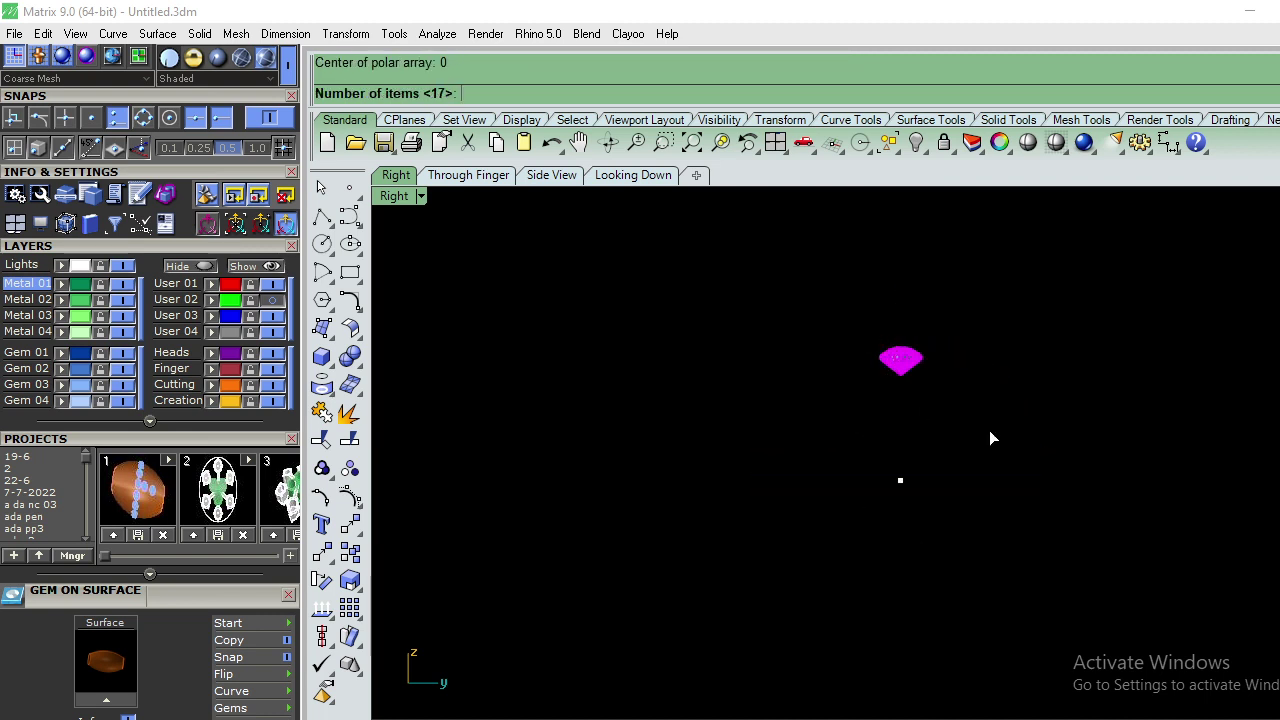
text(16)
key(Return)
key(Return)
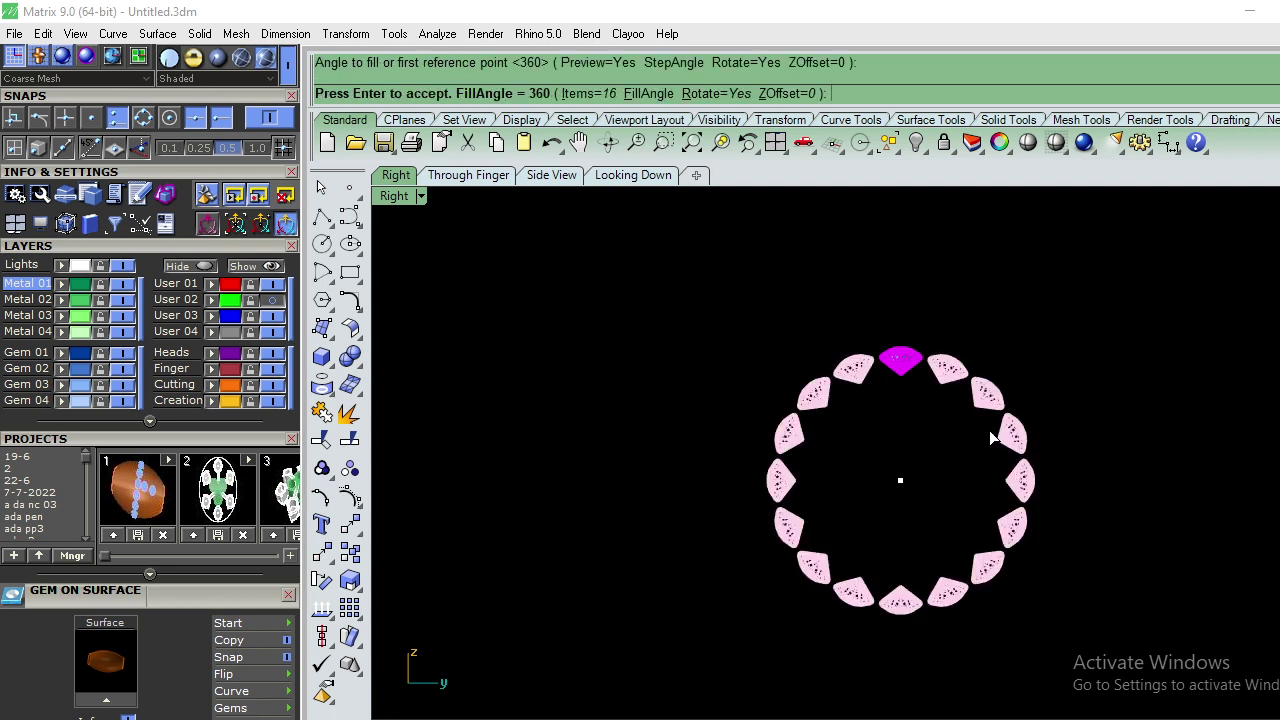
key(Return)
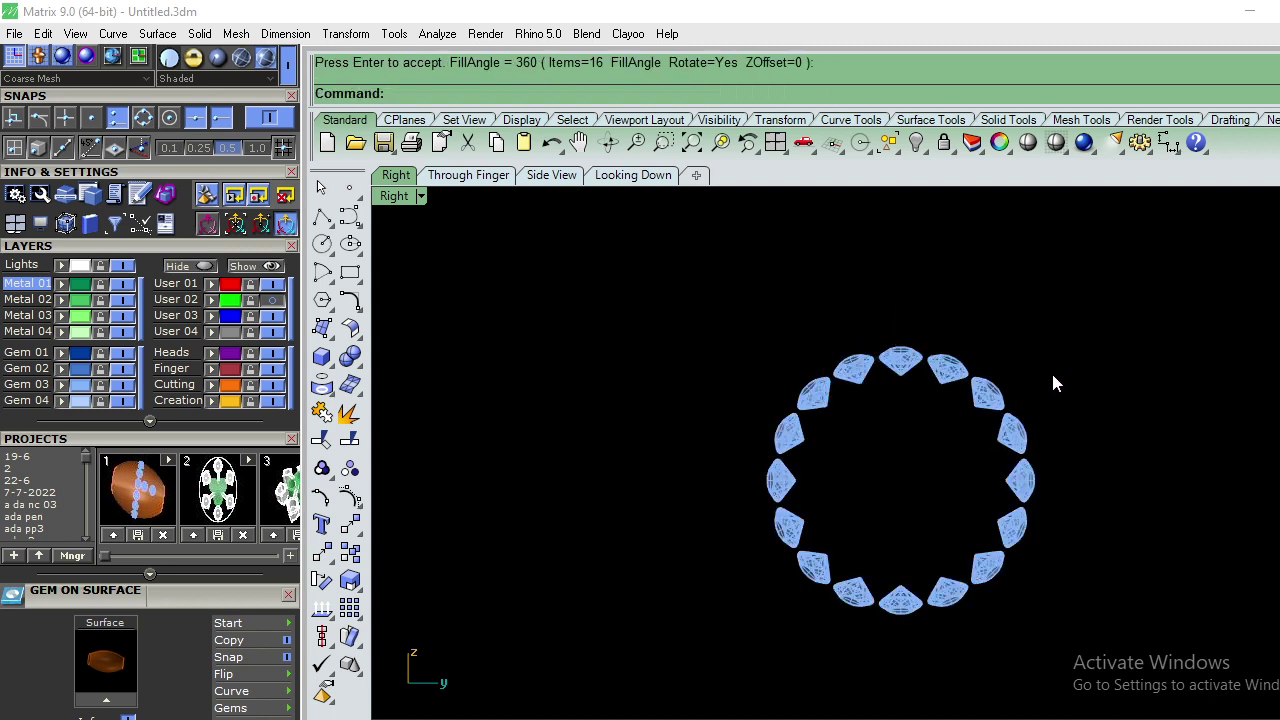
key(ctrl+F1)
text(Ty)
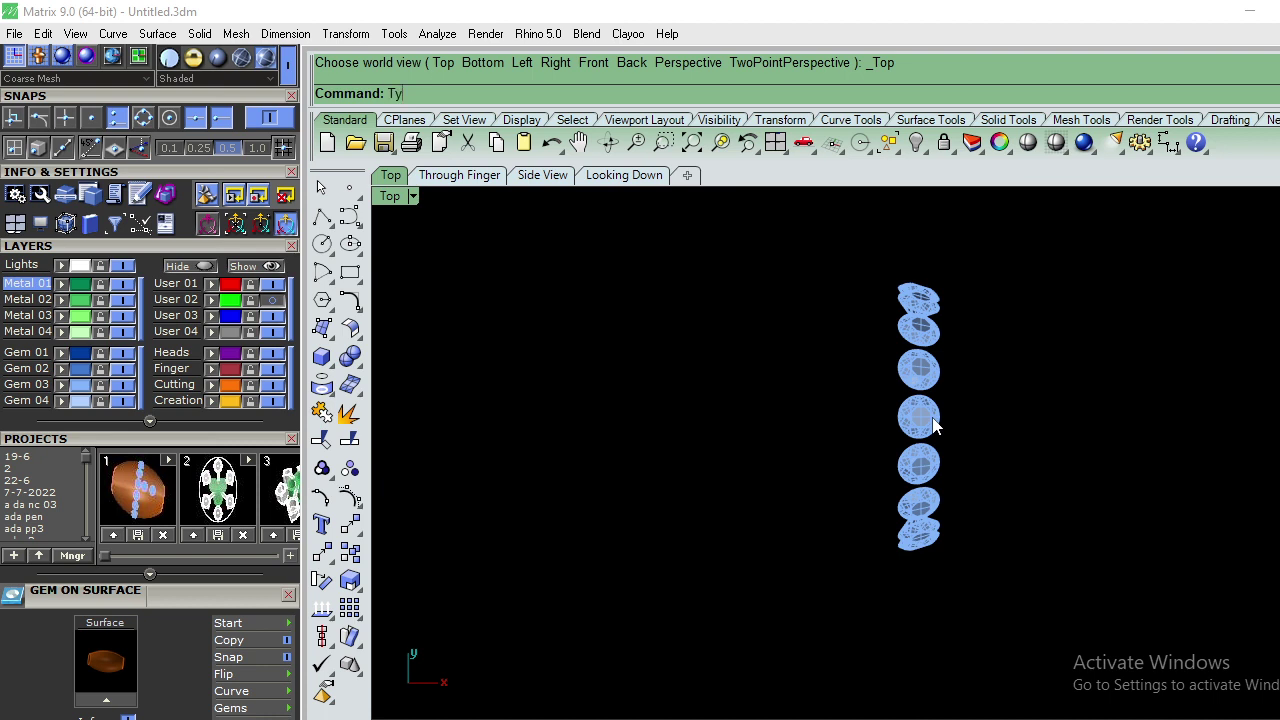
key(ctrl+alt+h)
Step: In Right view, polar-array two adjacent end-row gems into 16 items around the origin
click(966, 420)
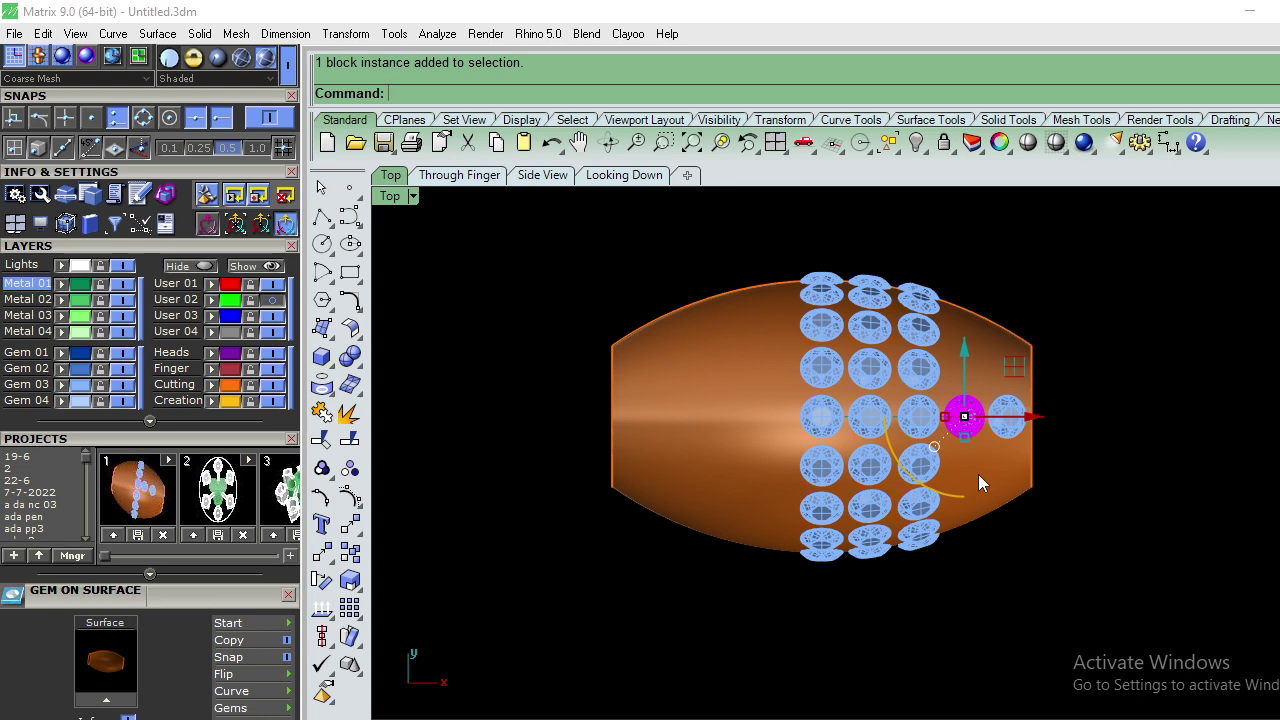
shift+click(1011, 435)
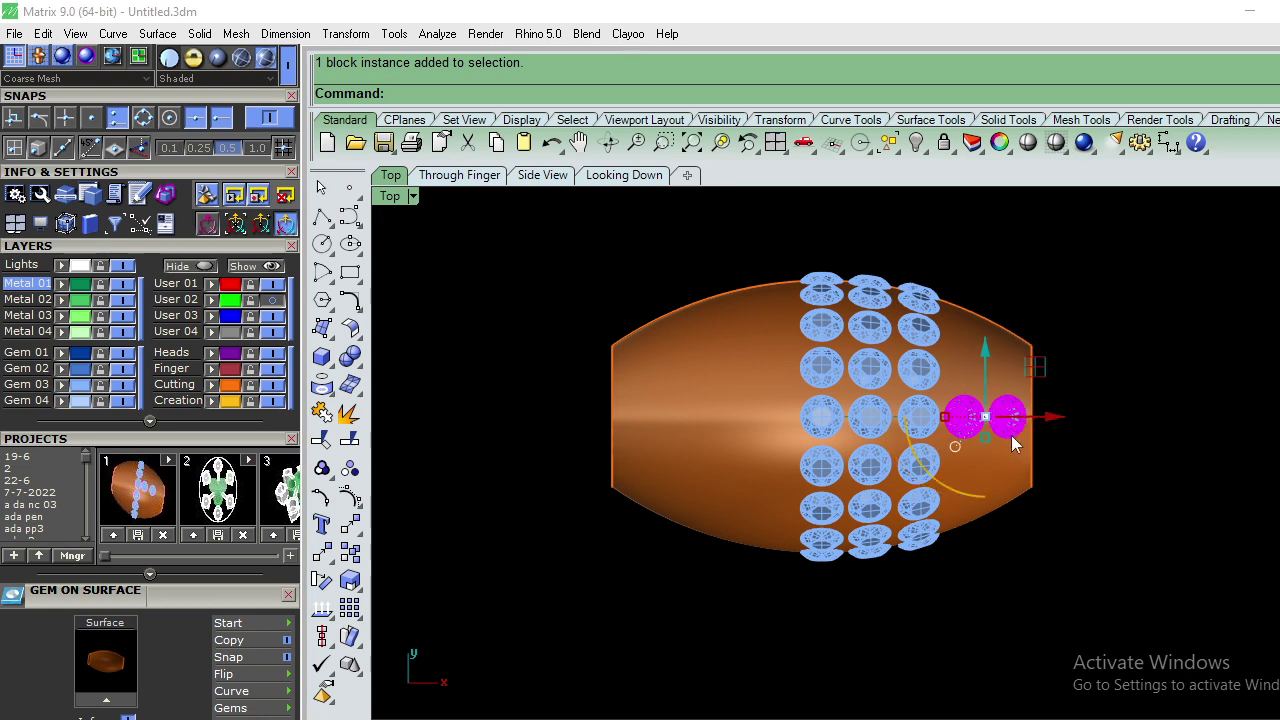
text(F)
key(ctrl+F2)
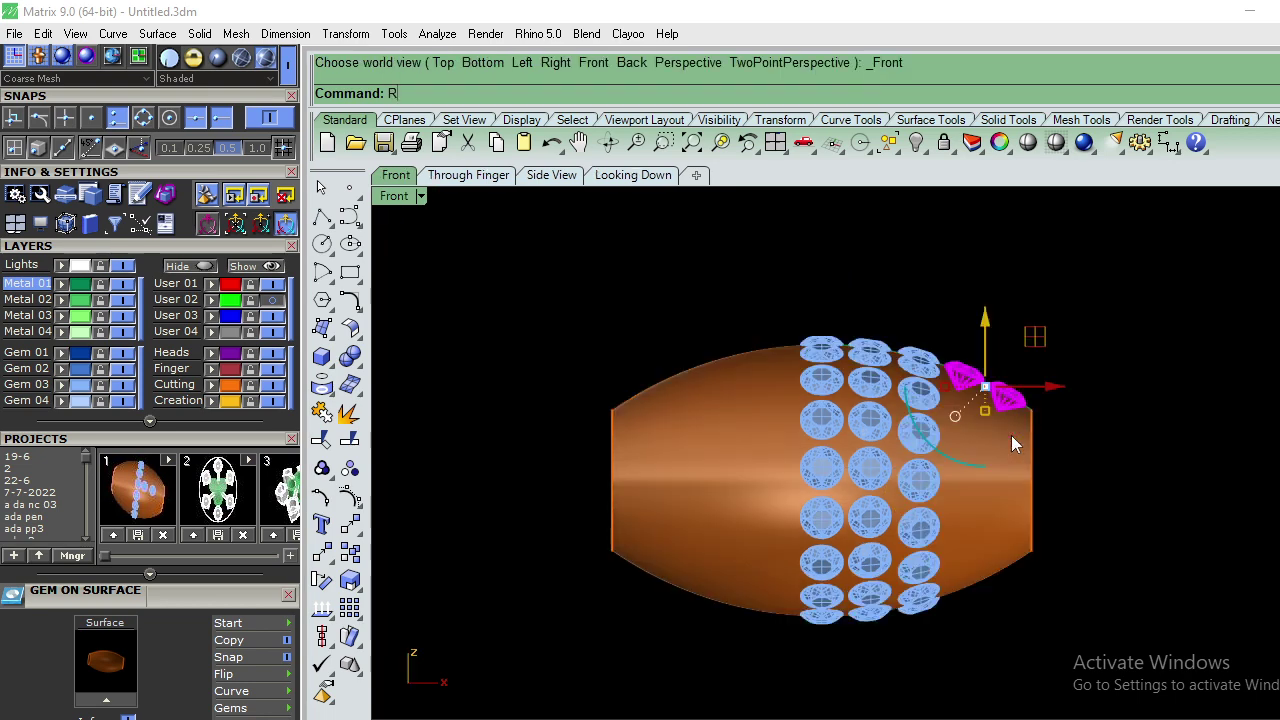
key(ctrl+F3)
text(A)
key(Return)
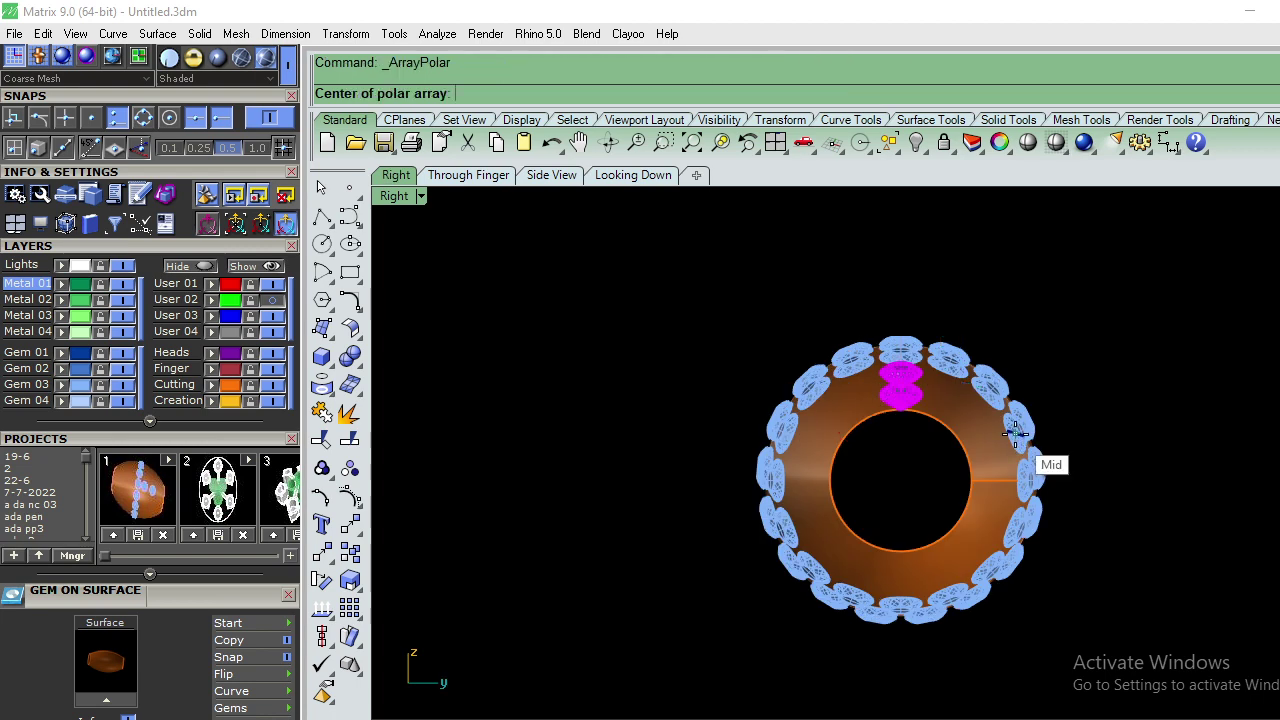
text(0)
key(Return)
key(Return)
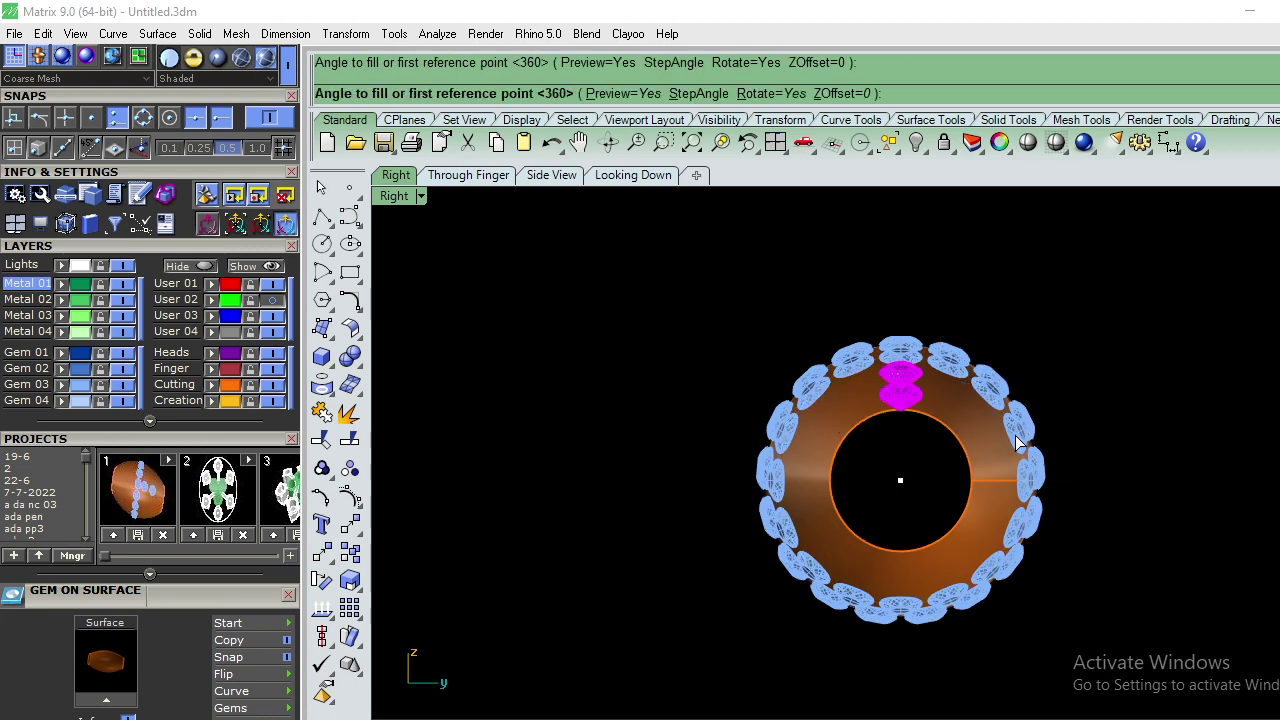
key(Return)
Step: Repeat the polar array around the origin with 14 items for another gem ring
key(Return)
key(Return)
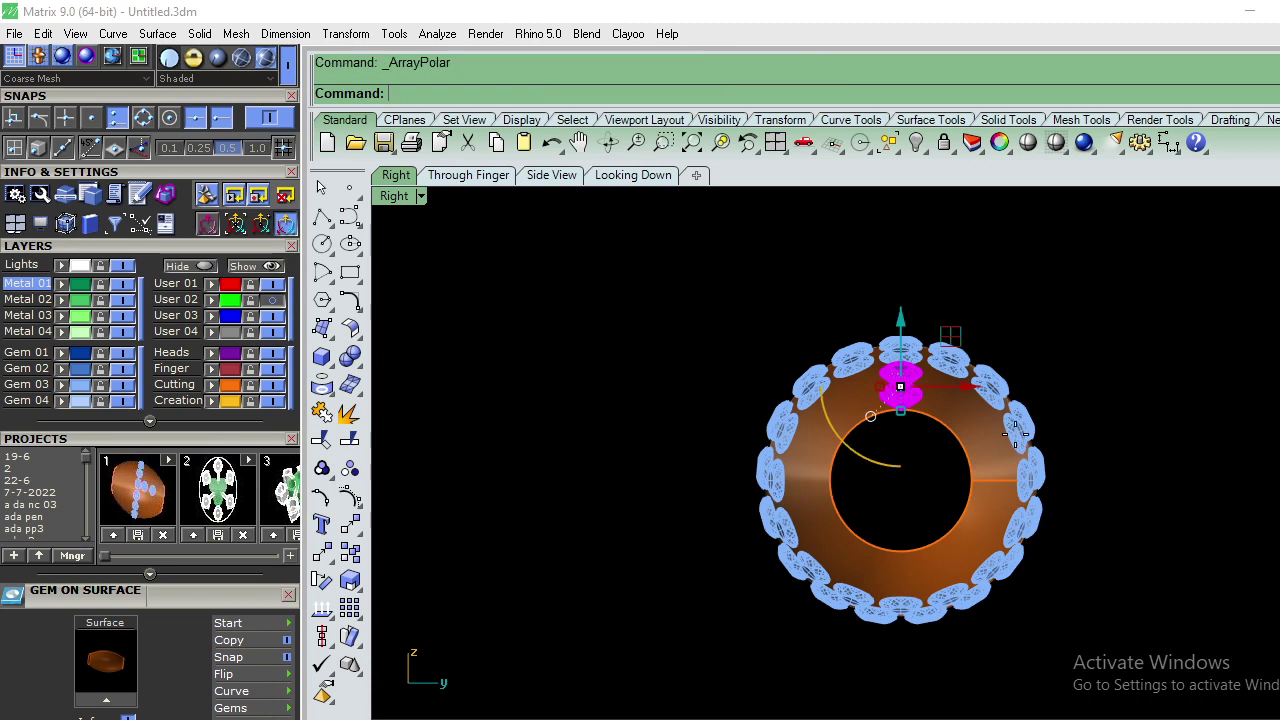
text(0)
key(Return)
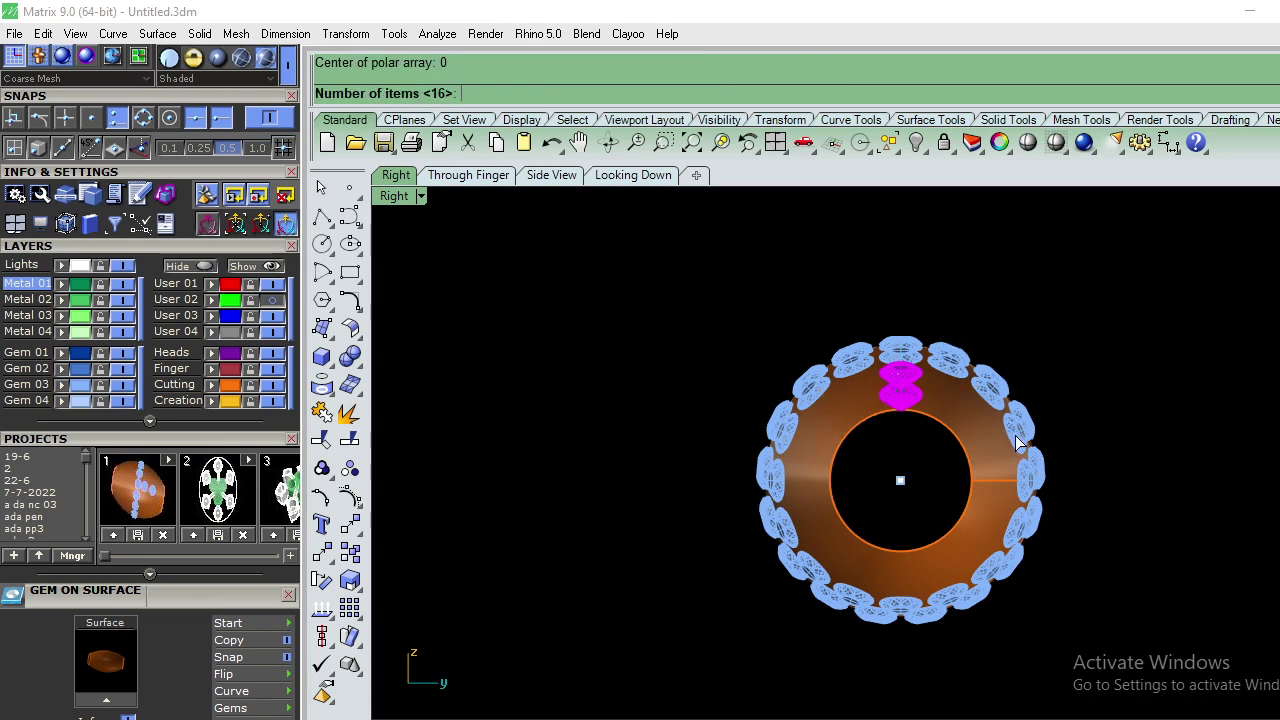
text(14)
key(Return)
key(Return)
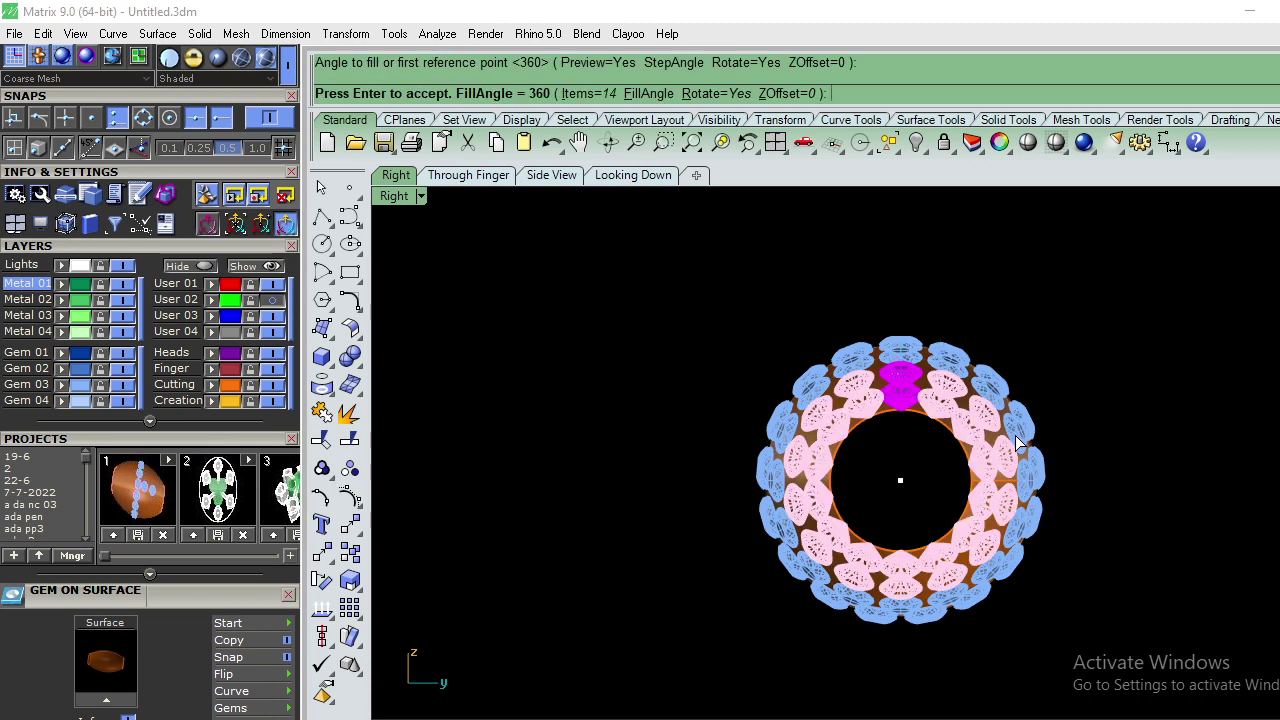
key(Return)
key(Return)
scroll(898, 430, up, 2)
scroll(896, 418, up, 1)
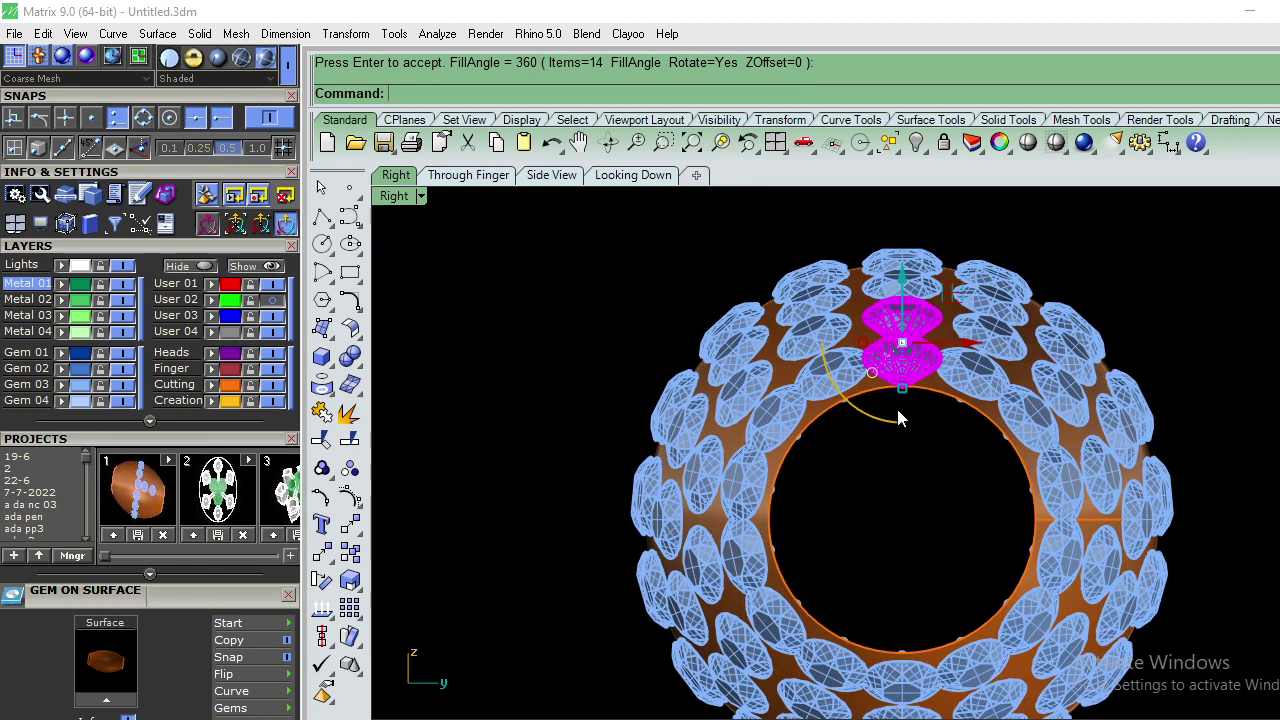
scroll(864, 365, up, 3)
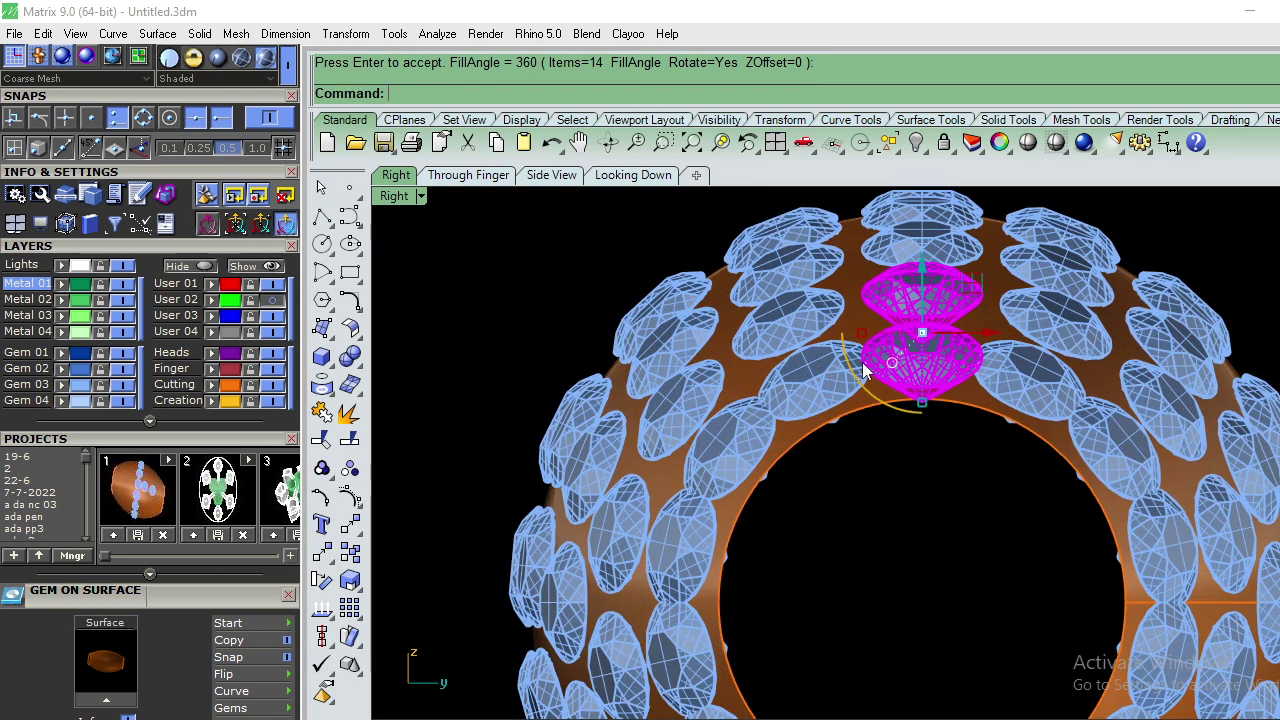
key(ctrl+F1)
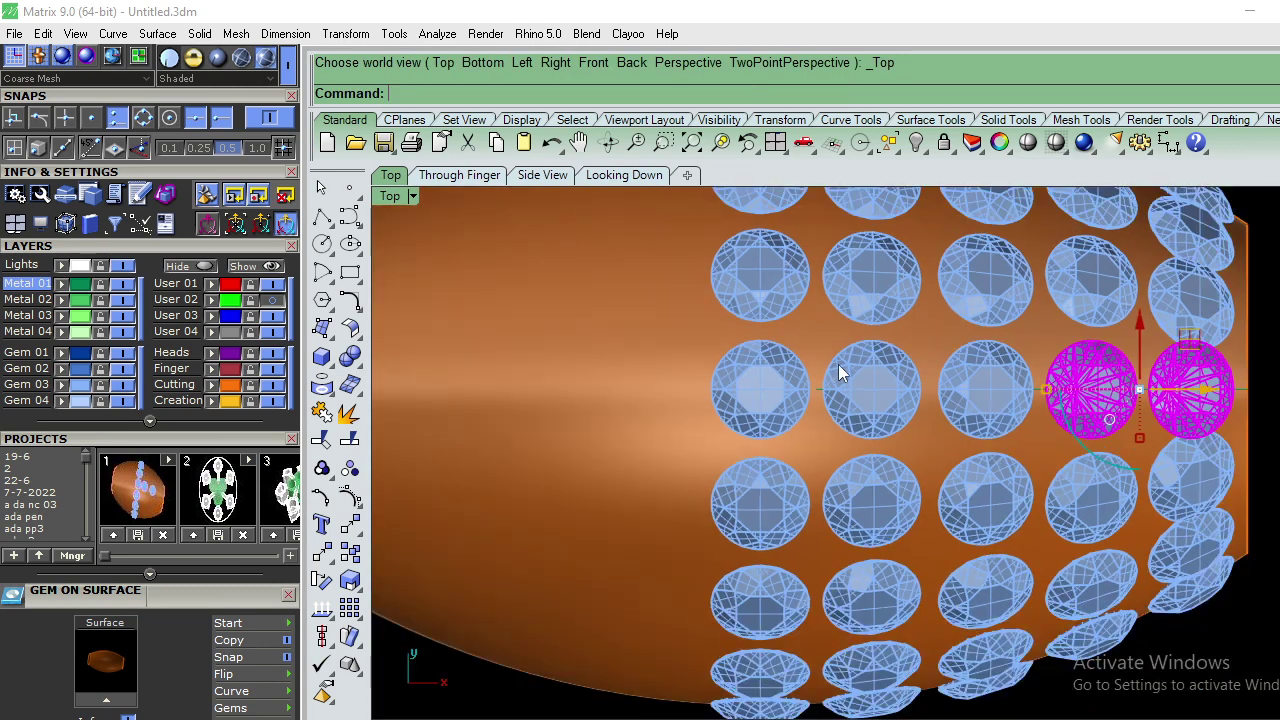
Step: In Top view, window-select the gems at the bead's right end, excluding the surface and curves
scroll(840, 372, down, 3)
click(1144, 268)
drag(1120, 226, 1021, 526)
ctrl+click(783, 381)
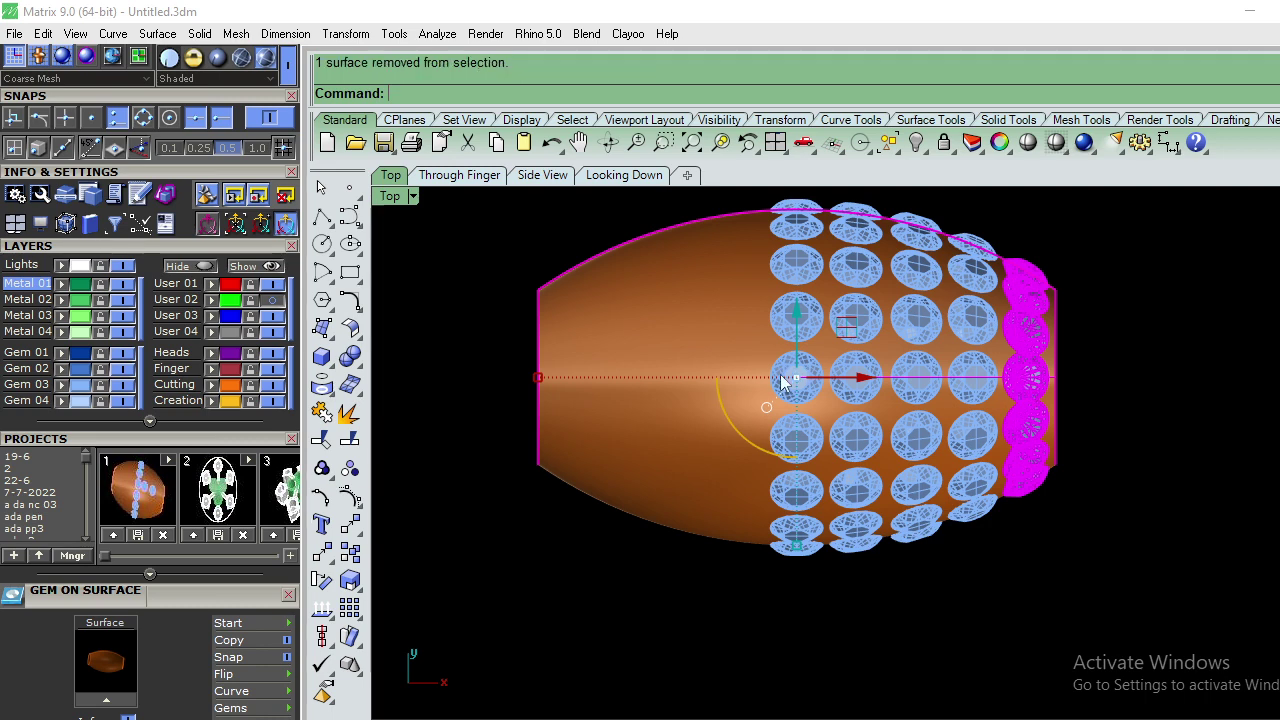
ctrl+click(640, 227)
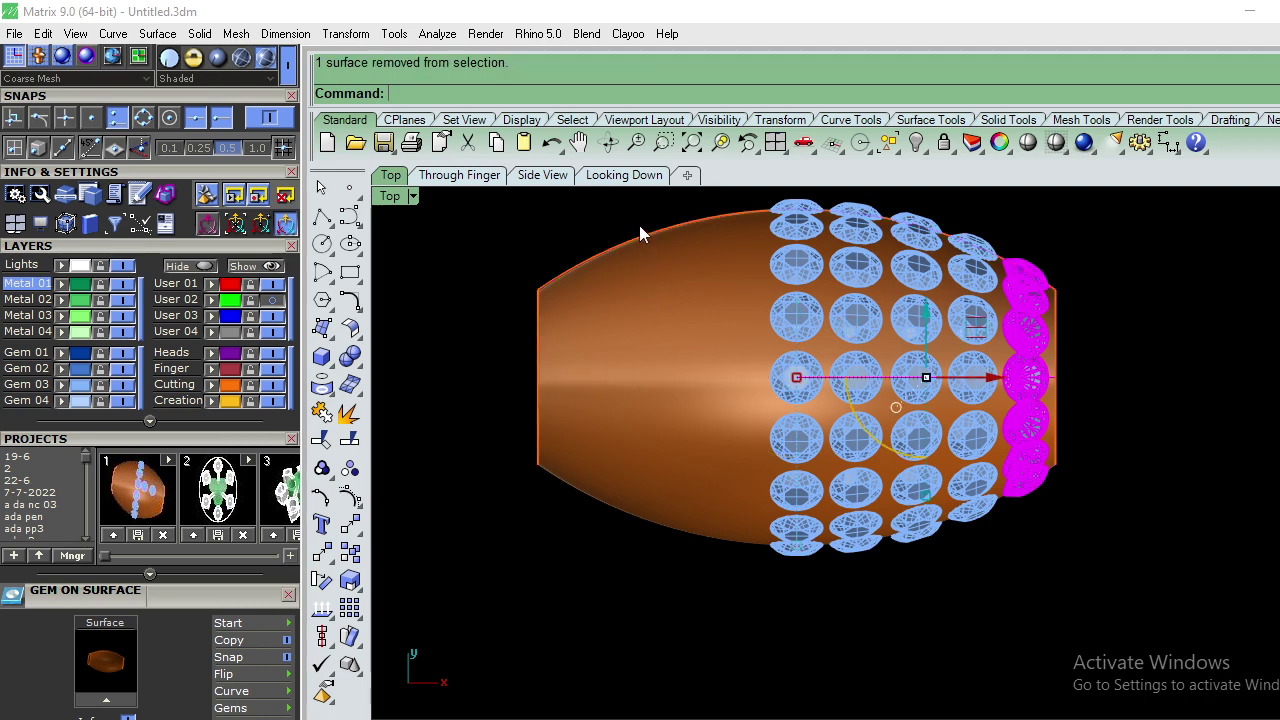
ctrl+click(826, 382)
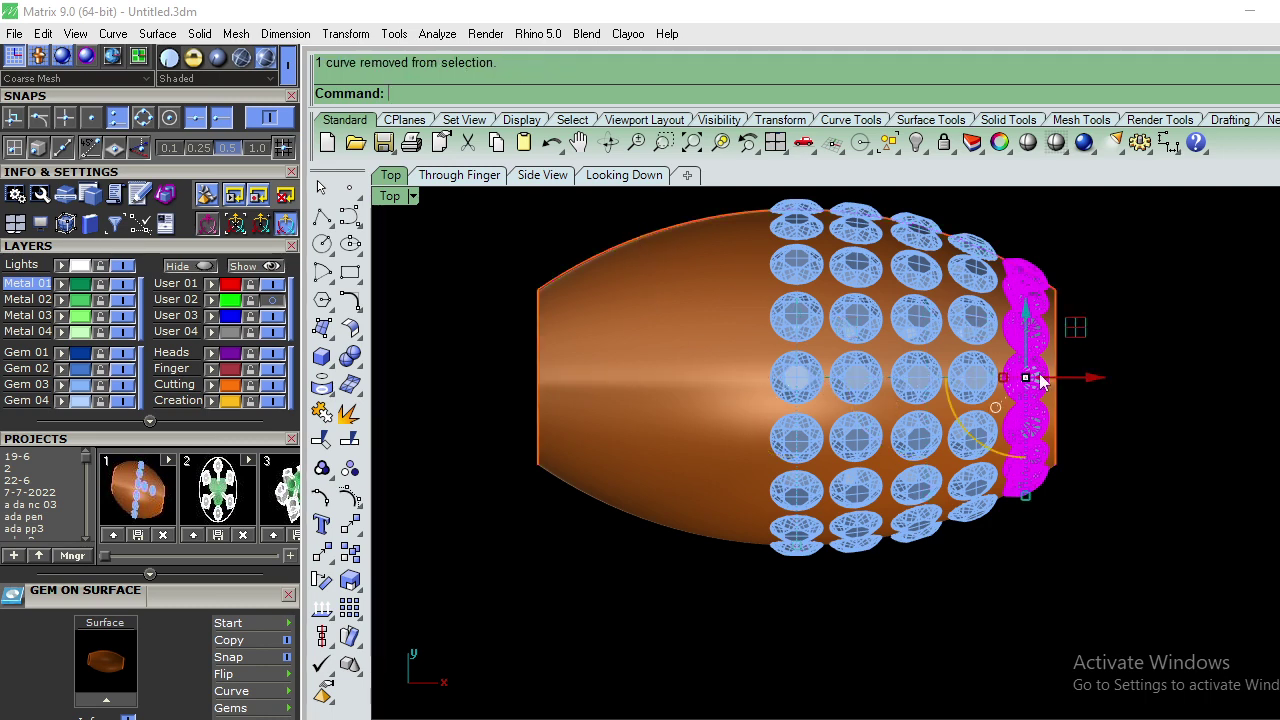
Step: Delete the crowded end gems, keeping the middle end gem
key(Delete)
scroll(1023, 380, up, 1)
key(ctrl+z)
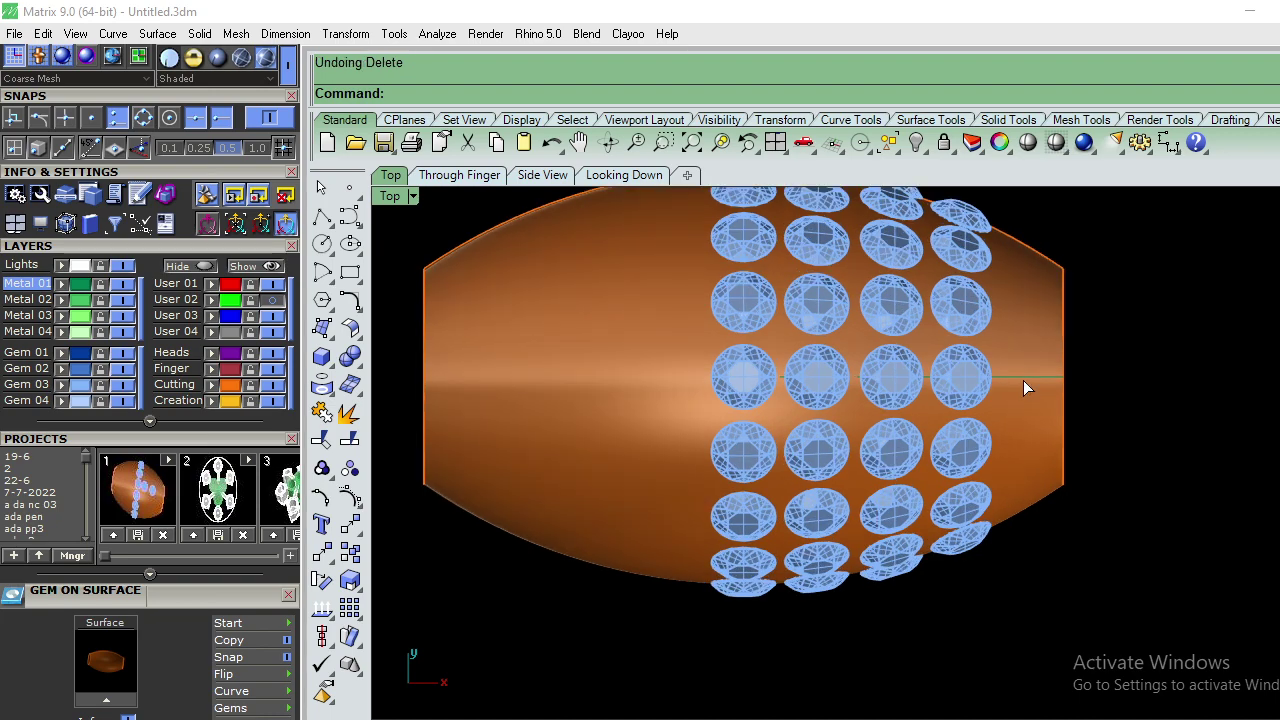
scroll(1025, 382, up, 3)
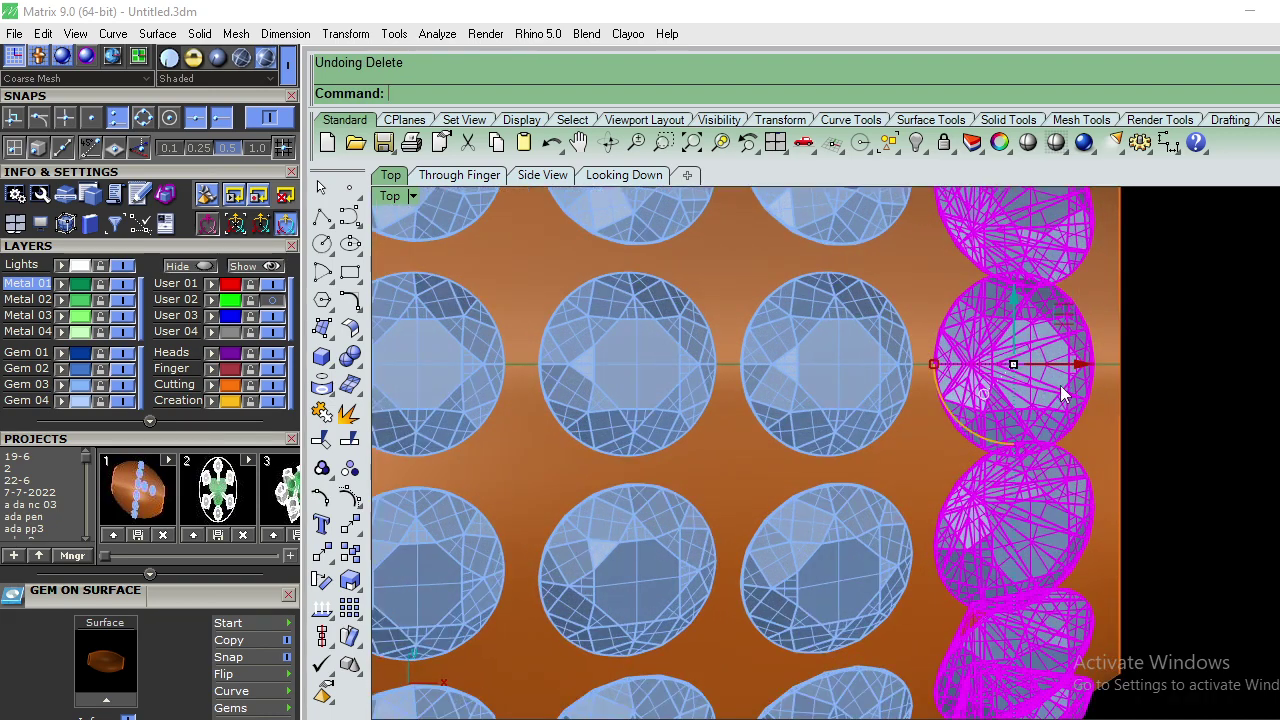
ctrl+click(1078, 400)
ctrl+click(1076, 398)
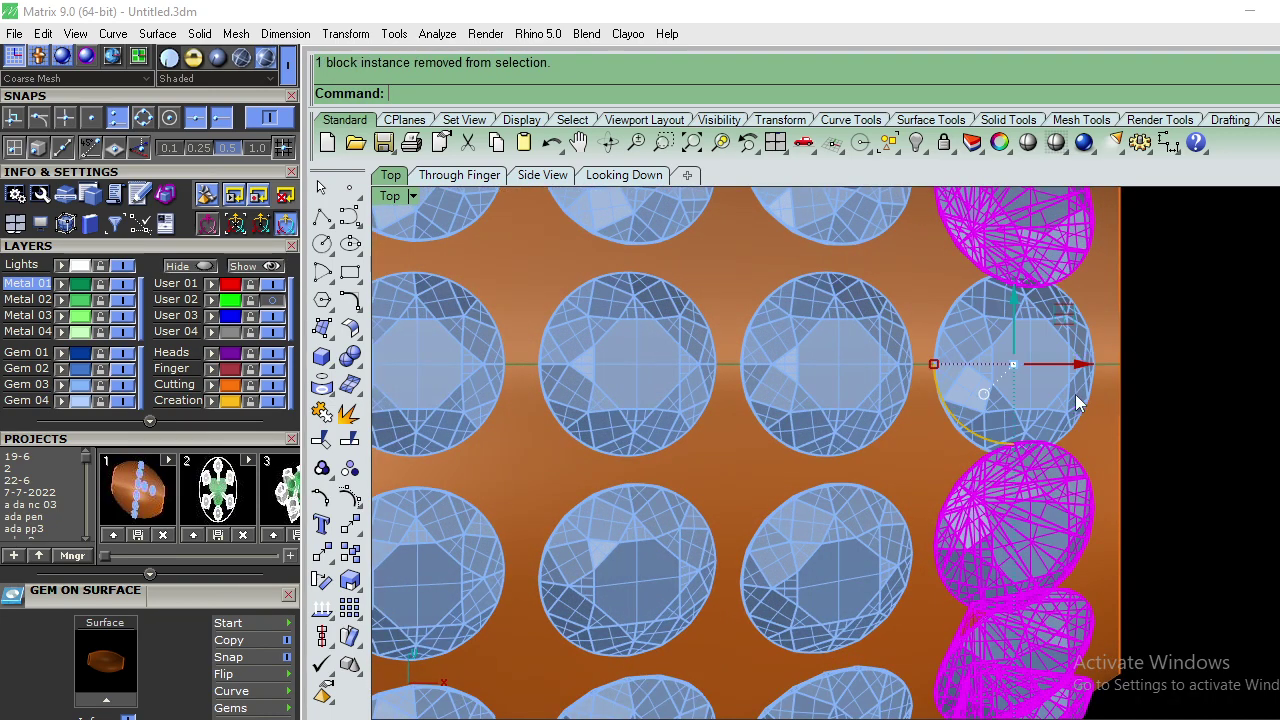
key(Delete)
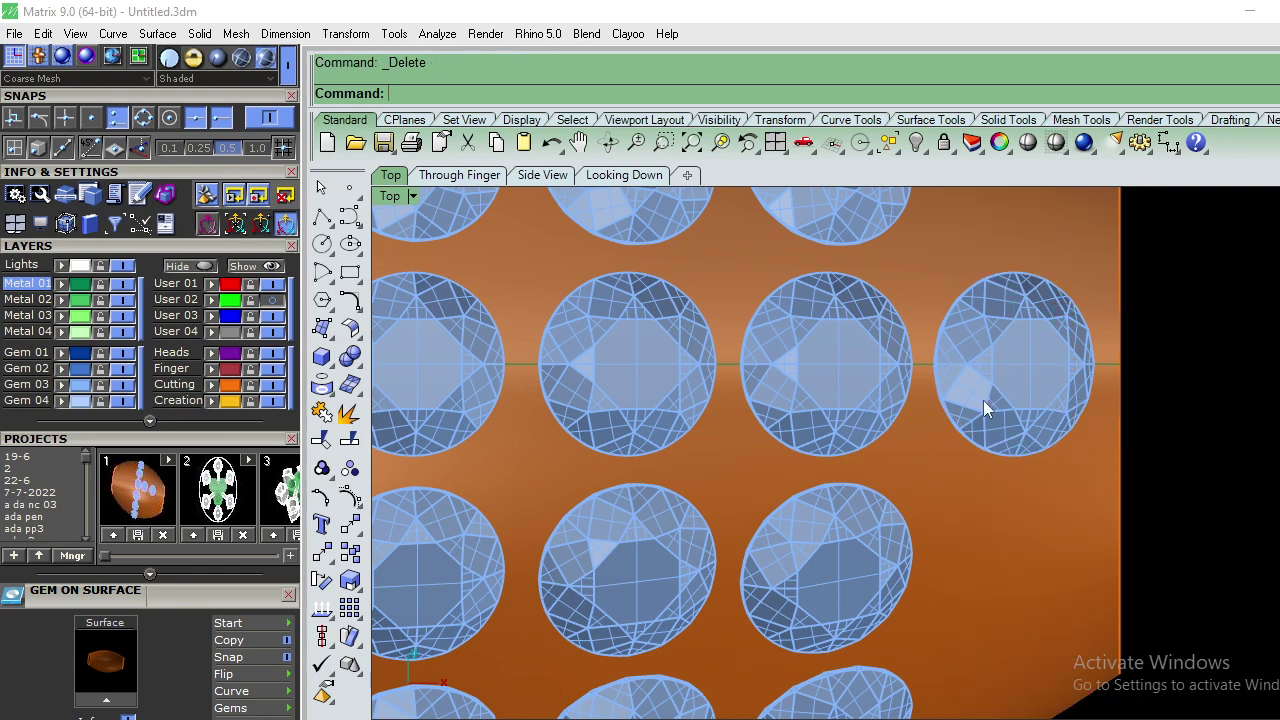
Step: In Perspective, delete the stray gem inside the opening and select the kept end gem
scroll(983, 400, down, 1)
text(p)
key(Return)
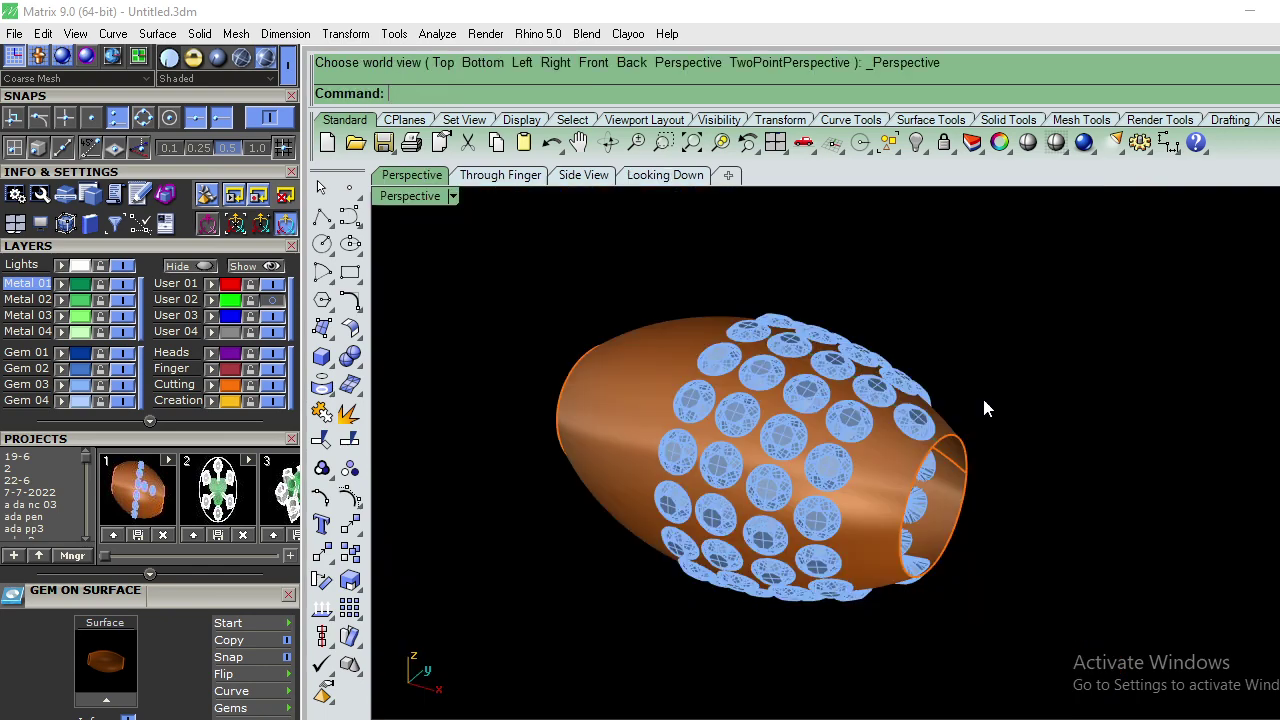
scroll(933, 463, up, 2)
scroll(933, 463, up, 2)
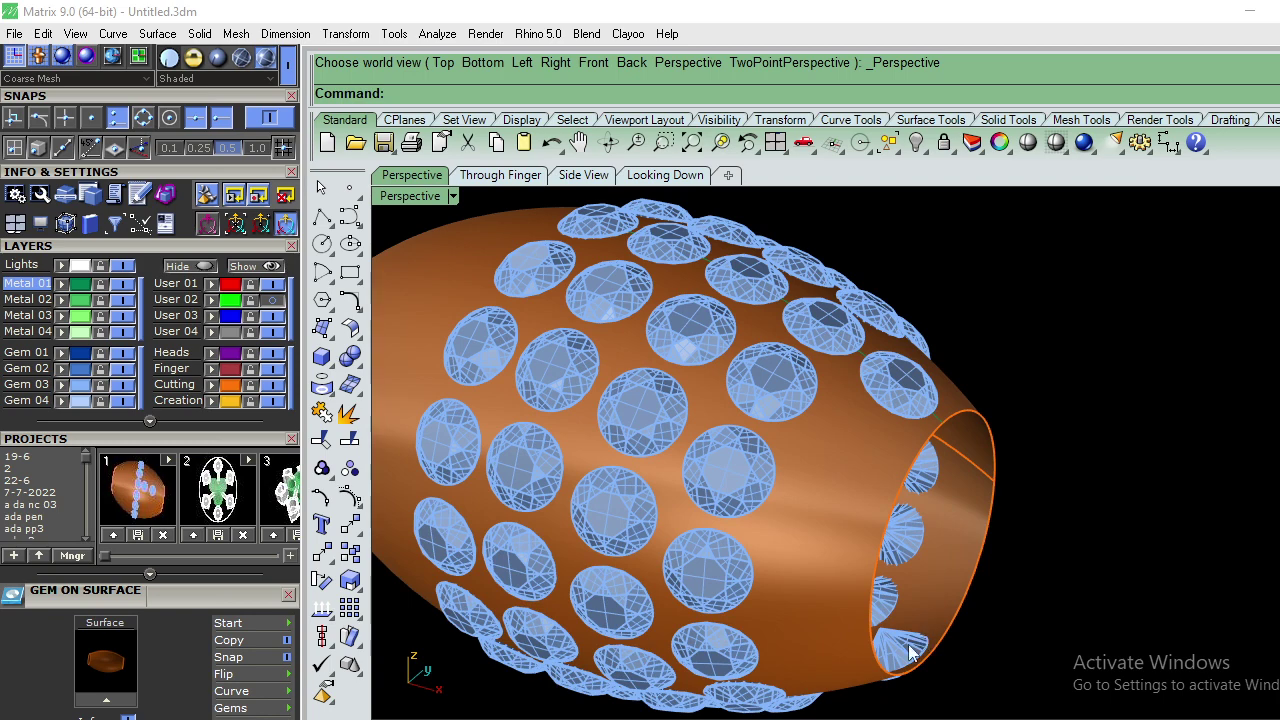
click(910, 652)
key(Delete)
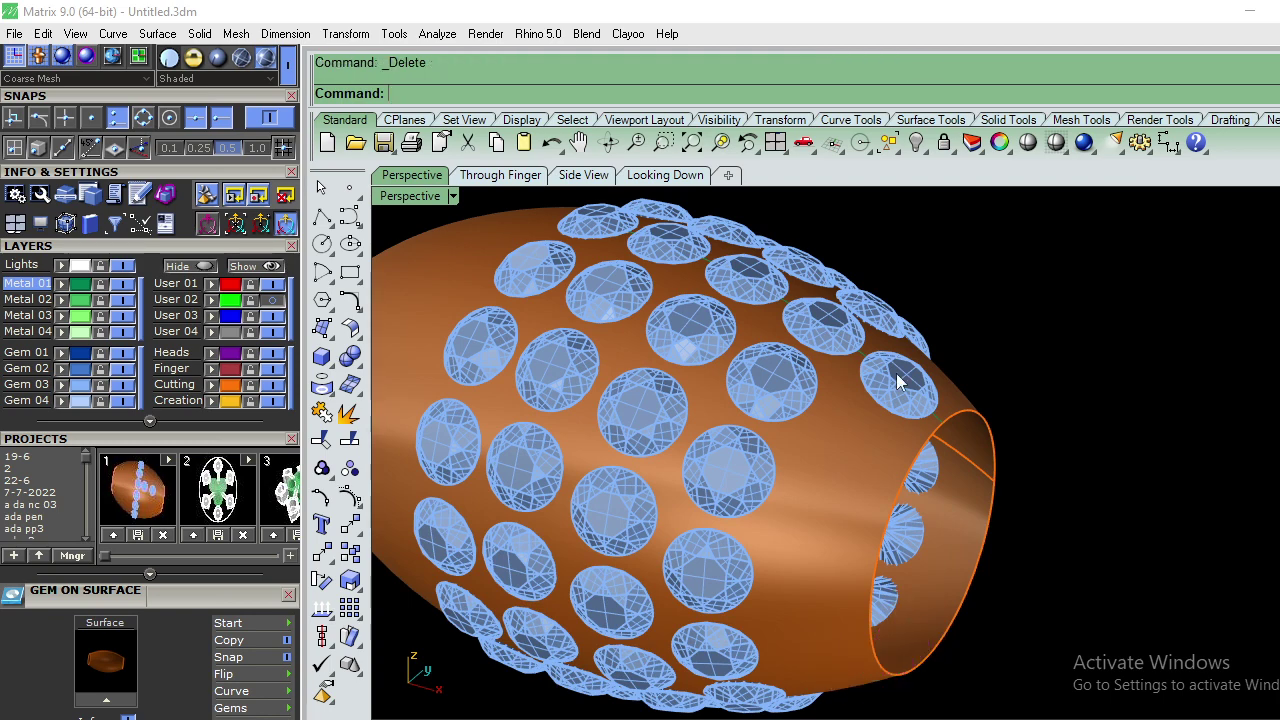
click(896, 373)
scroll(896, 373, down, 2)
scroll(896, 373, down, 1)
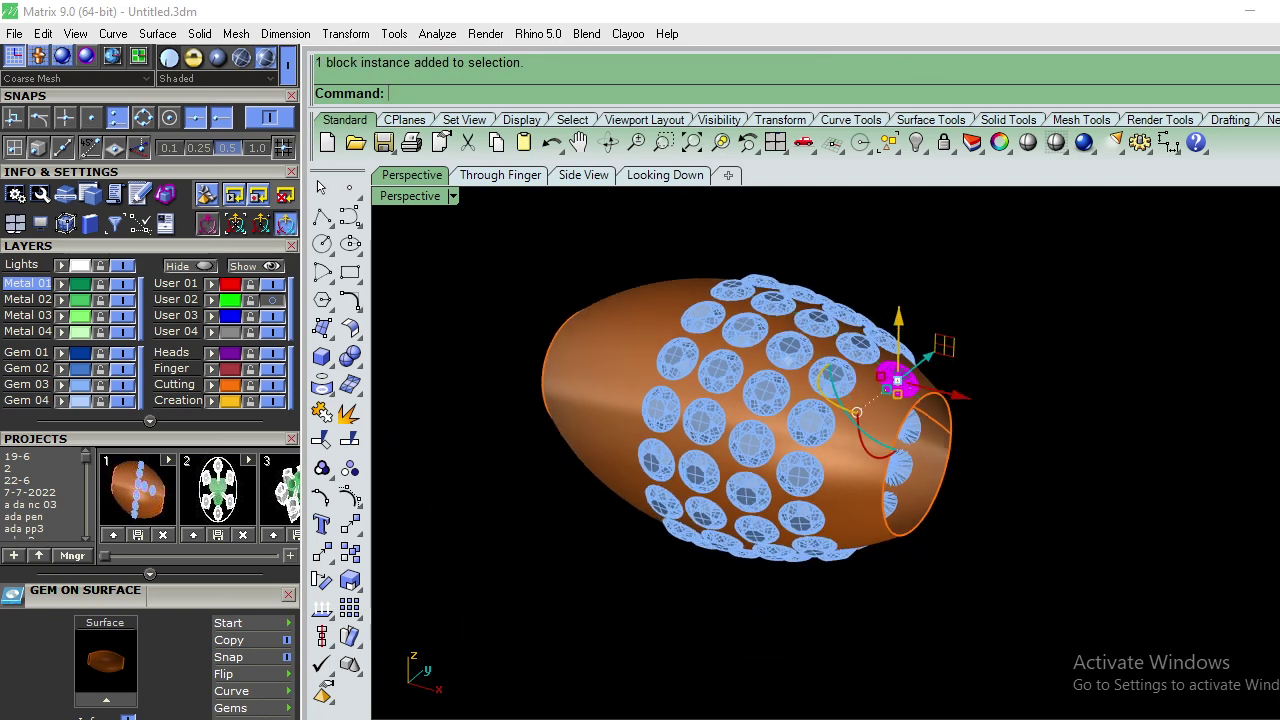
key(ctrl+F2)
Step: Polar-array the end gem 10 times around the origin over a full circle
key(ctrl+F3)
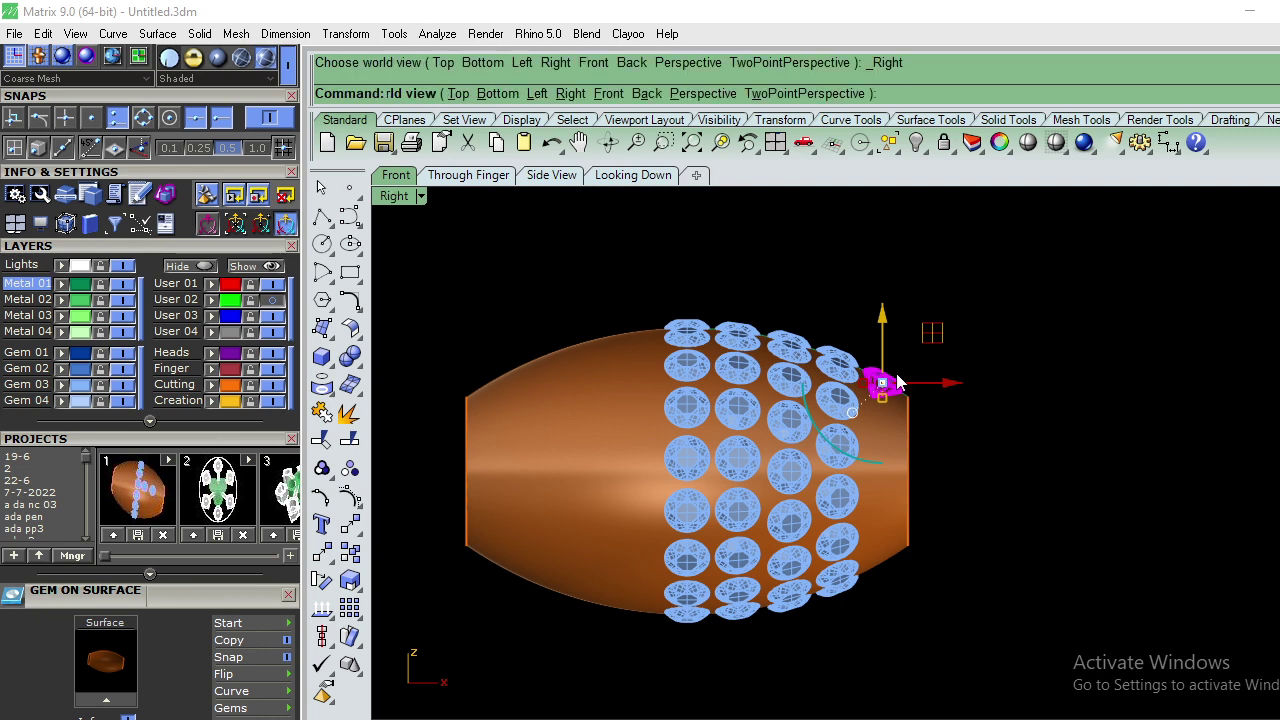
text(ap)
key(Return)
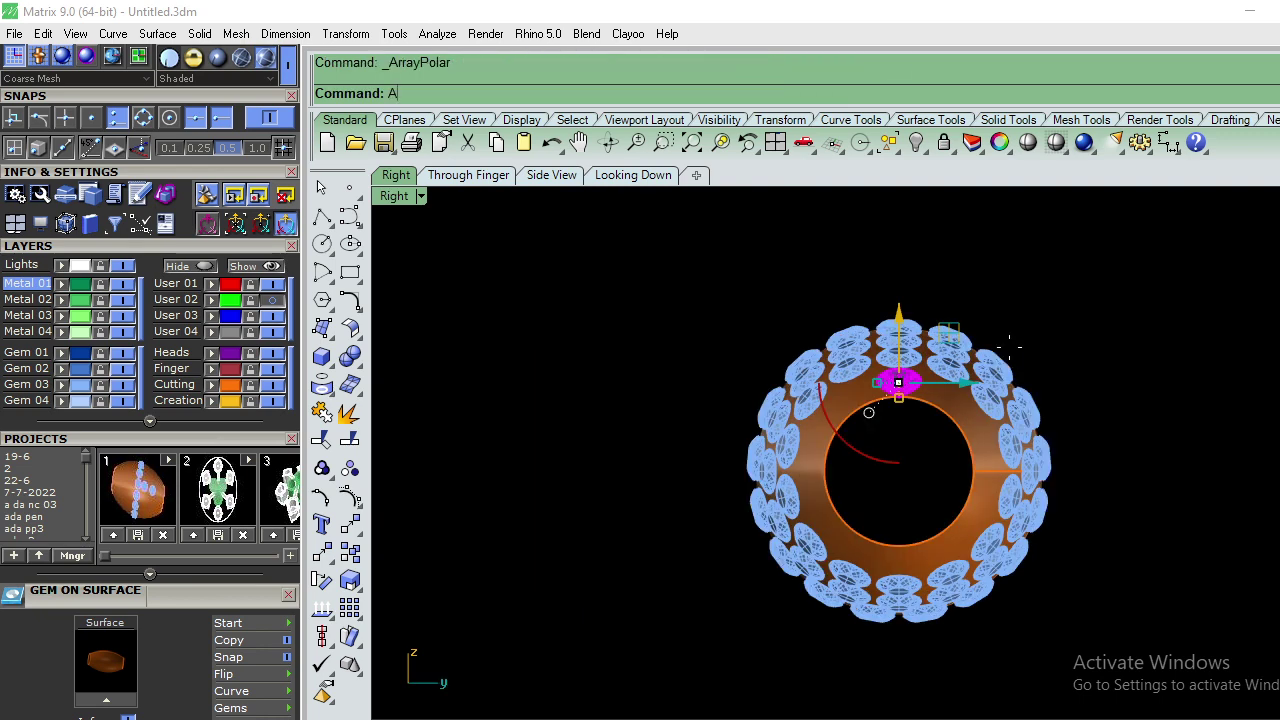
text(0)
key(Return)
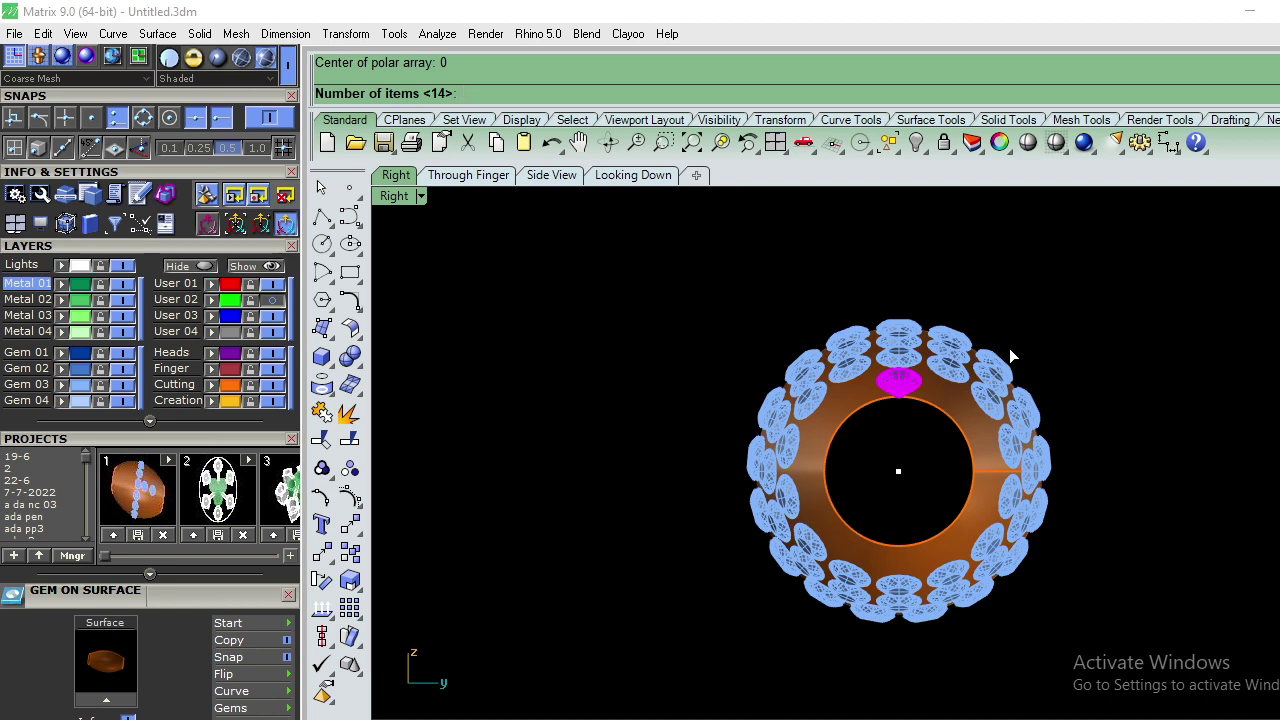
text(10)
key(Return)
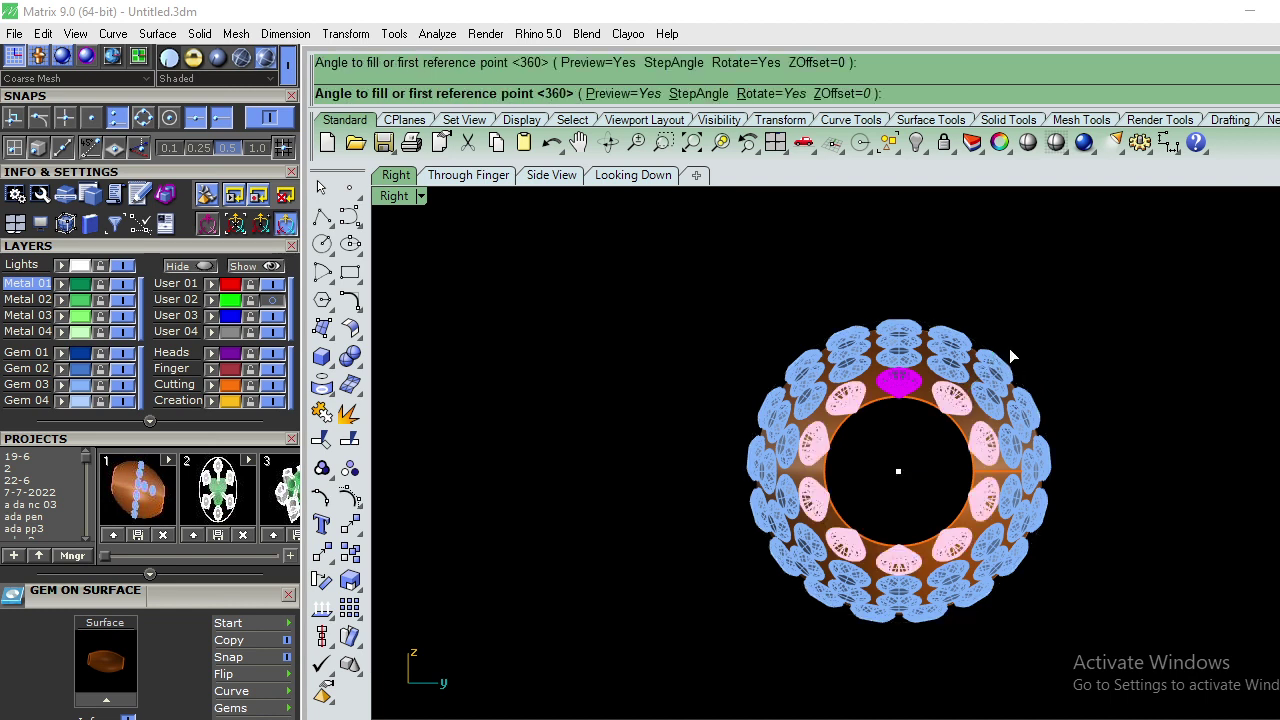
key(Return)
key(Return)
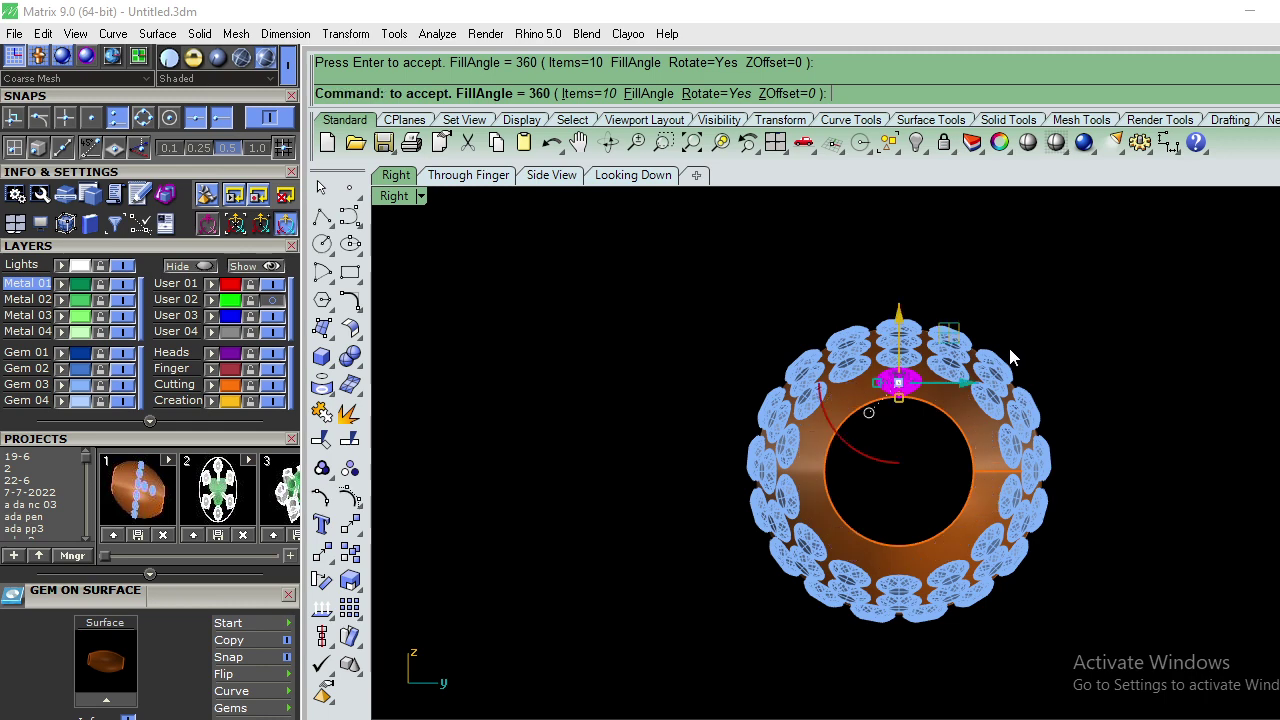
text(0)
Step: Repeat the polar array with 12 copies over 360° and clear the selection
key(Return)
right_click(1009, 352)
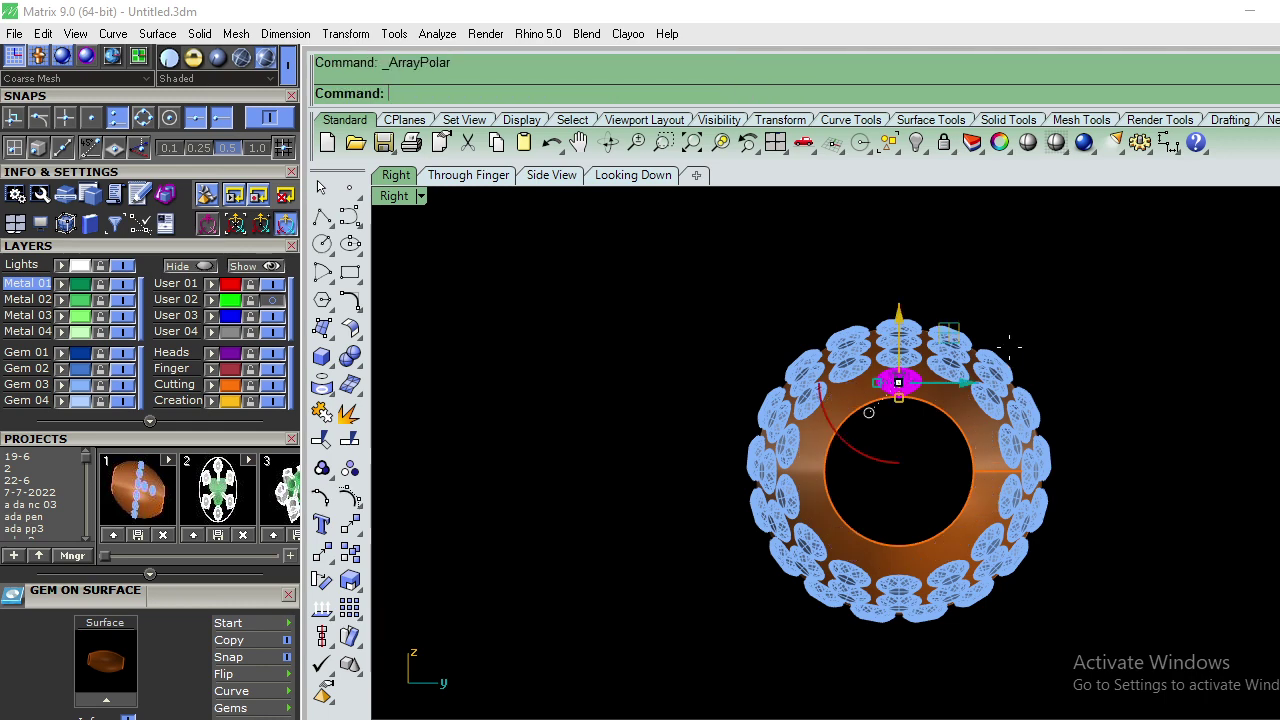
text(0)
key(Return)
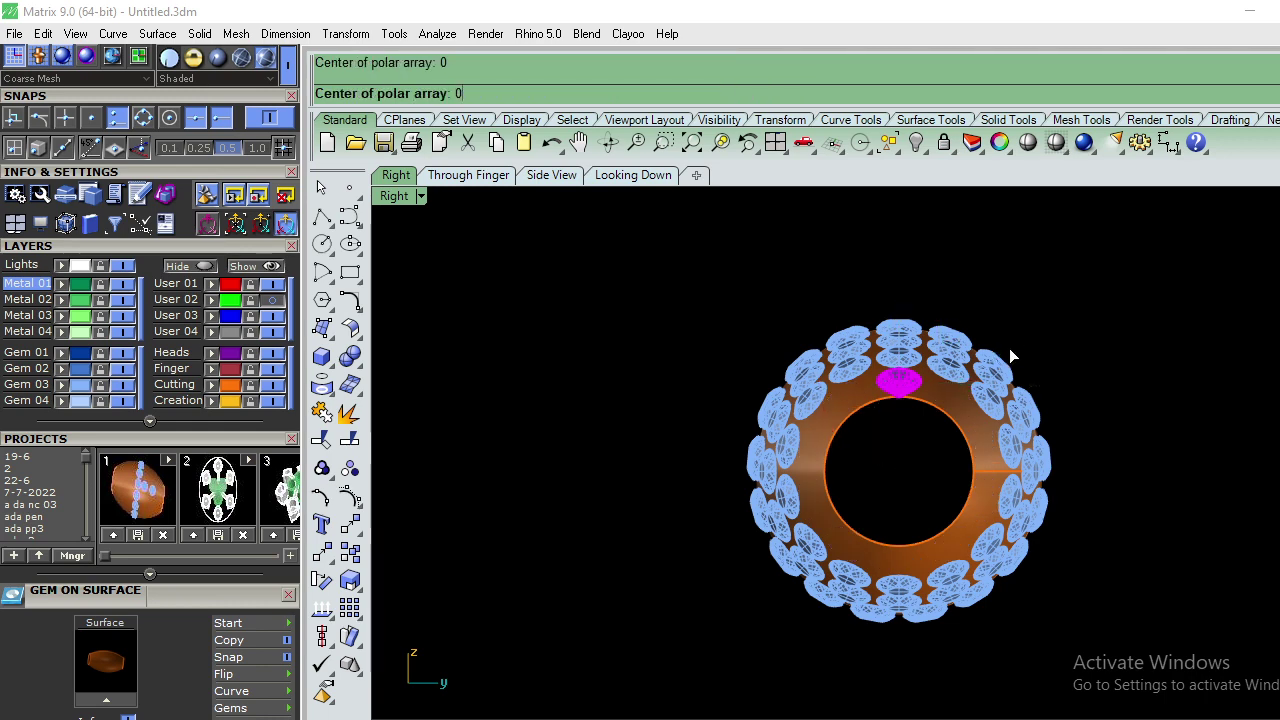
text(1)
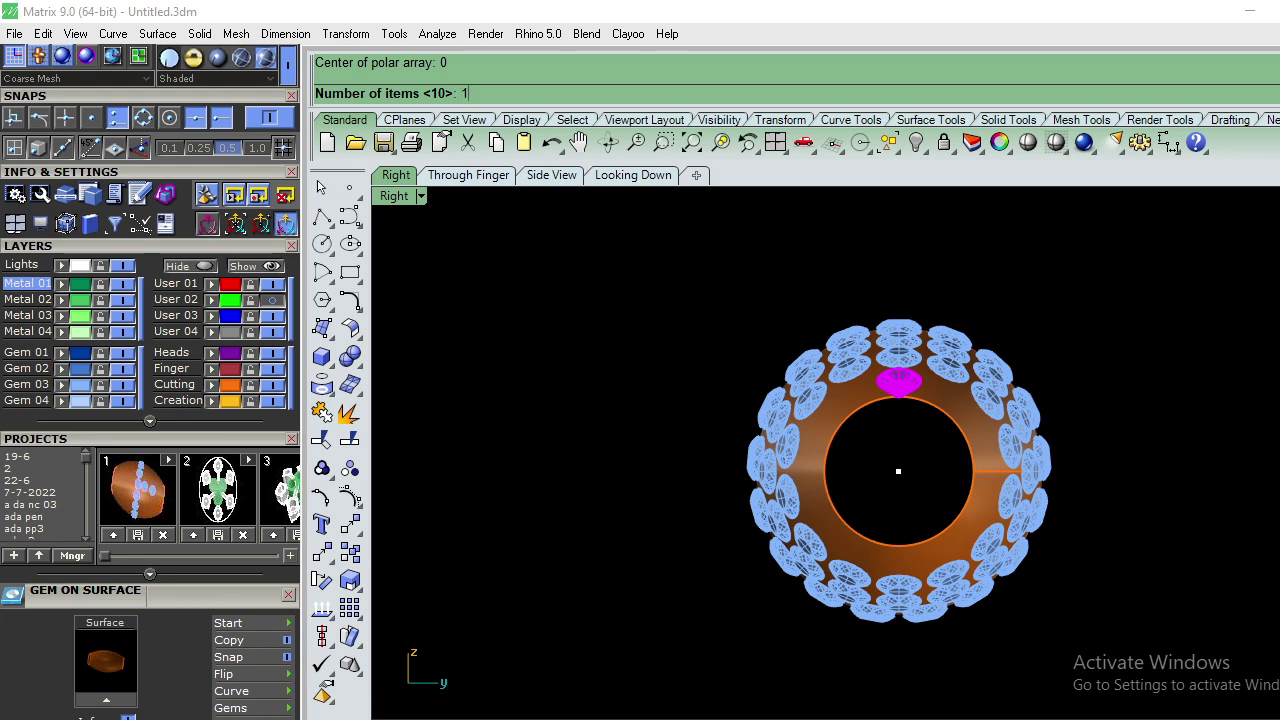
text(2)
key(Return)
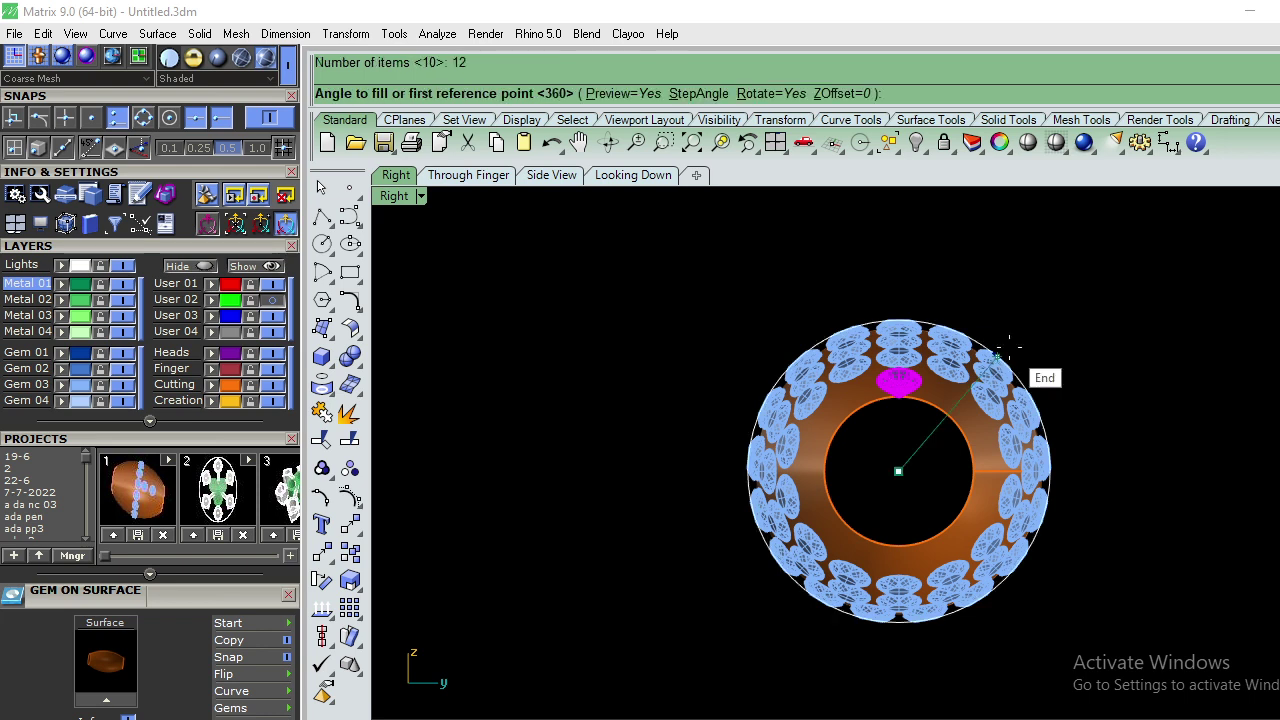
key(Return)
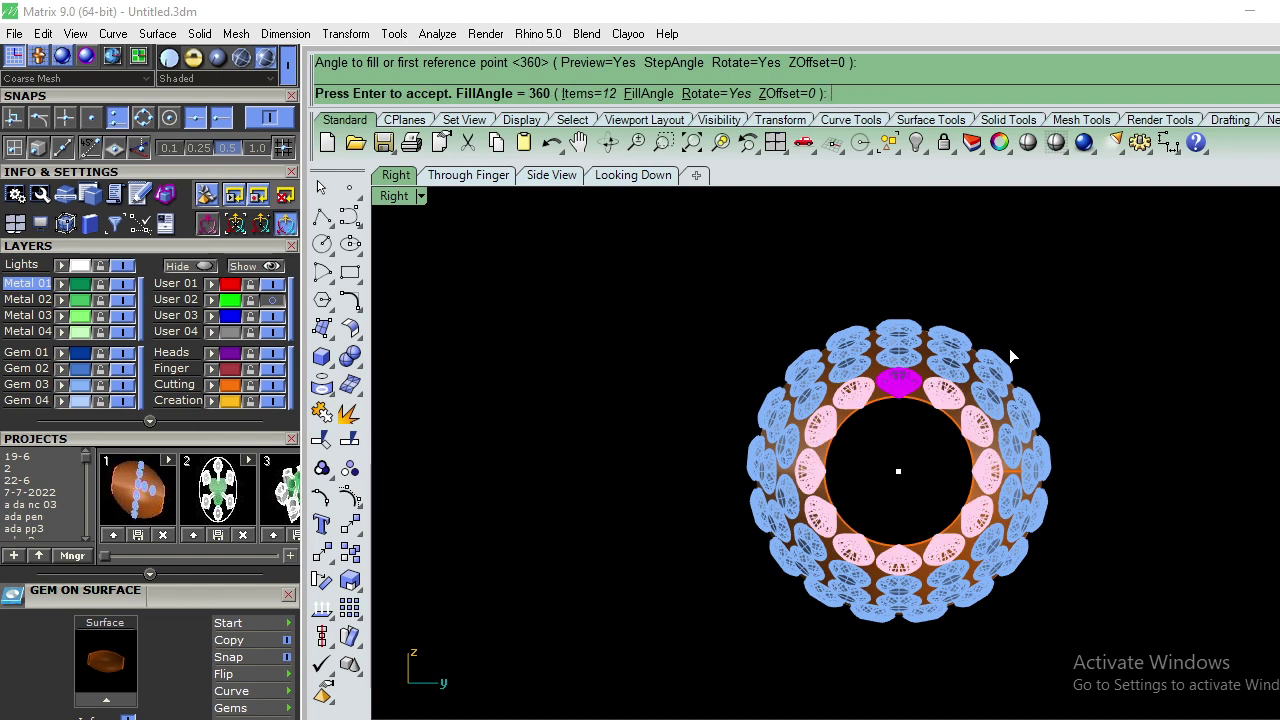
key(Return)
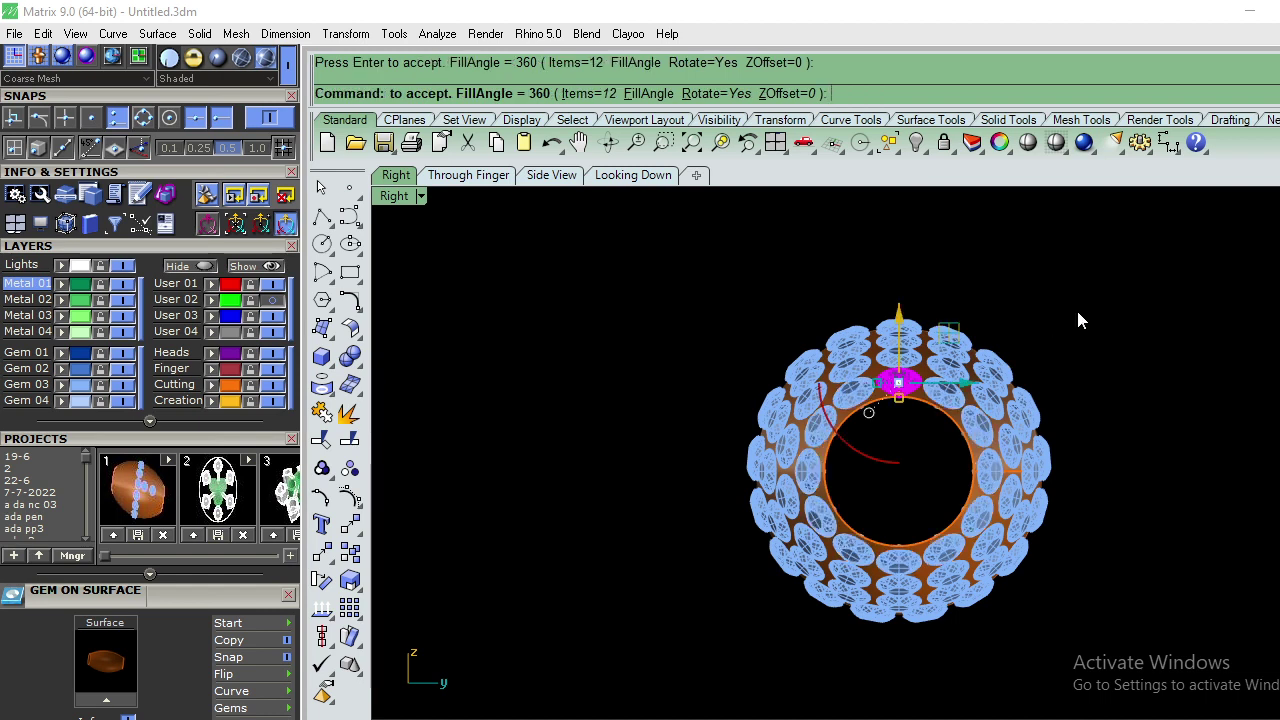
key(Escape)
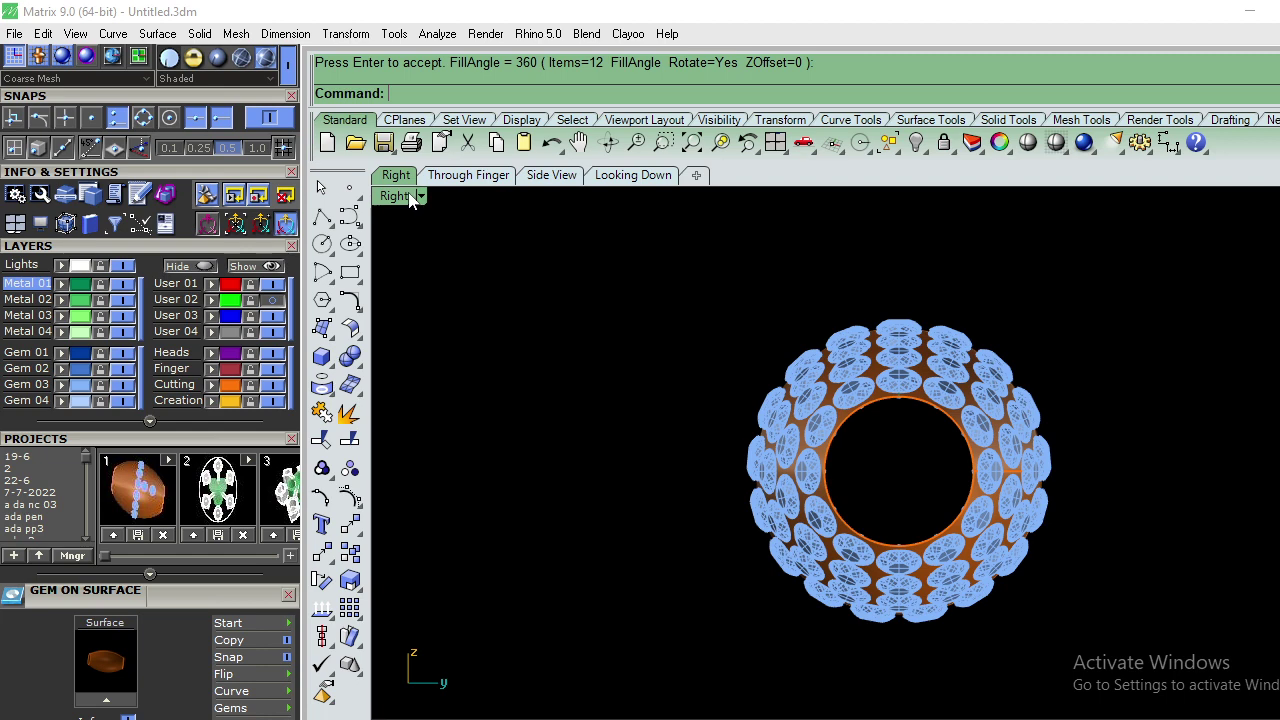
Step: In Wireframe Top view, mirror all gems except the centre column across a vertical line through the origin
click(421, 197)
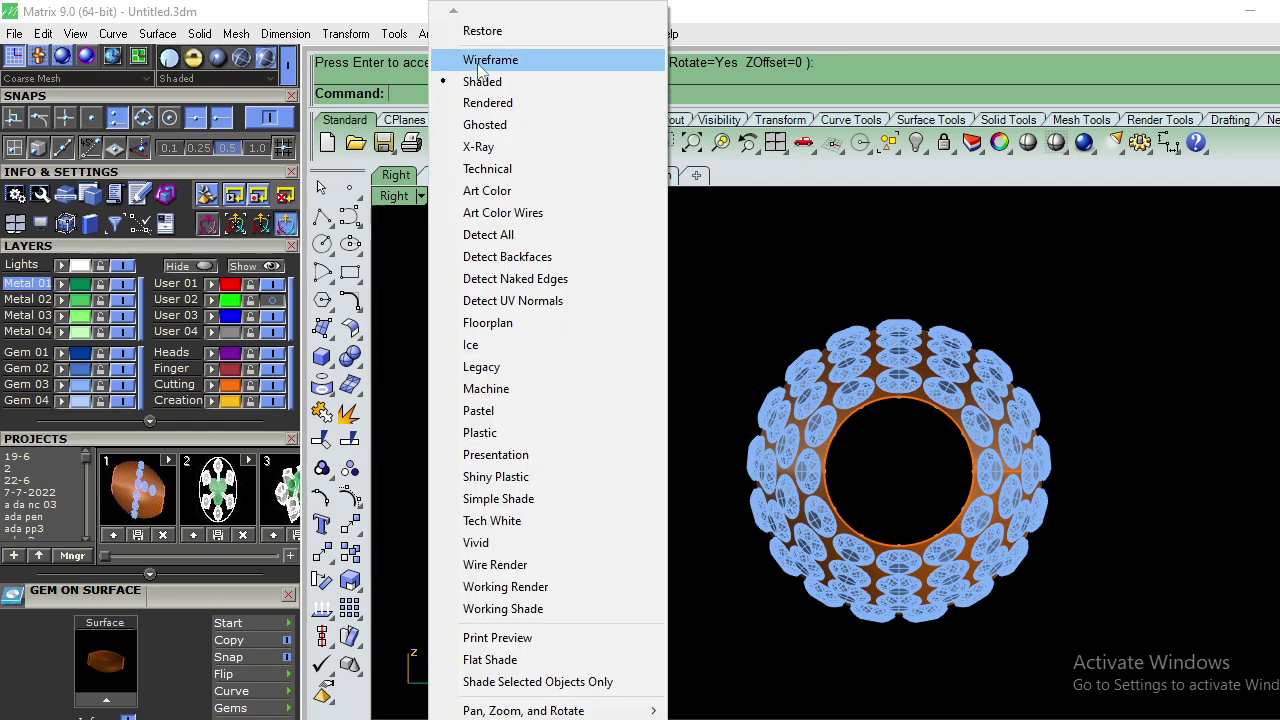
click(488, 54)
key(ctrl+F1)
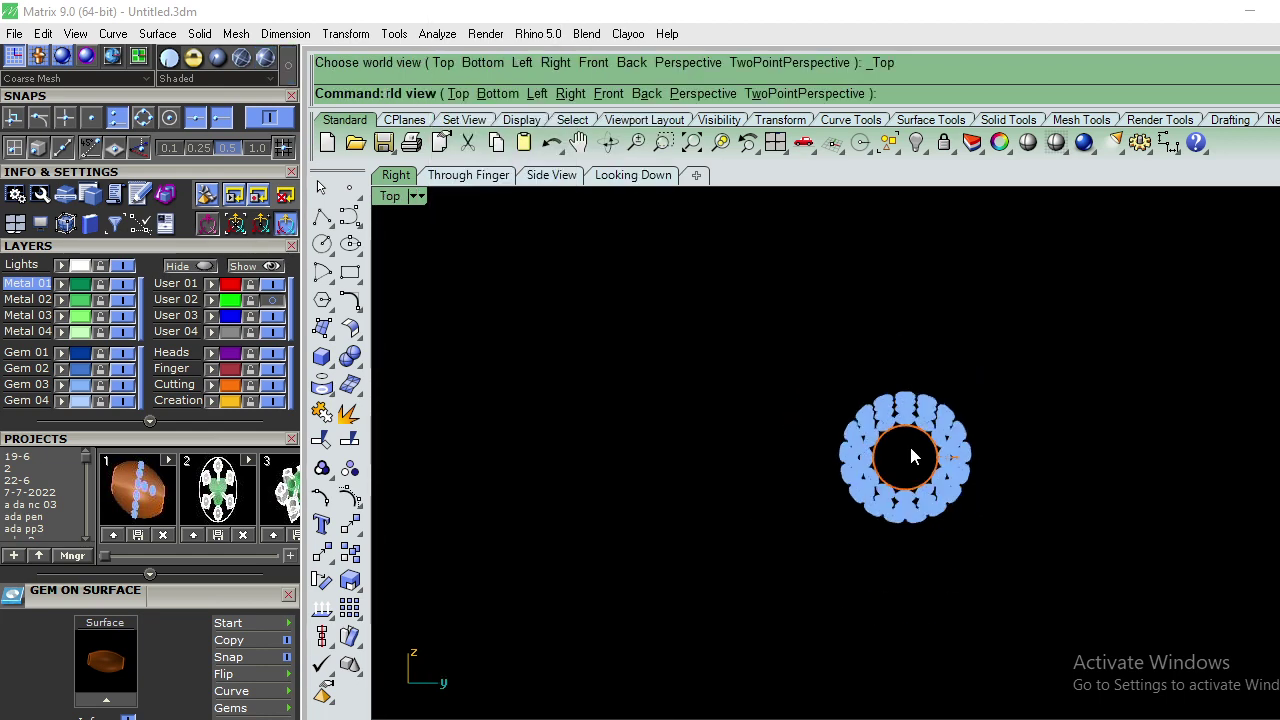
key(ctrl+a)
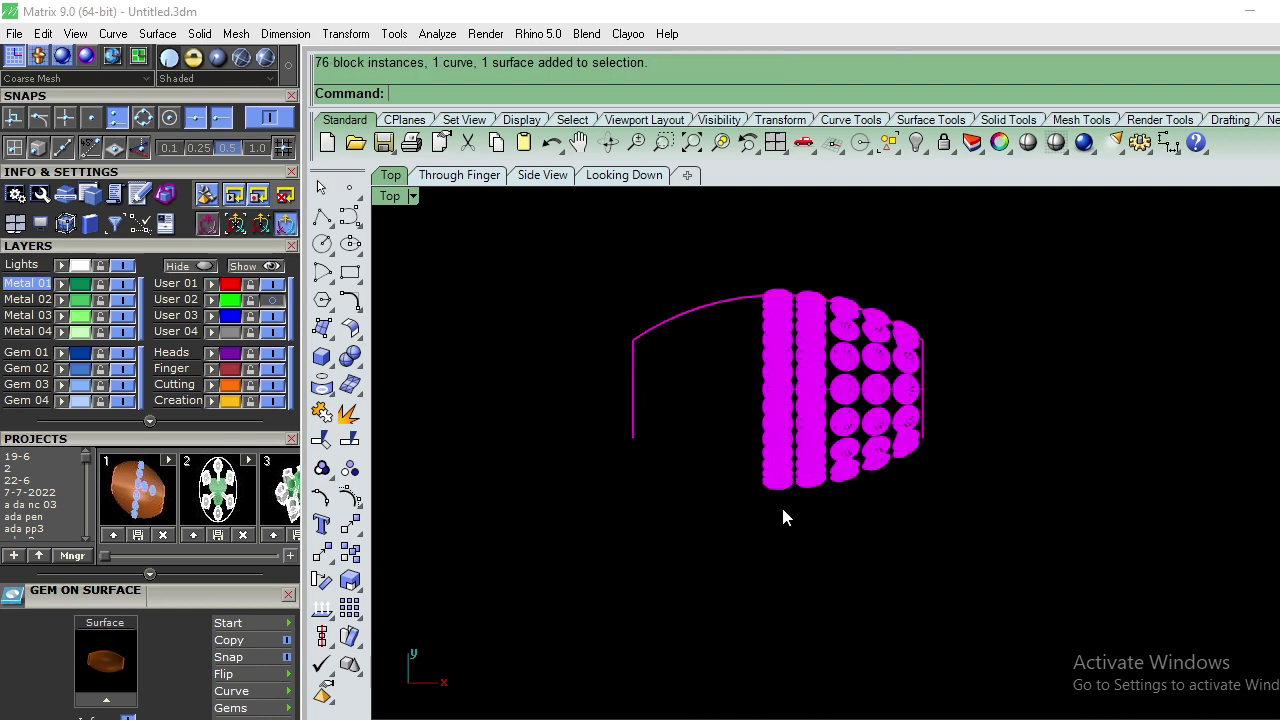
ctrl+drag(786, 490, 705, 268)
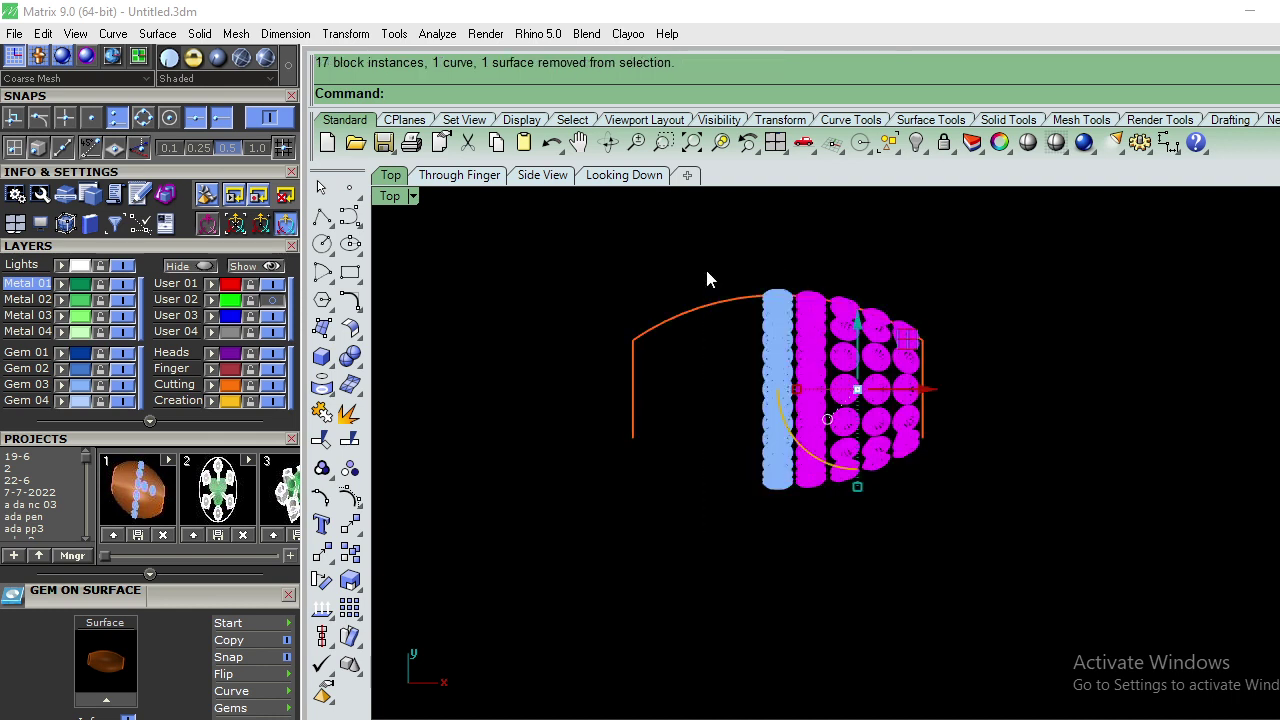
text(Mirror)
key(Return)
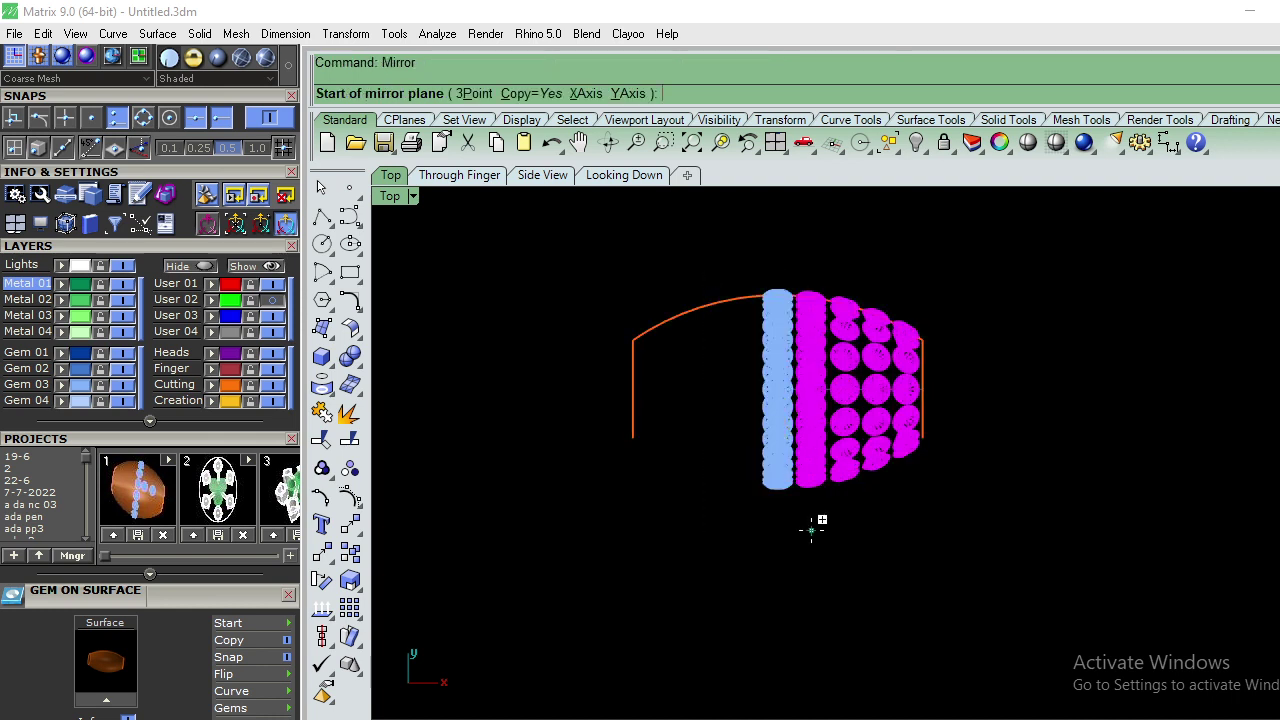
key(Return)
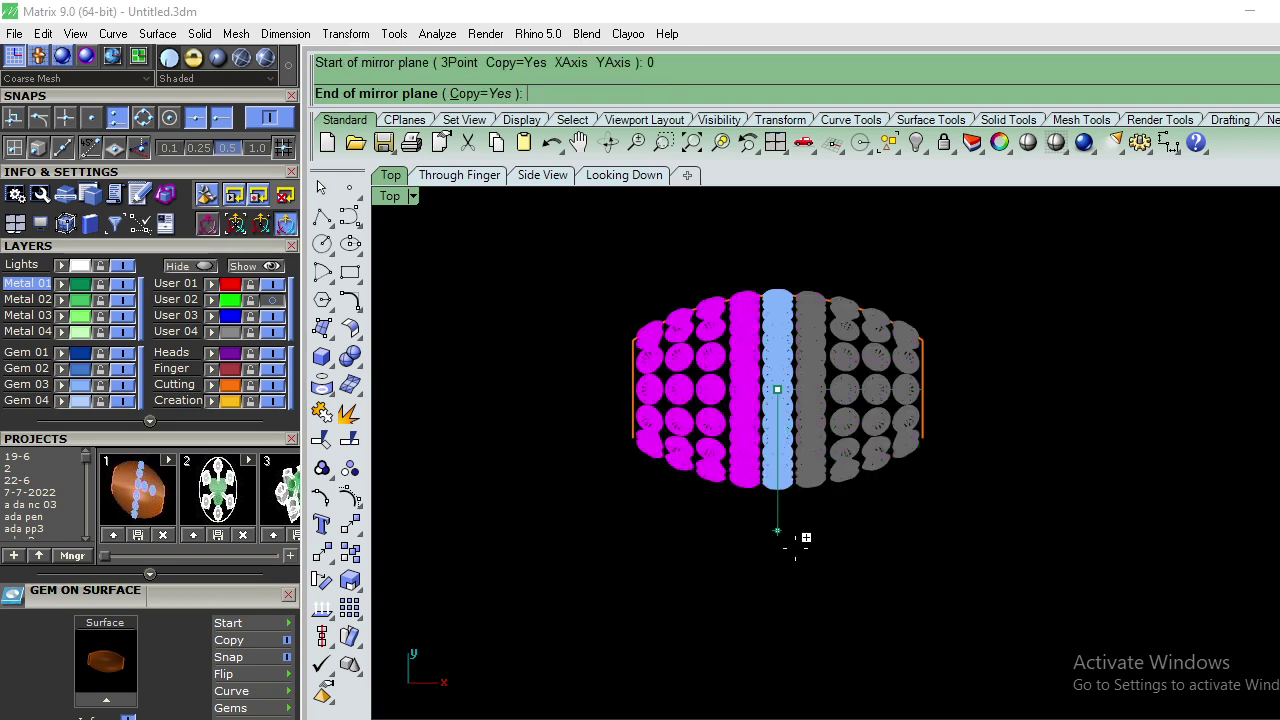
click(806, 547)
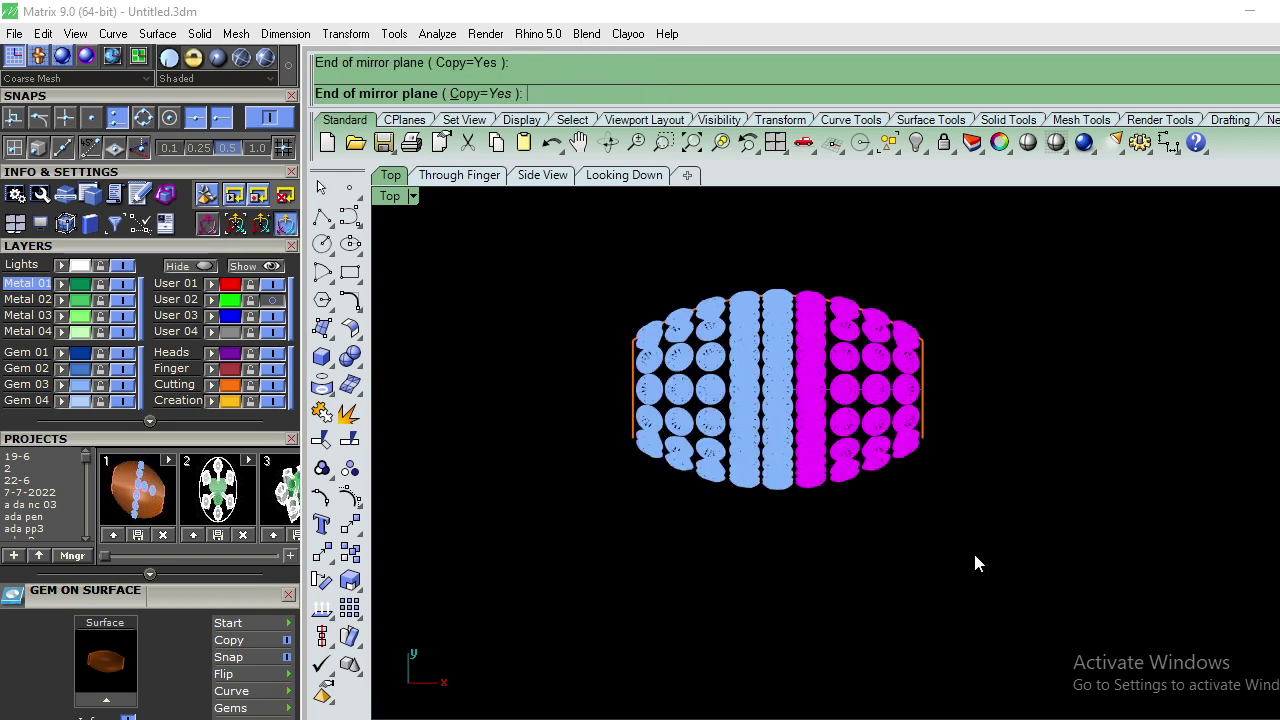
click(889, 530)
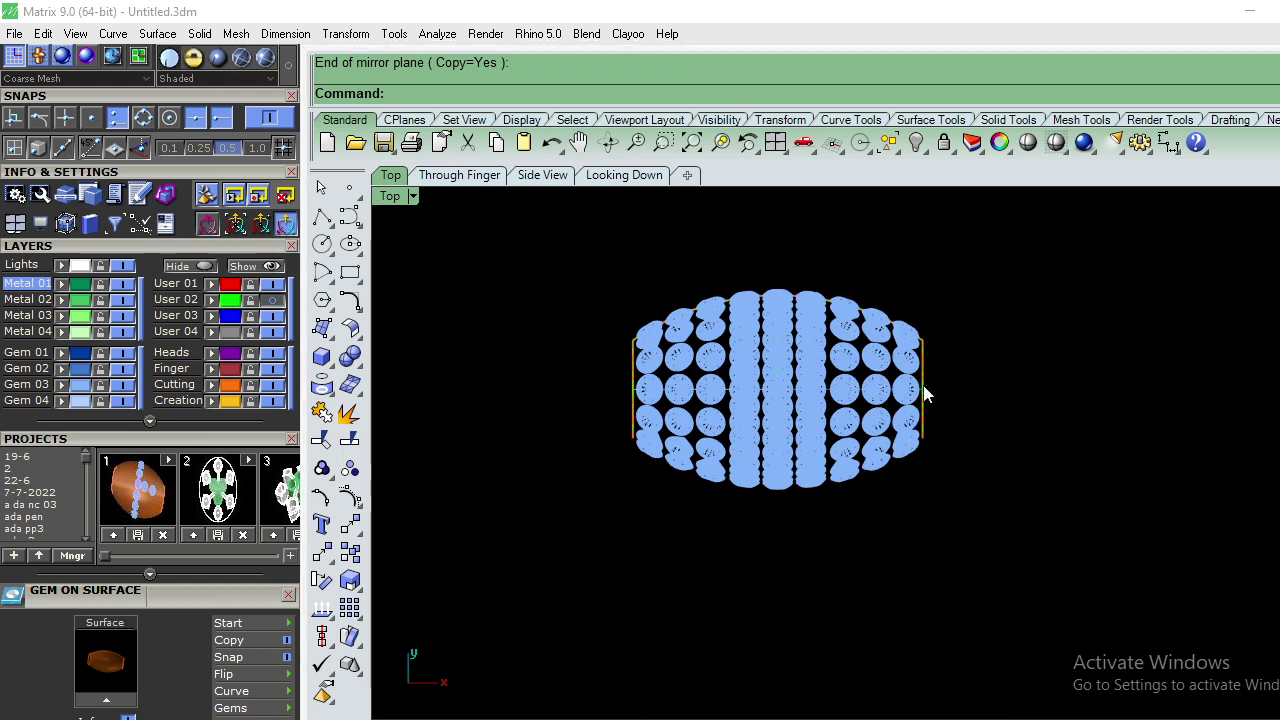
Step: Hide the Gem 03 layer and select the barrel shell surface
scroll(923, 391, up, 2)
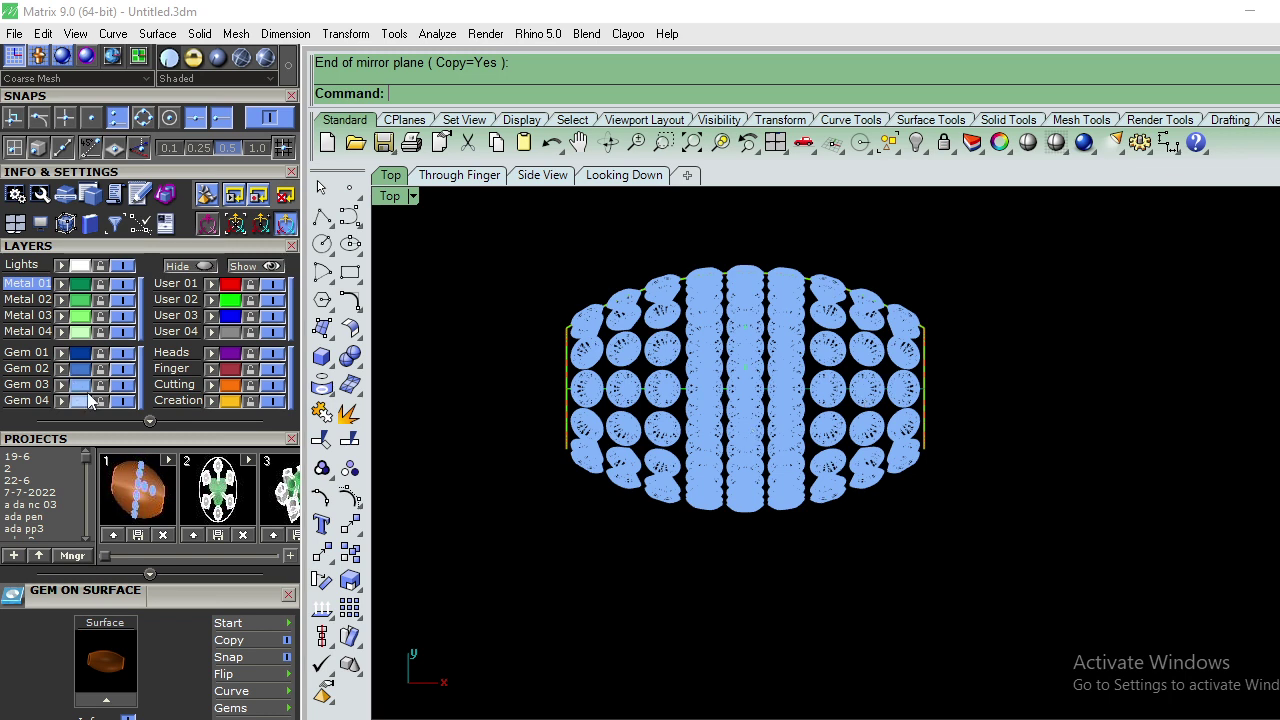
click(122, 384)
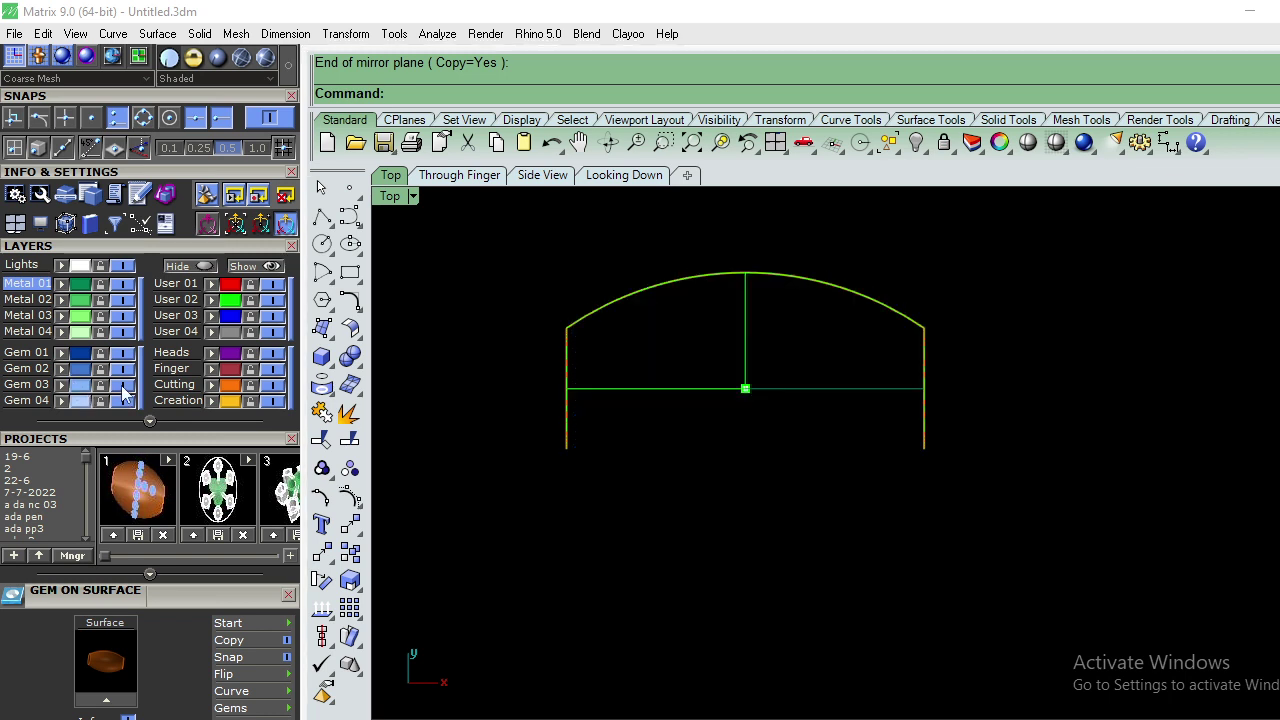
click(924, 364)
click(984, 428)
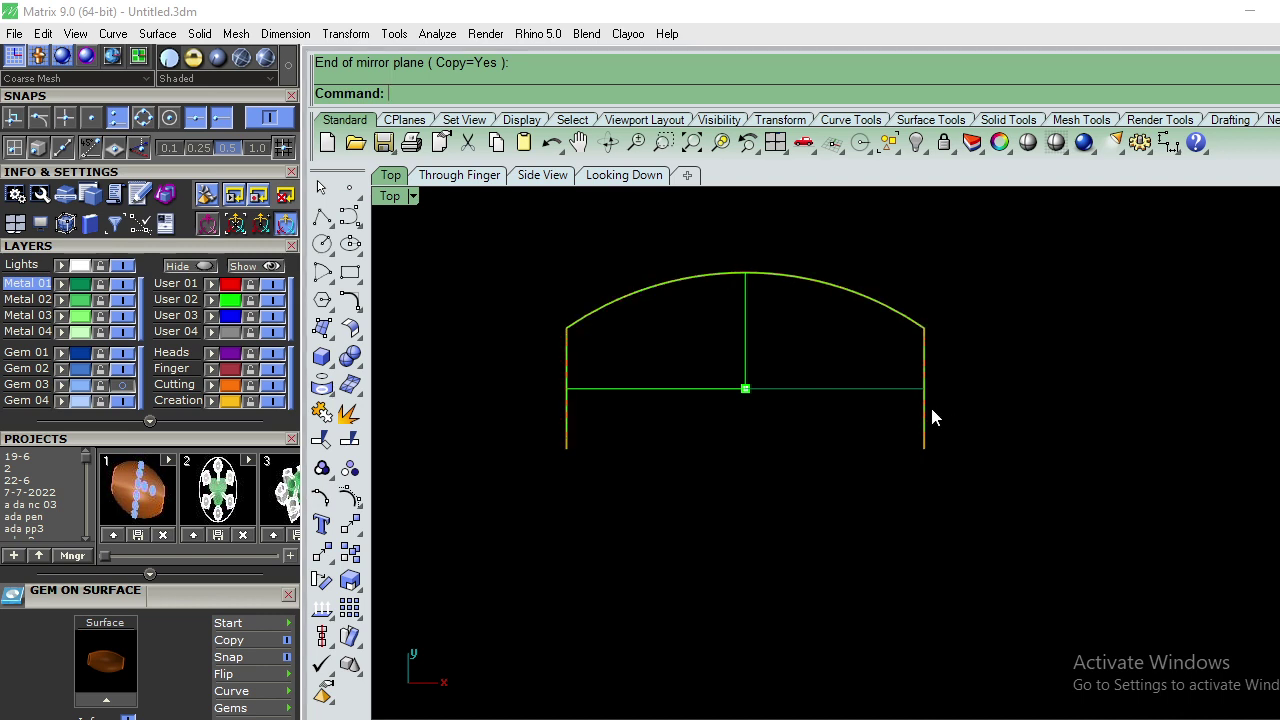
scroll(926, 406, down, 1)
scroll(926, 408, down, 1)
Step: In Perspective, offset the barrel shell surface by 0.7 with the direction flipped
text(P)
key(Return)
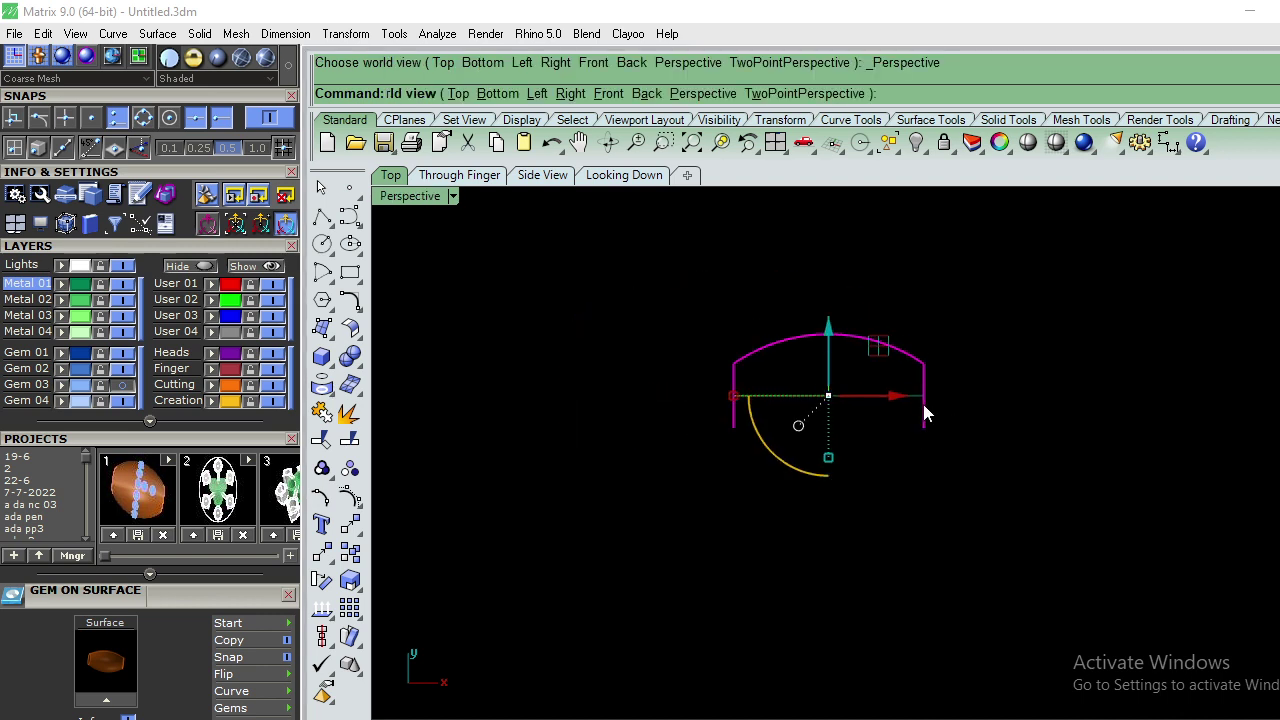
text(O)
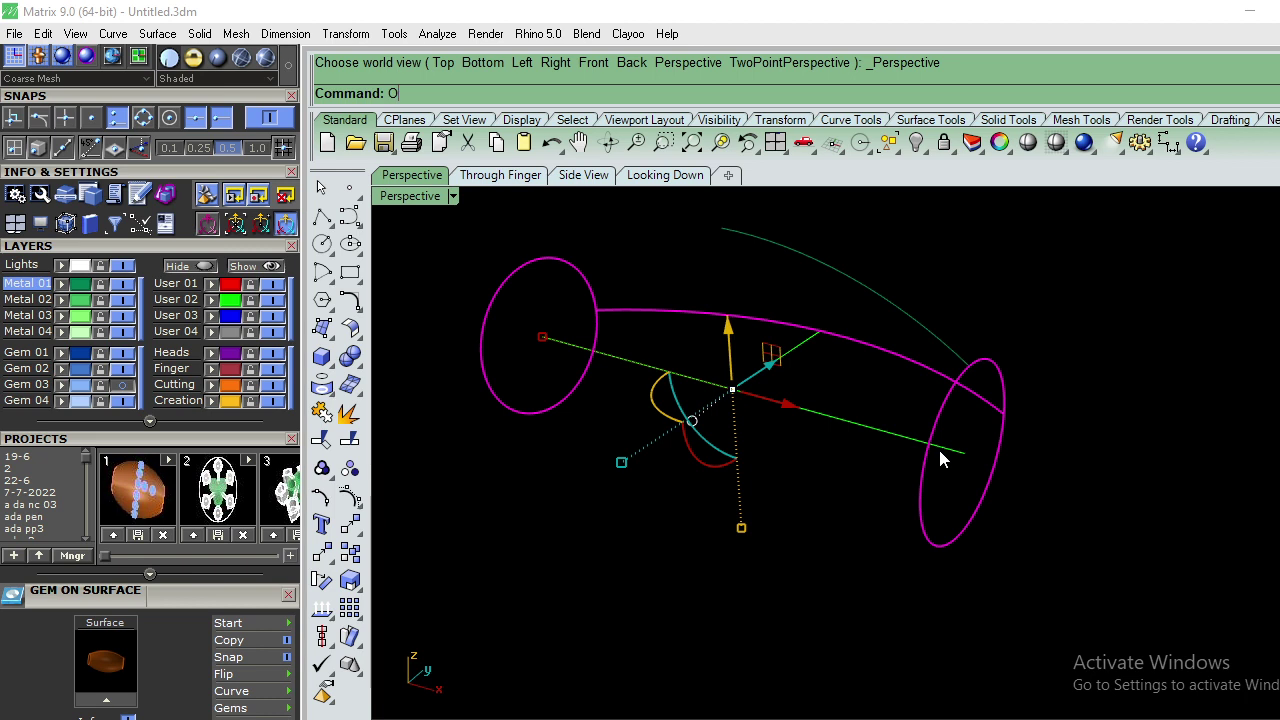
text(ffset)
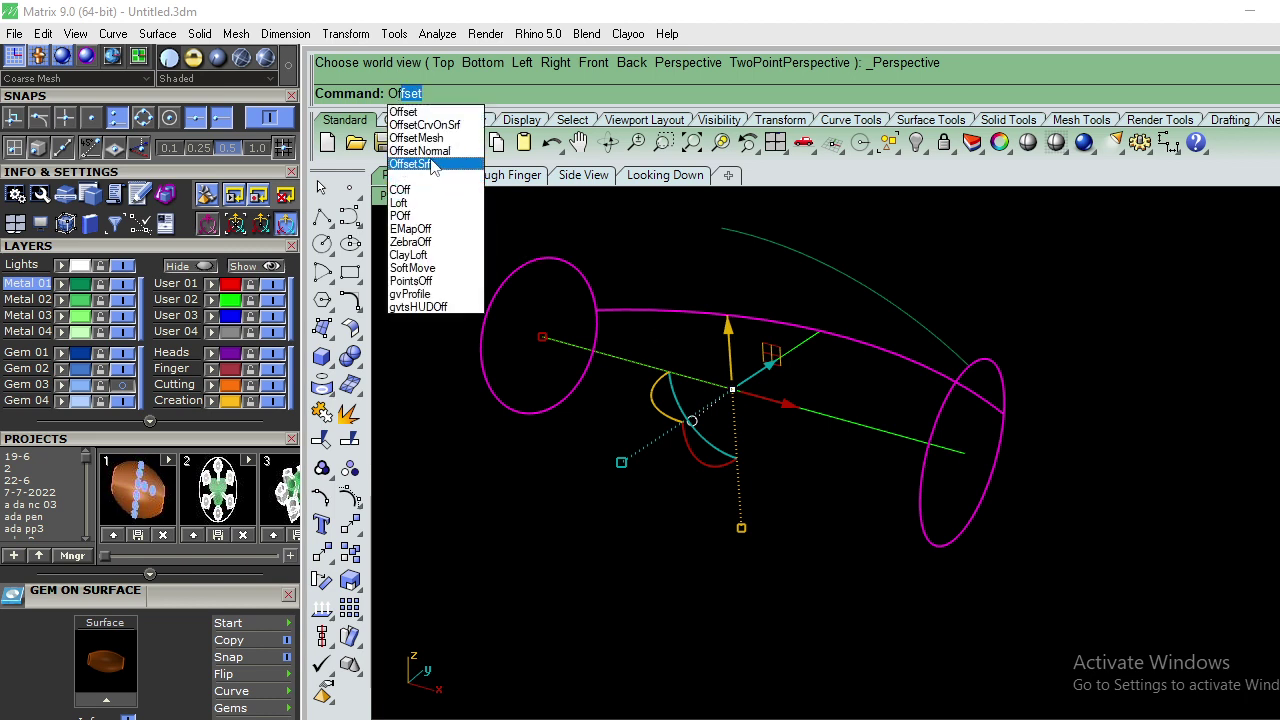
click(448, 164)
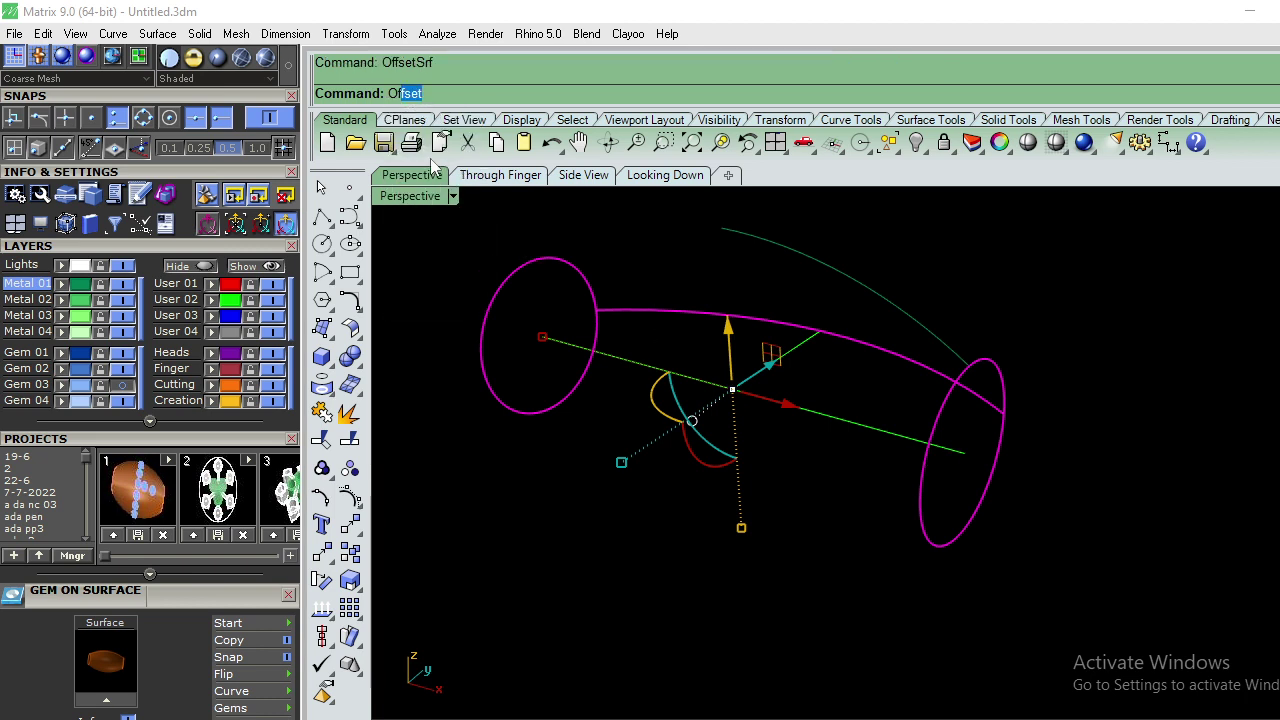
click(1009, 484)
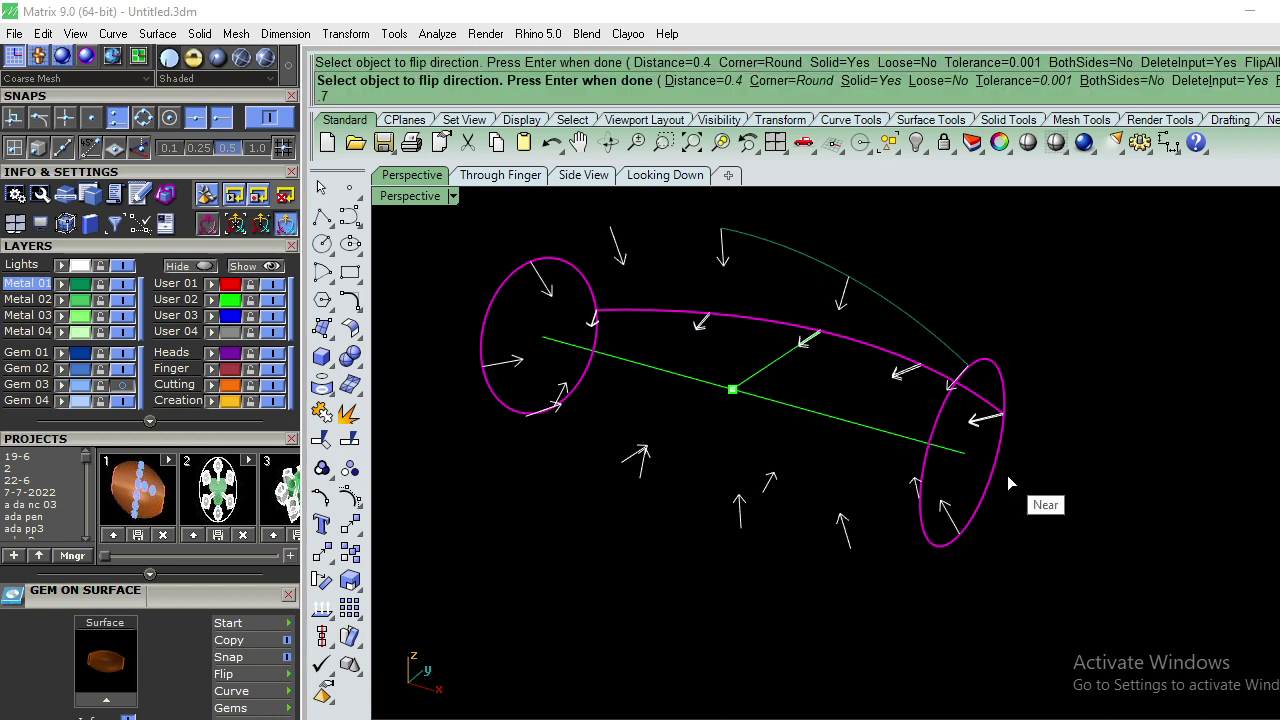
key(Return)
key(Return)
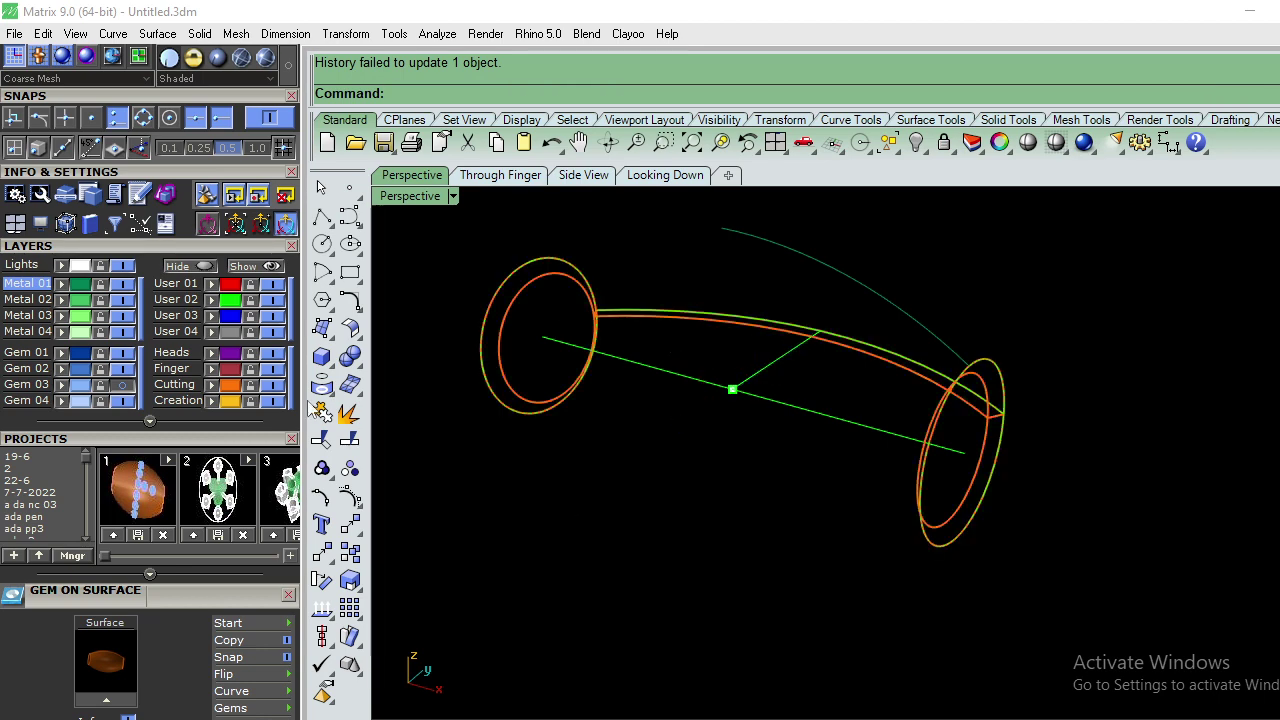
Step: Turn the Gem 03 layer back on and clear the selection
click(122, 390)
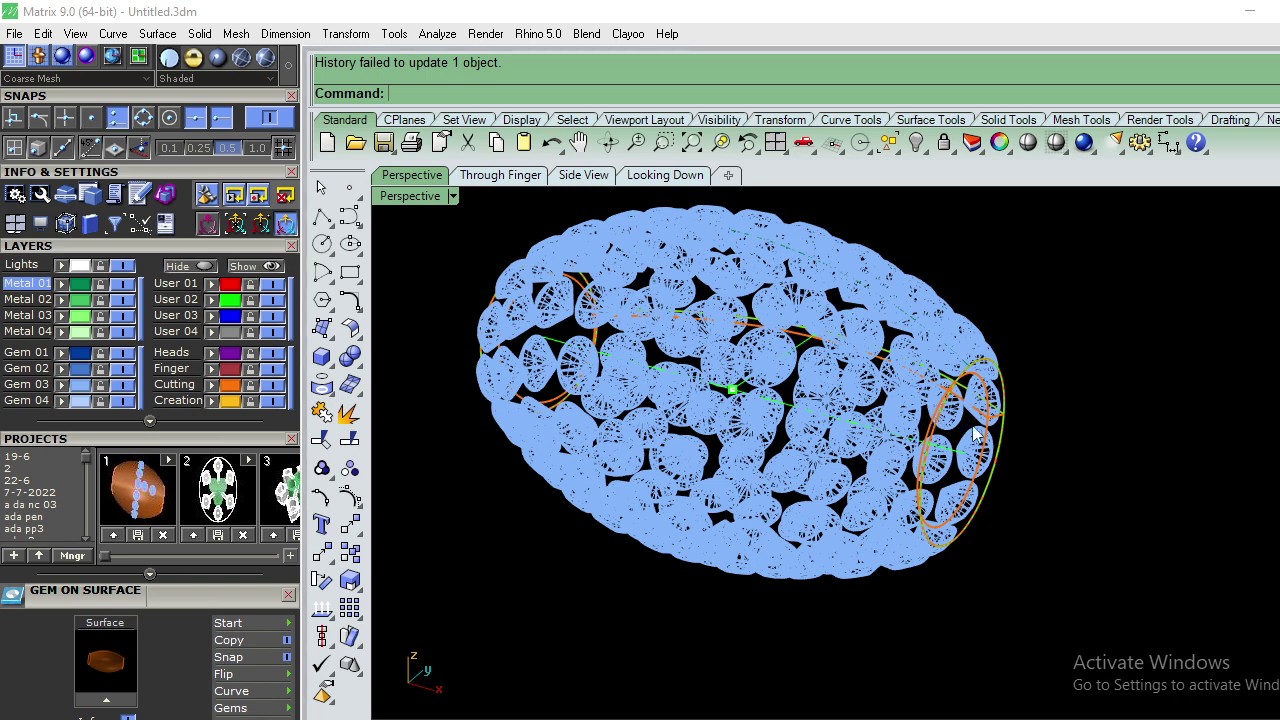
click(232, 395)
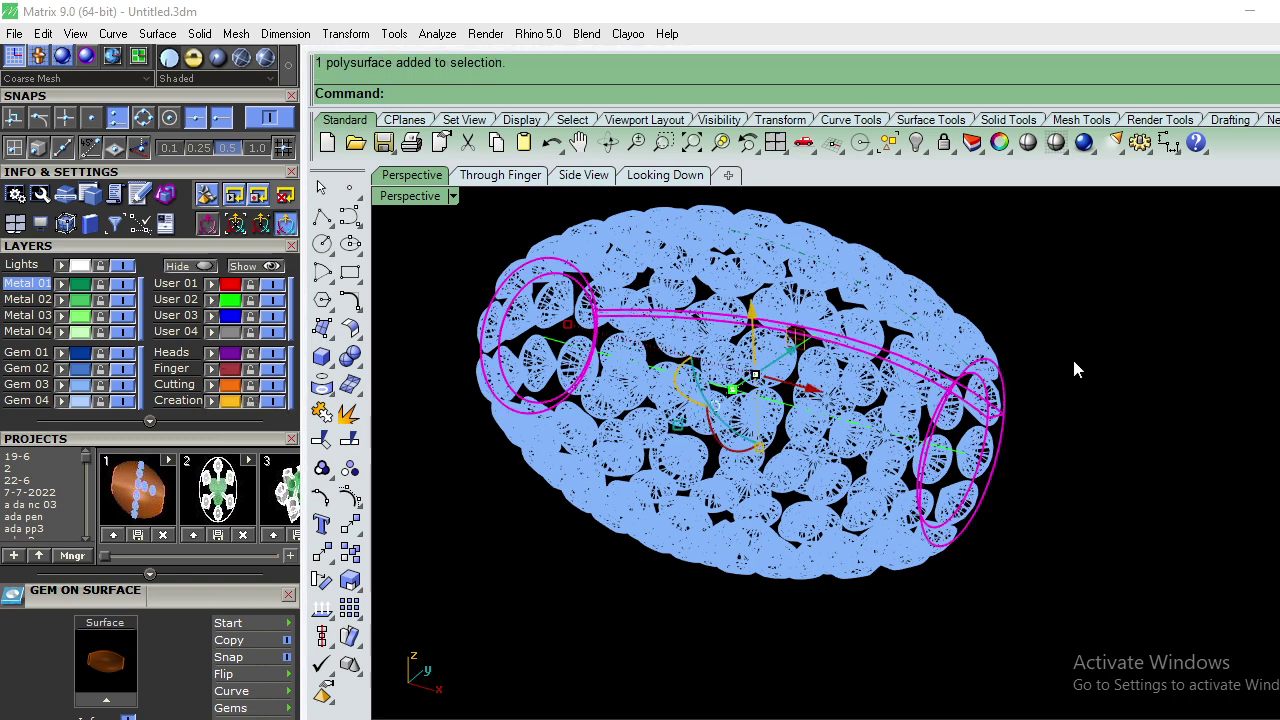
click(1147, 339)
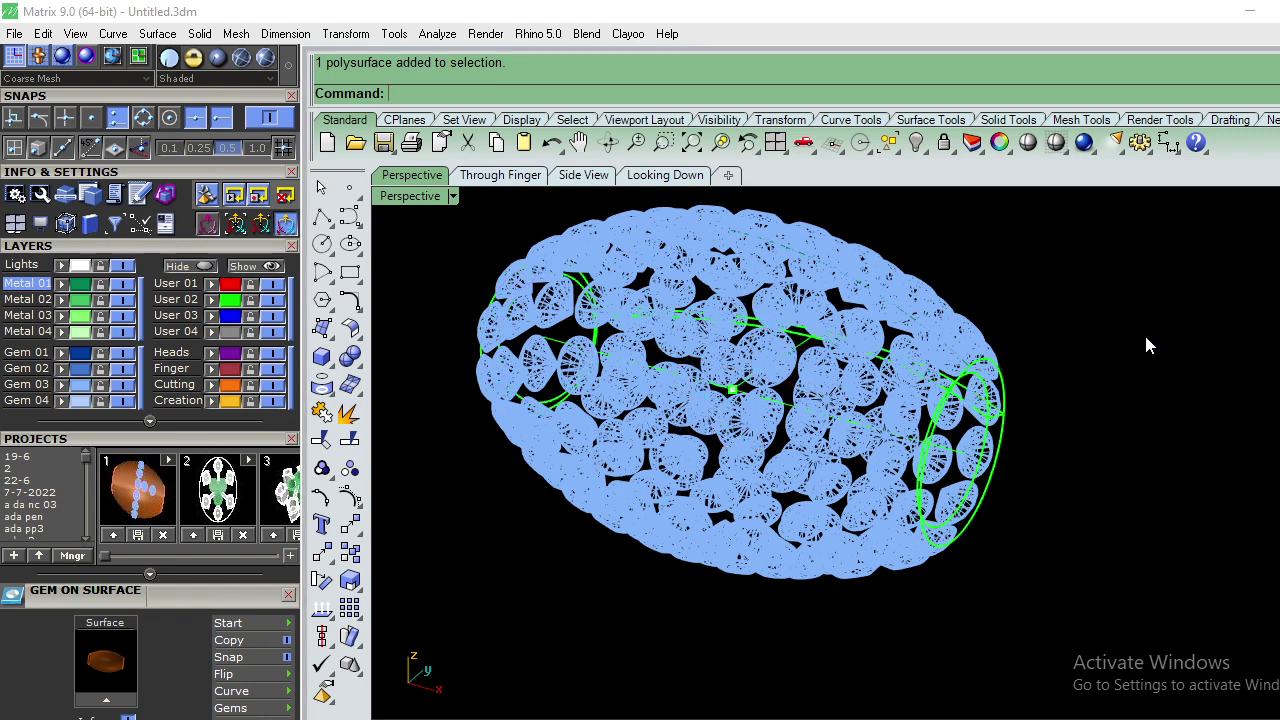
click(410, 197)
Step: Show the Perspective viewport in Plastic mode, select everything, and save the model to the projects folder
click(495, 433)
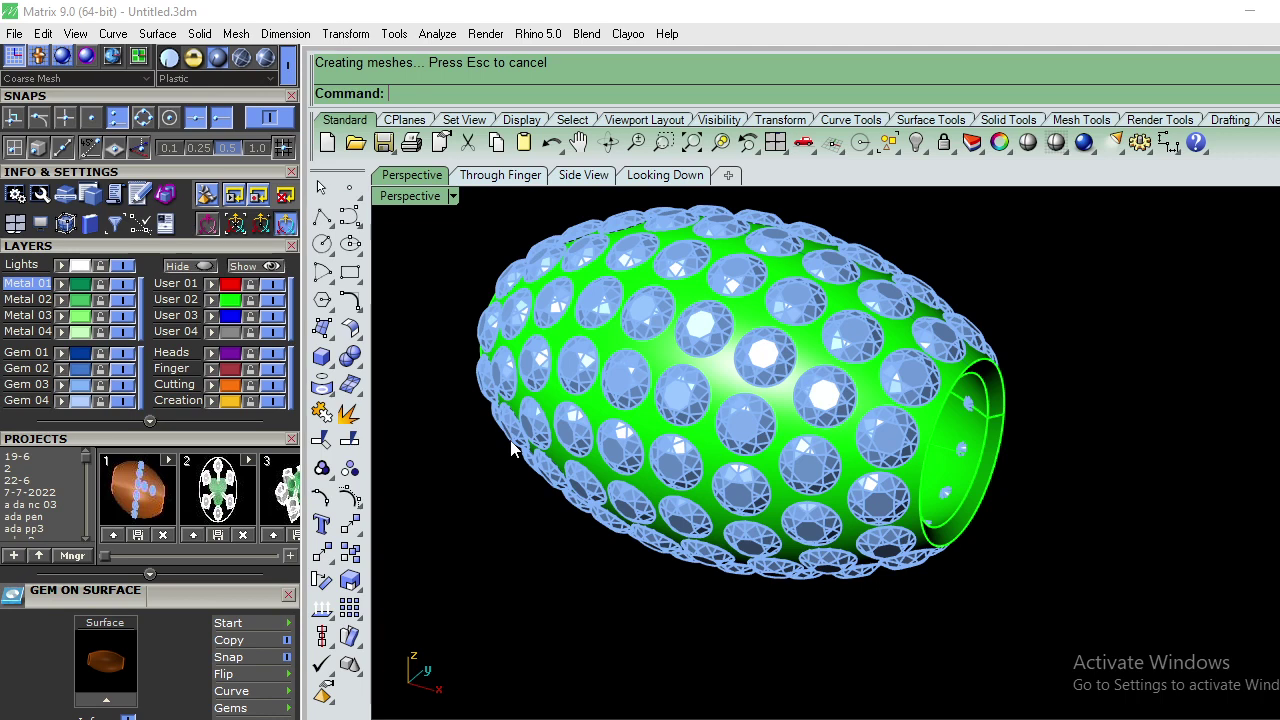
key(ctrl+a)
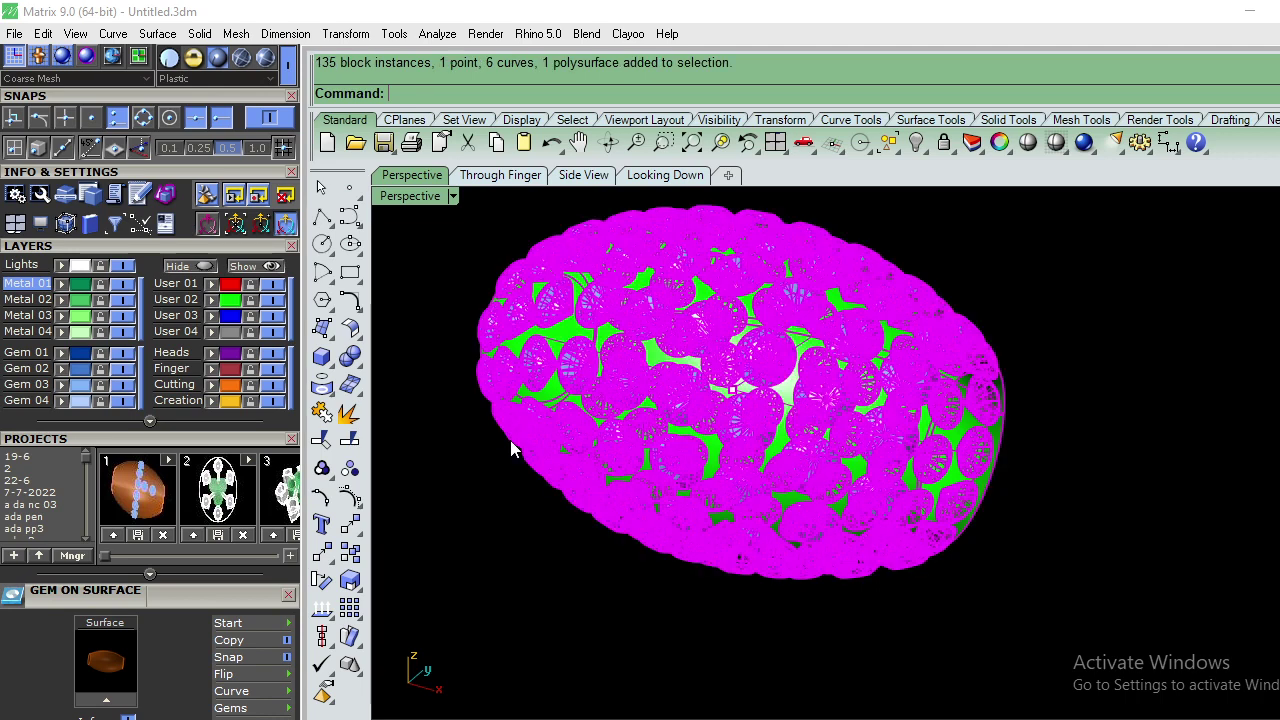
click(113, 536)
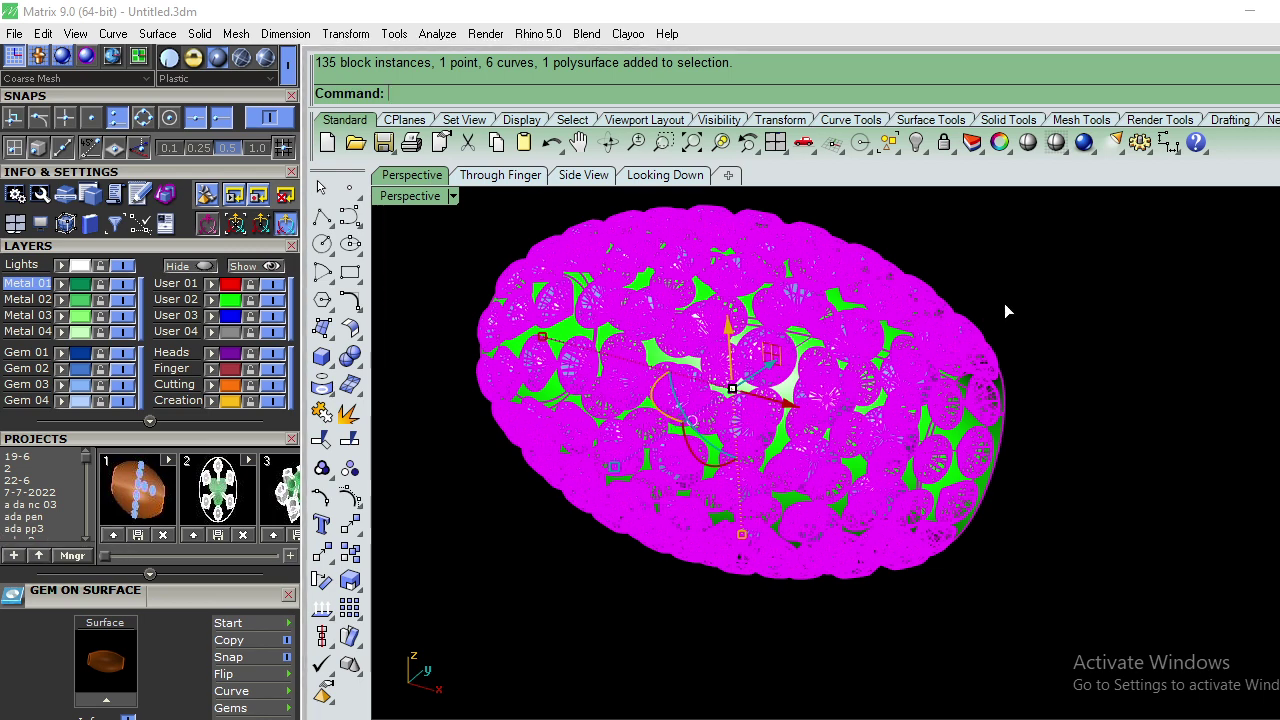